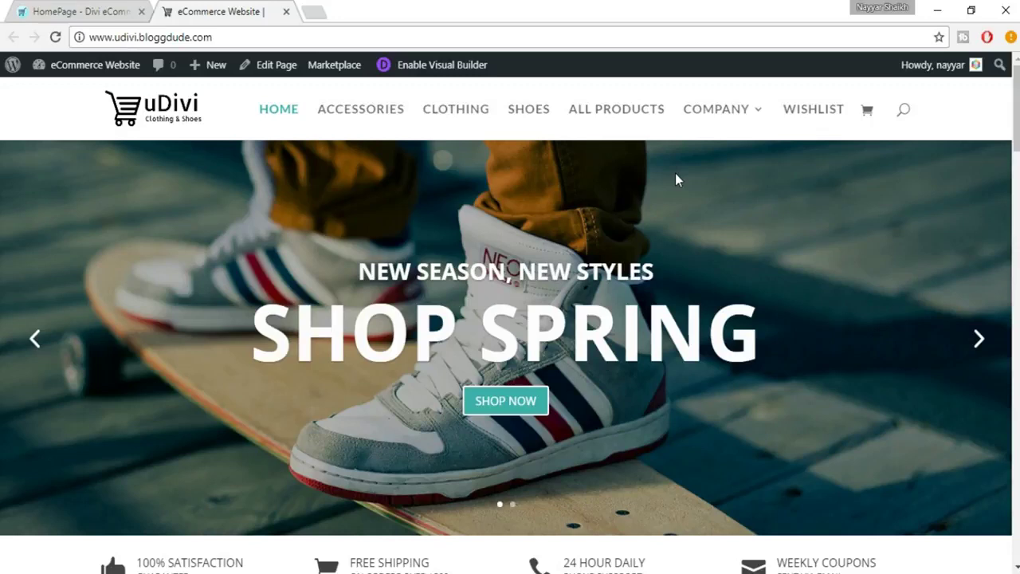
# Open the WordPress dashboard of the eCommerce Website in a new browser tab and switch to it
pyautogui.moveTo(112, 76)
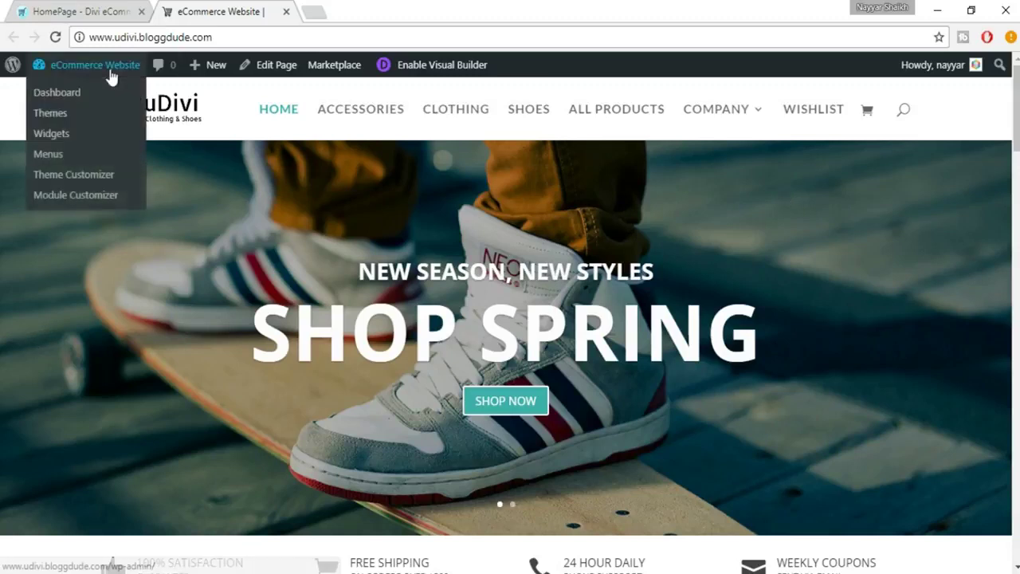
pyautogui.rightClick(70, 93)
pyautogui.click(128, 100)
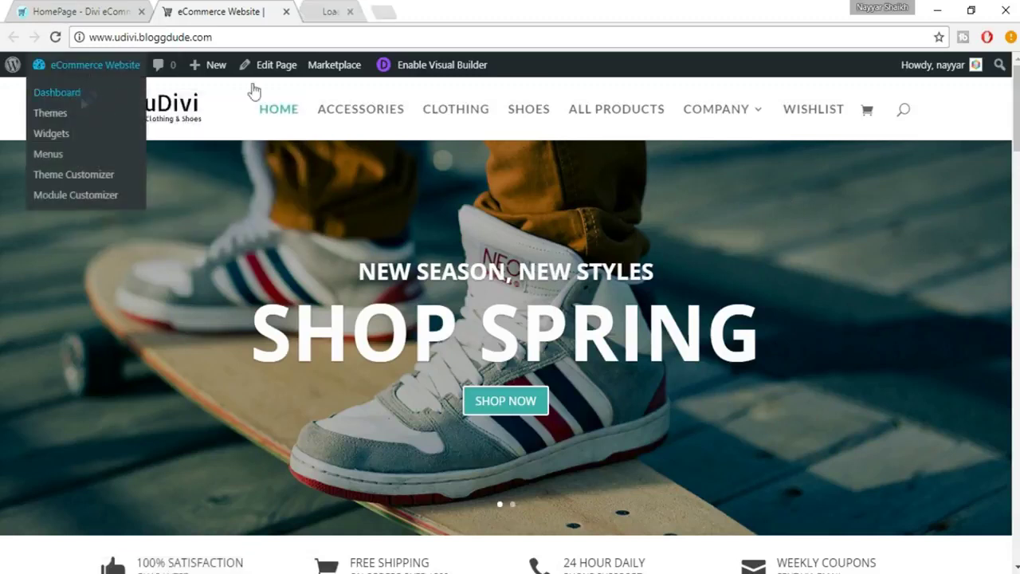
pyautogui.click(381, 13)
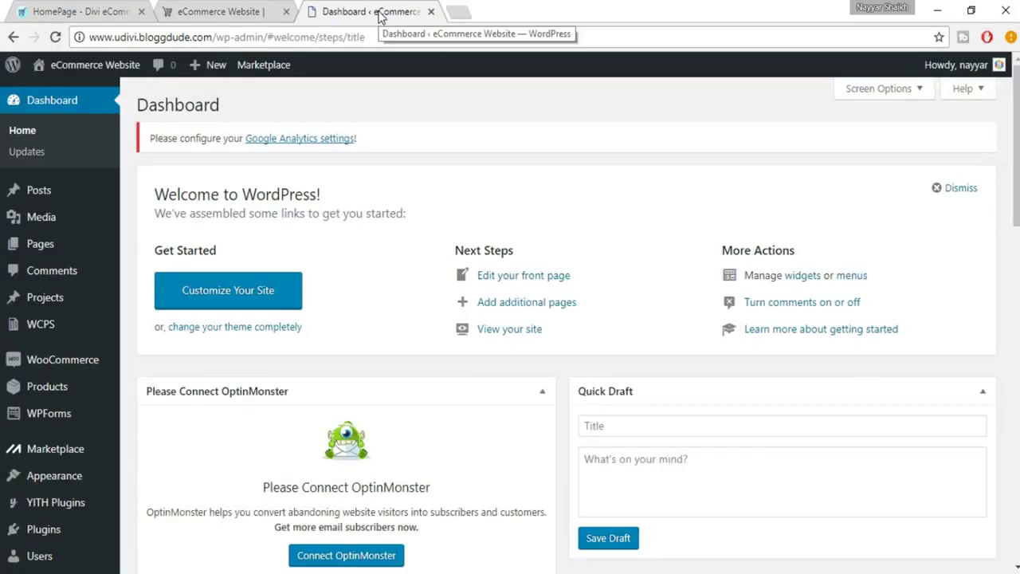
# Go to the page for adding new plugins and search for "yoast"
pyautogui.scroll(-3, 143, 326)
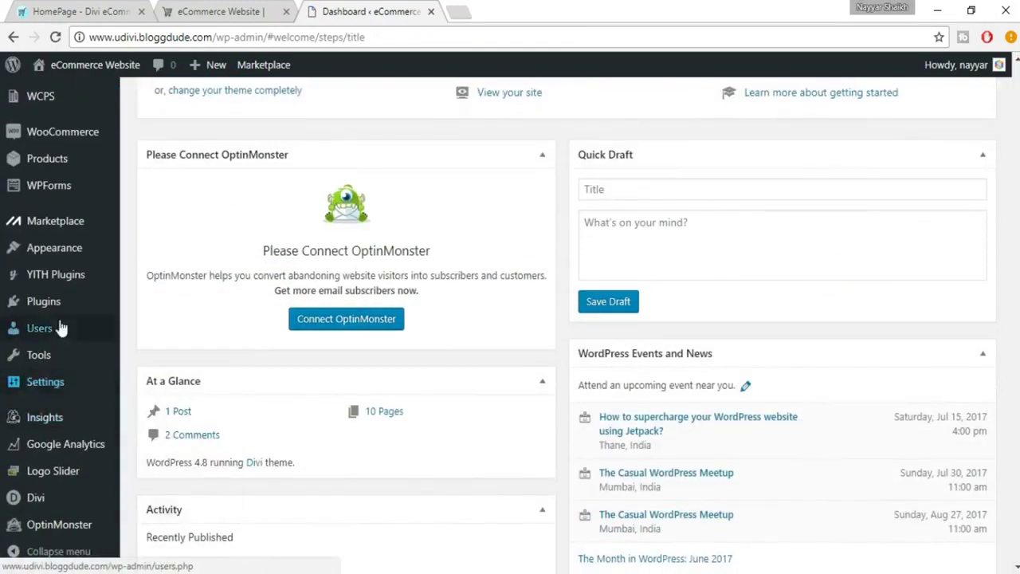
pyautogui.moveTo(68, 302)
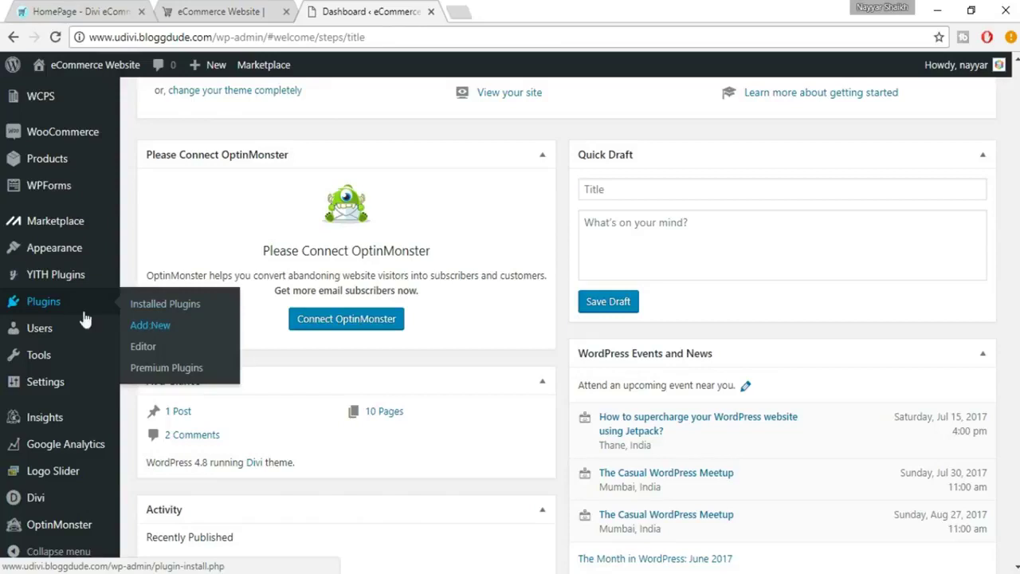
pyautogui.click(145, 323)
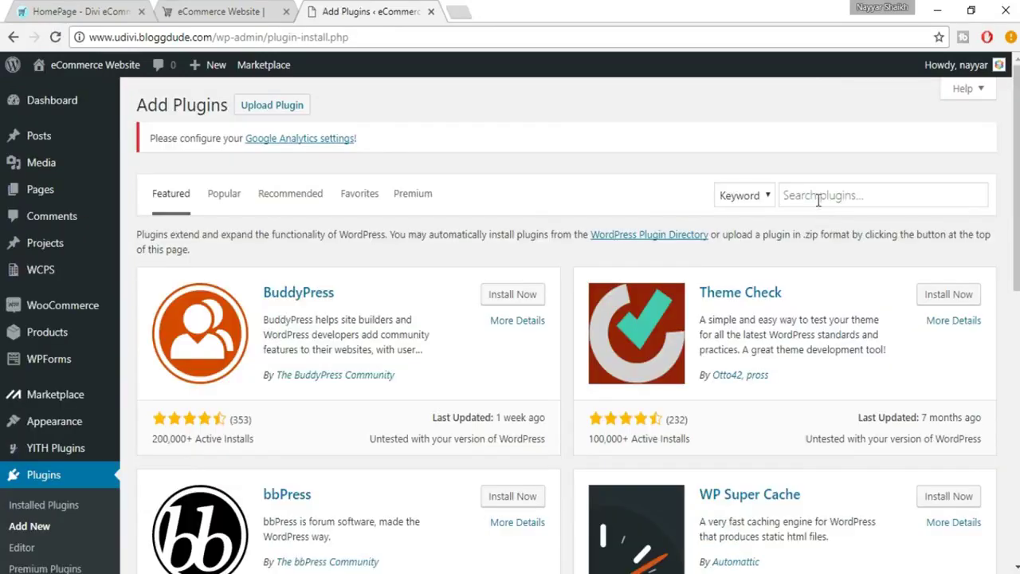
pyautogui.click(819, 200)
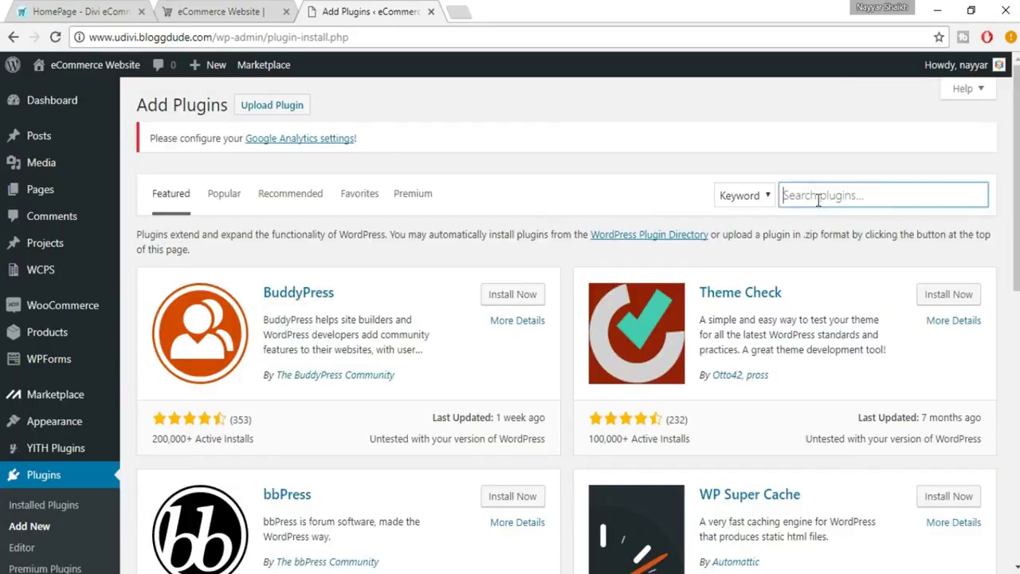
pyautogui.write('yoast')
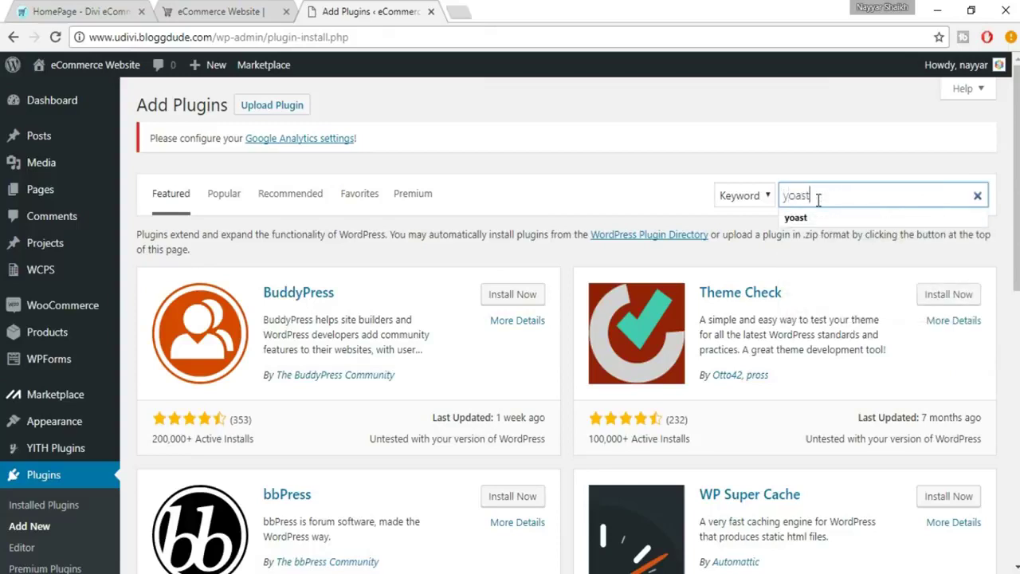
pyautogui.press('Return')
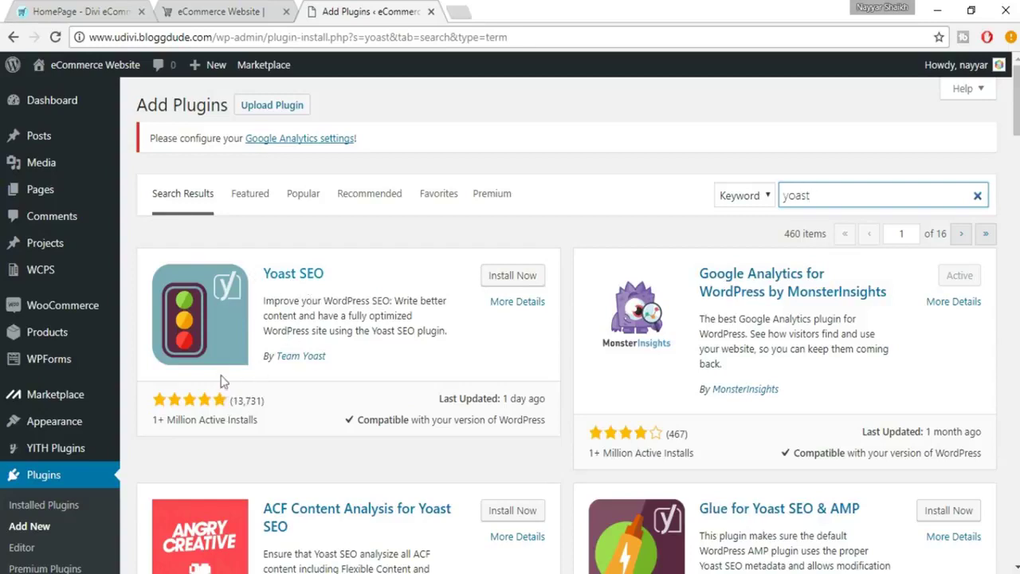
# Install the Yoast SEO plugin by Team Yoast and activate it
pyautogui.moveTo(157, 420); pyautogui.dragTo(274, 420)
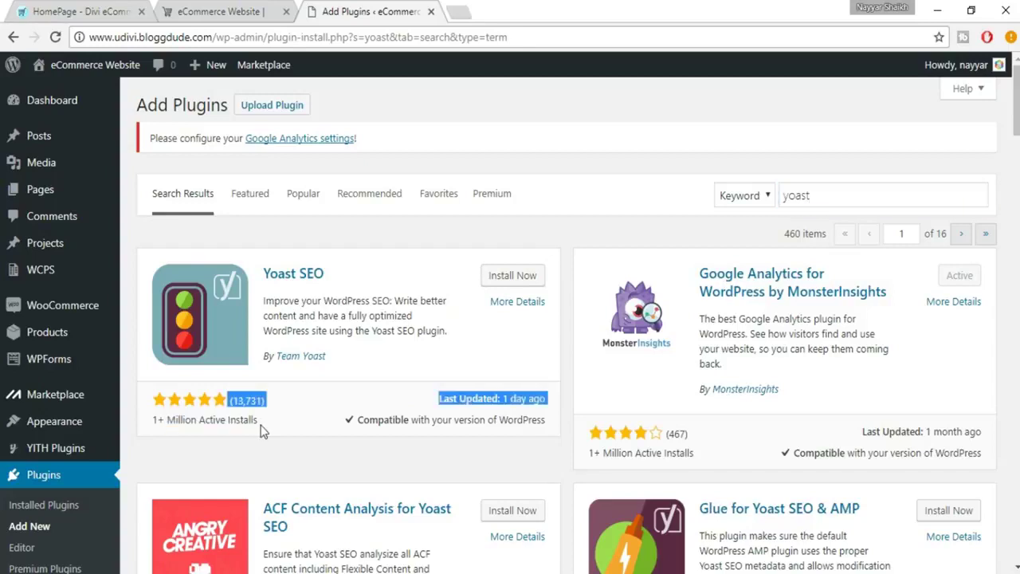
pyautogui.click(263, 431)
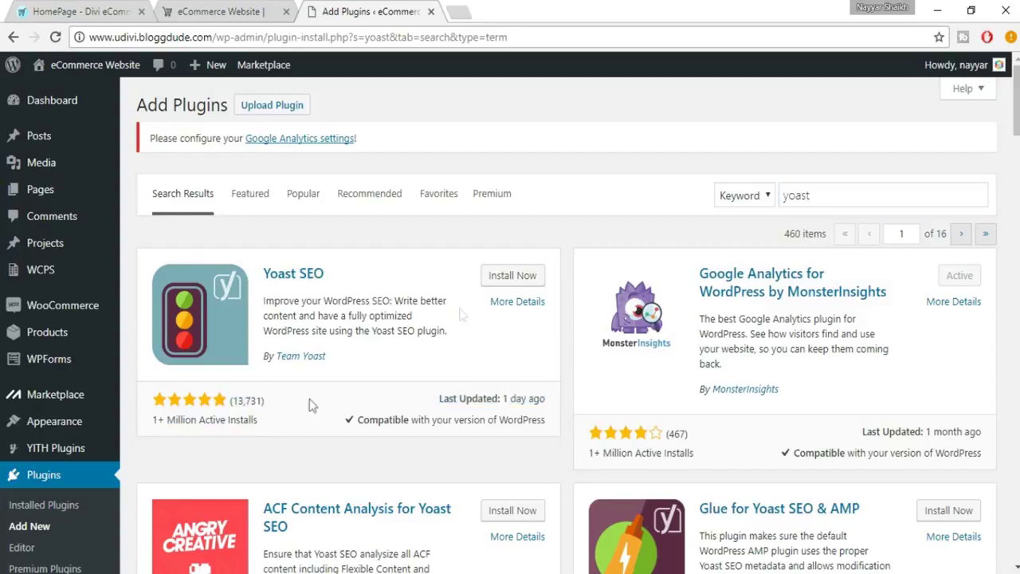
pyautogui.click(510, 279)
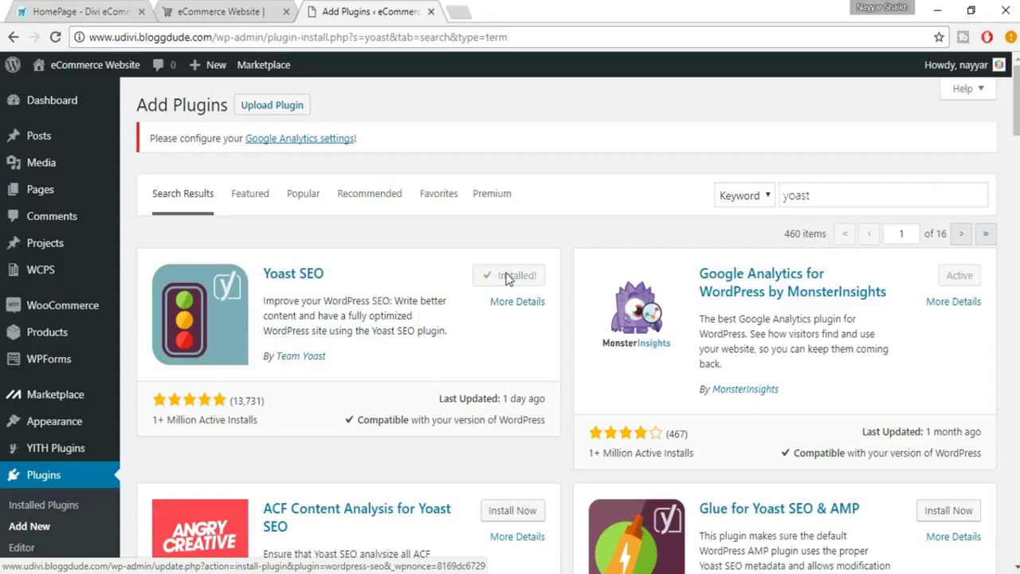
pyautogui.click(512, 283)
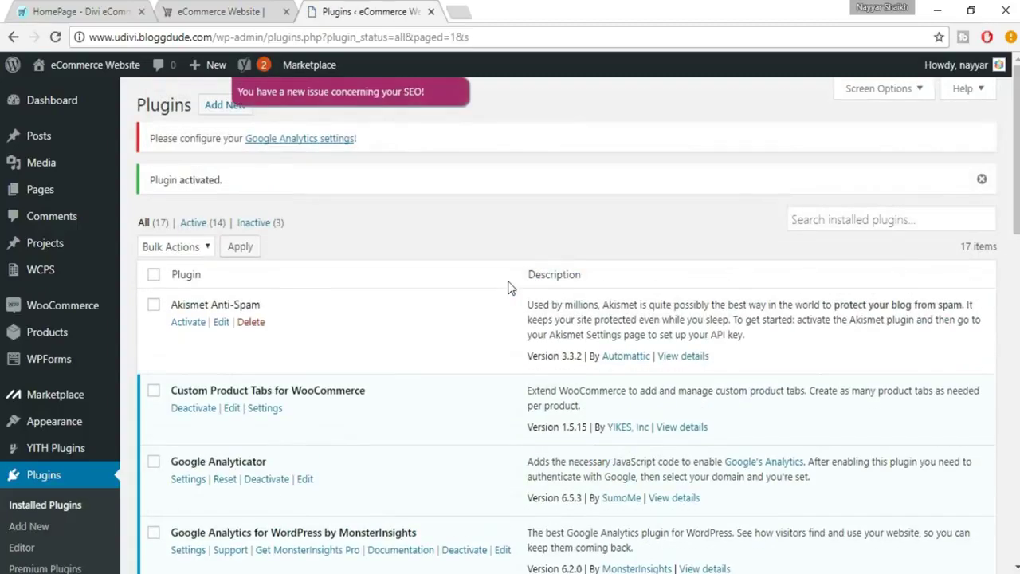
# Open the Yoast SEO dashboard and look through its problems and notifications
pyautogui.scroll(-6, 476, 314)
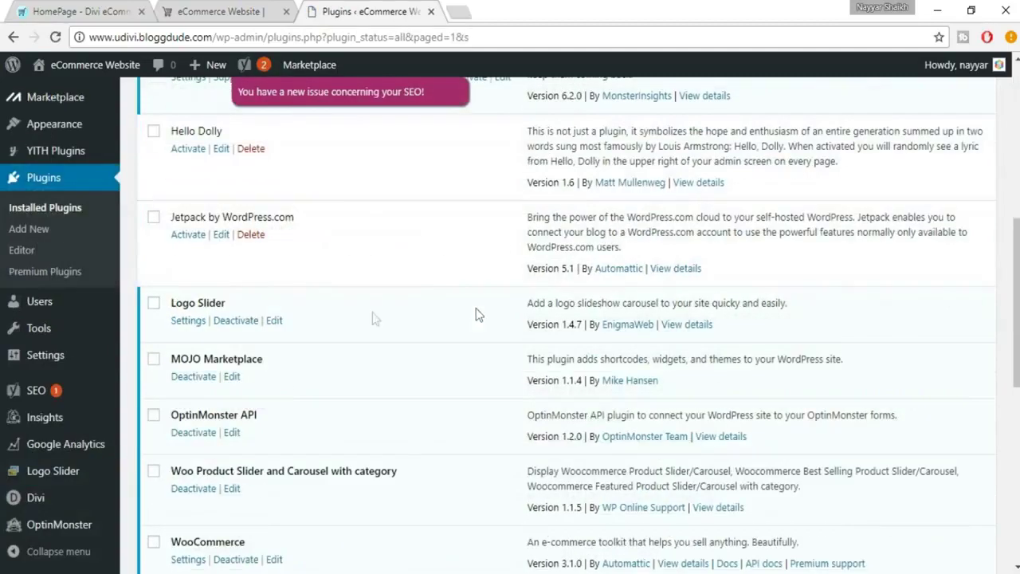
pyautogui.moveTo(64, 397)
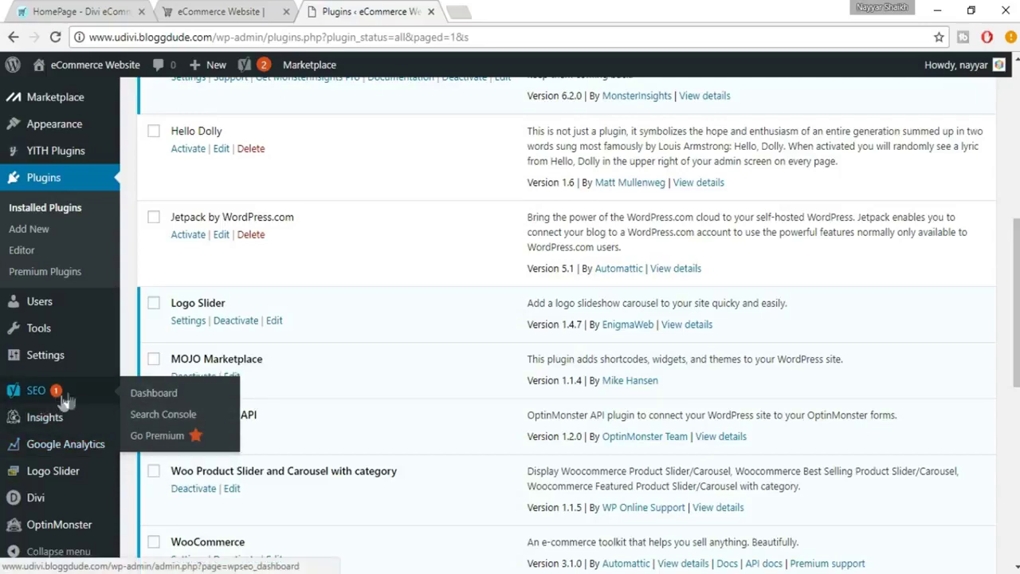
pyautogui.click(46, 394)
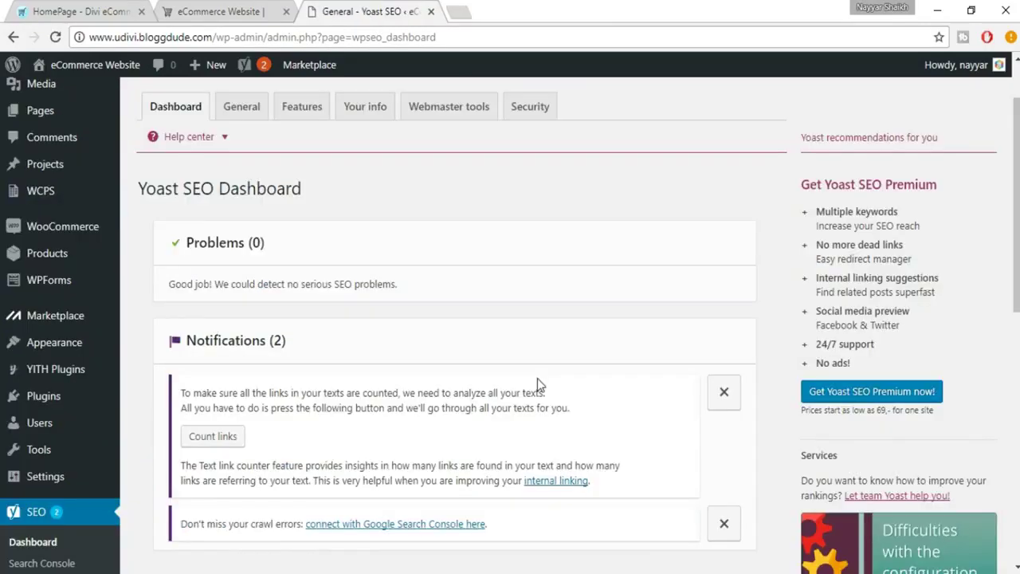
pyautogui.scroll(-1, 372, 295)
pyautogui.scroll(-1, 282, 255)
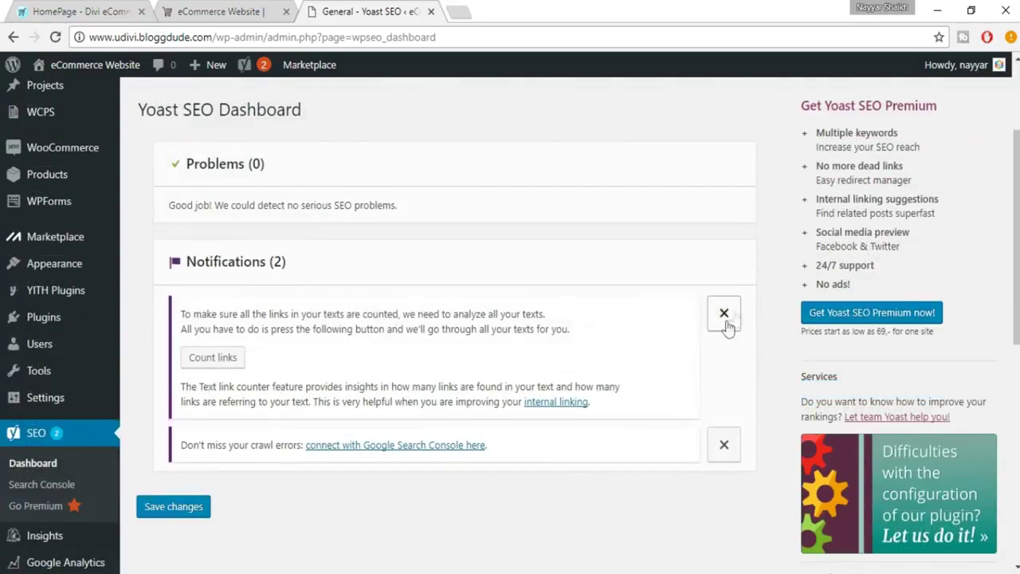
pyautogui.scroll(2, 386, 446)
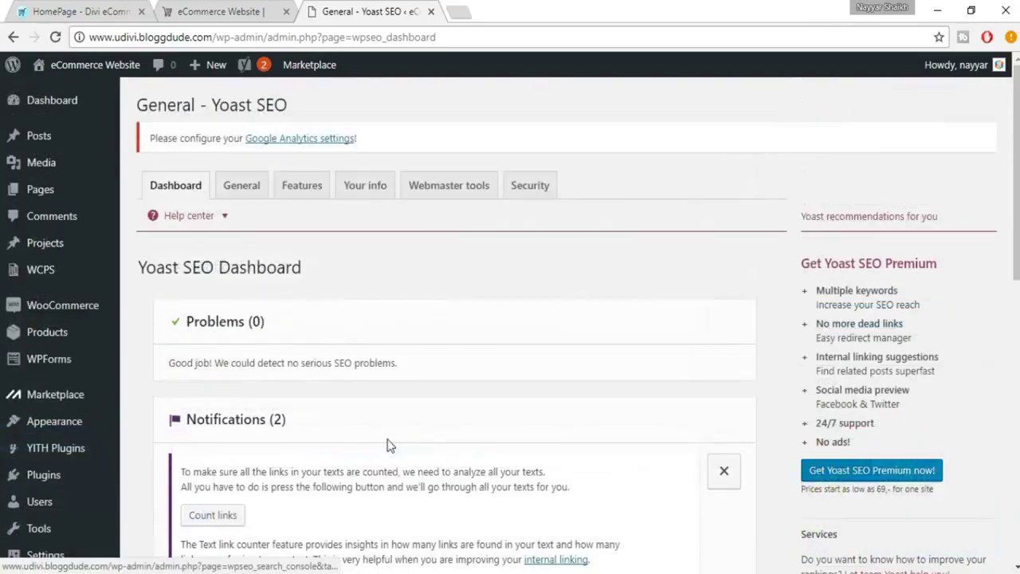
# Open the configuration wizard from the general Yoast SEO settings and start configuring Yoast SEO step by step
pyautogui.click(244, 187)
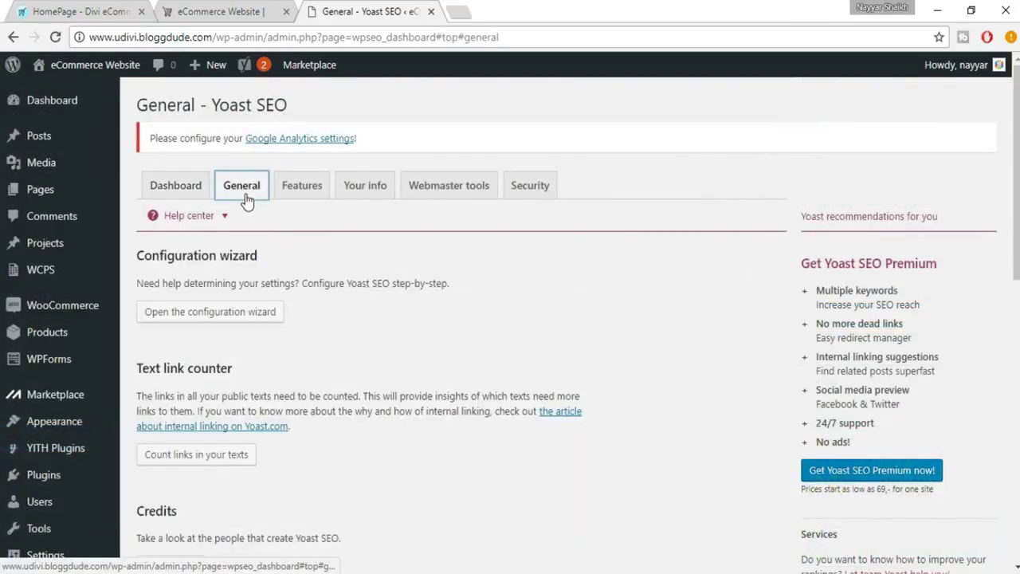
pyautogui.click(236, 317)
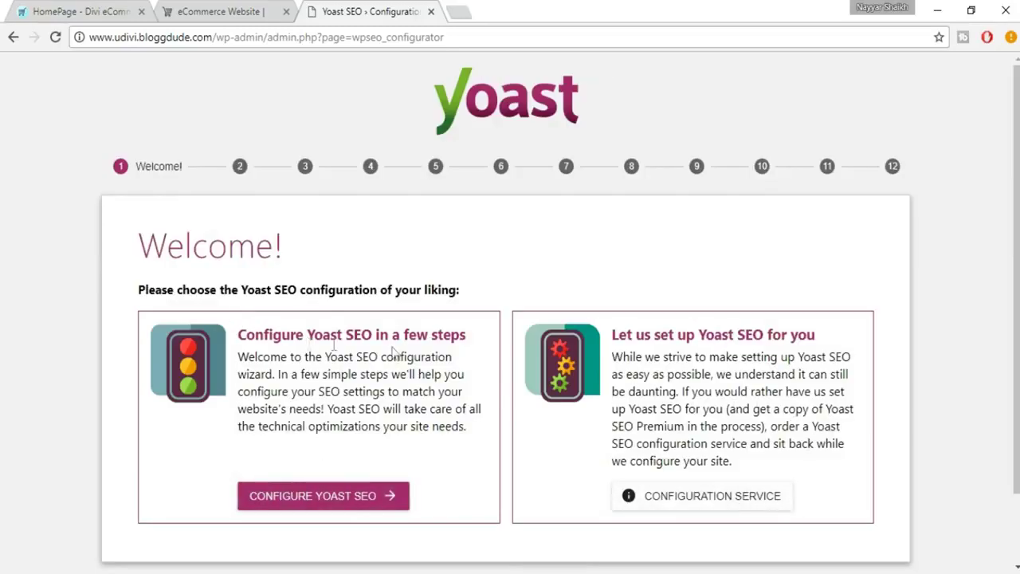
pyautogui.click(352, 497)
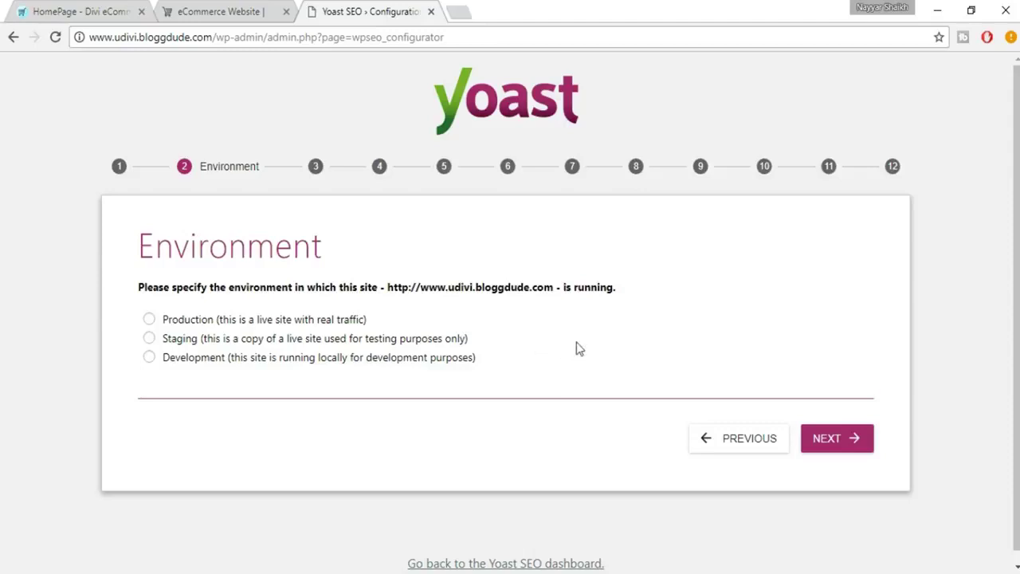
# Set the site's environment to Production and its site type to Webshop in the wizard
pyautogui.click(314, 321)
pyautogui.click(837, 444)
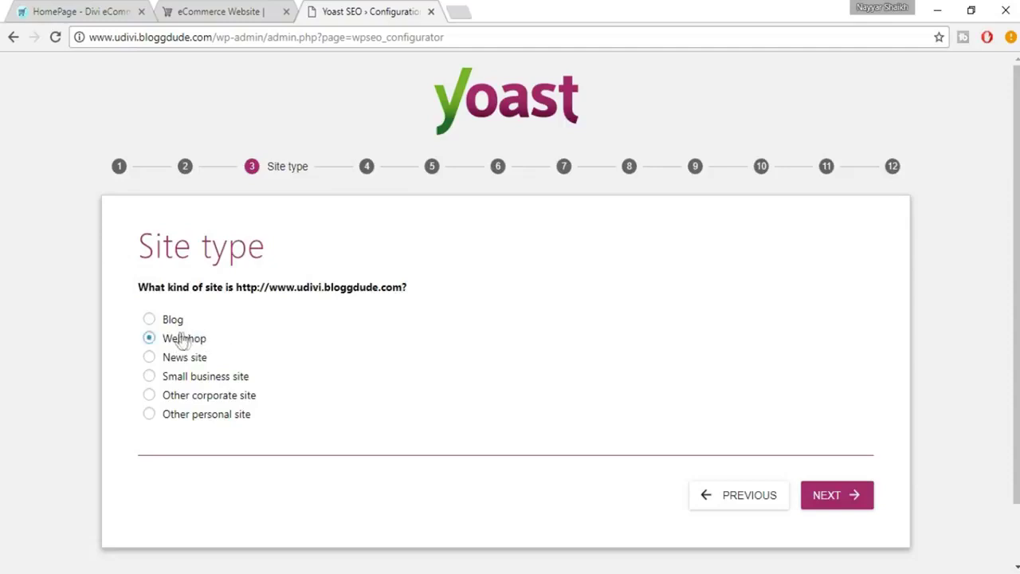
pyautogui.click(859, 496)
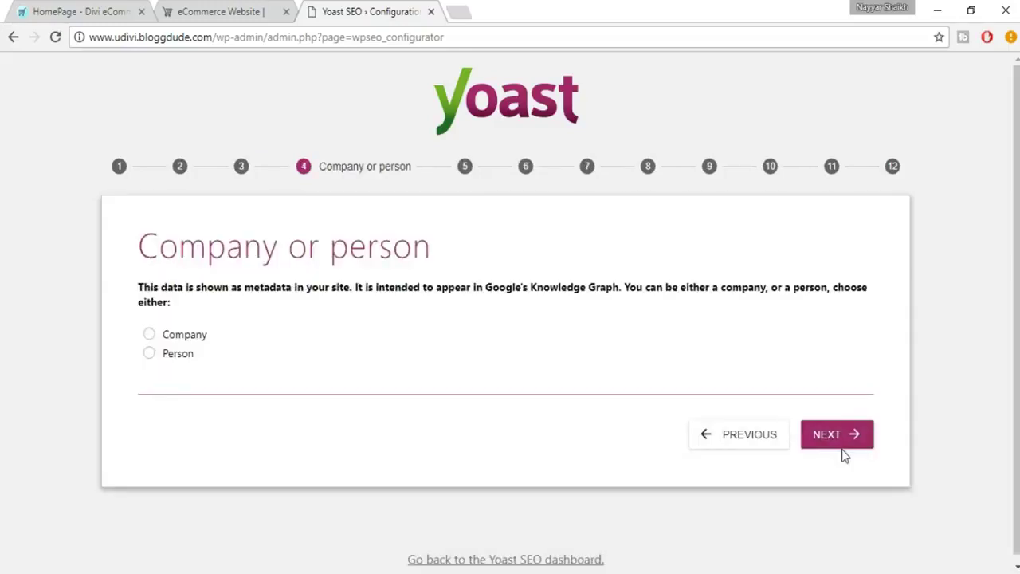
# Set the site's metadata to represent a company and enter "BloggDude Inc." as the company name
pyautogui.click(175, 339)
pyautogui.scroll(-1, 287, 394)
pyautogui.click(247, 340)
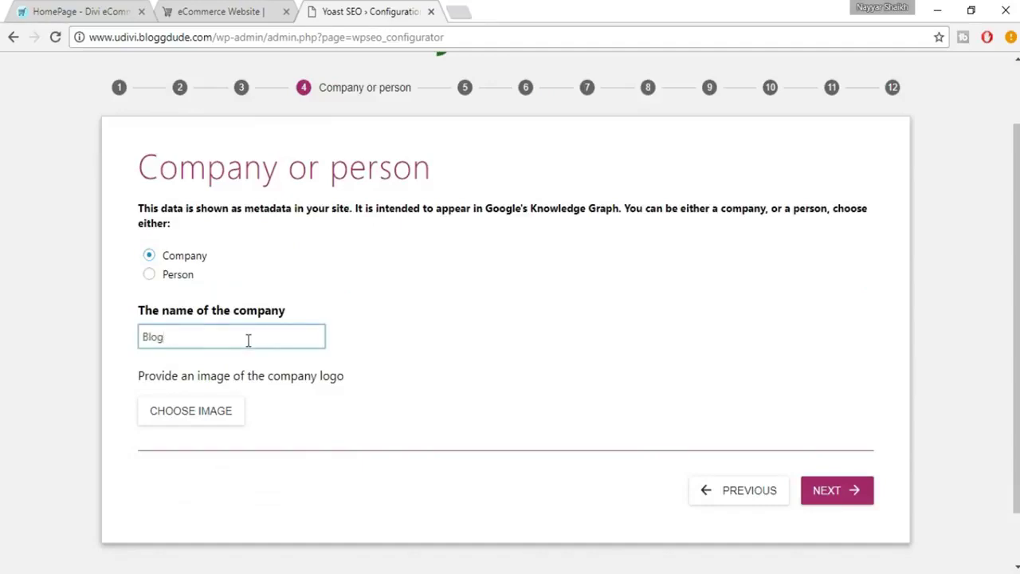
pyautogui.write('BloggDude Inc.')
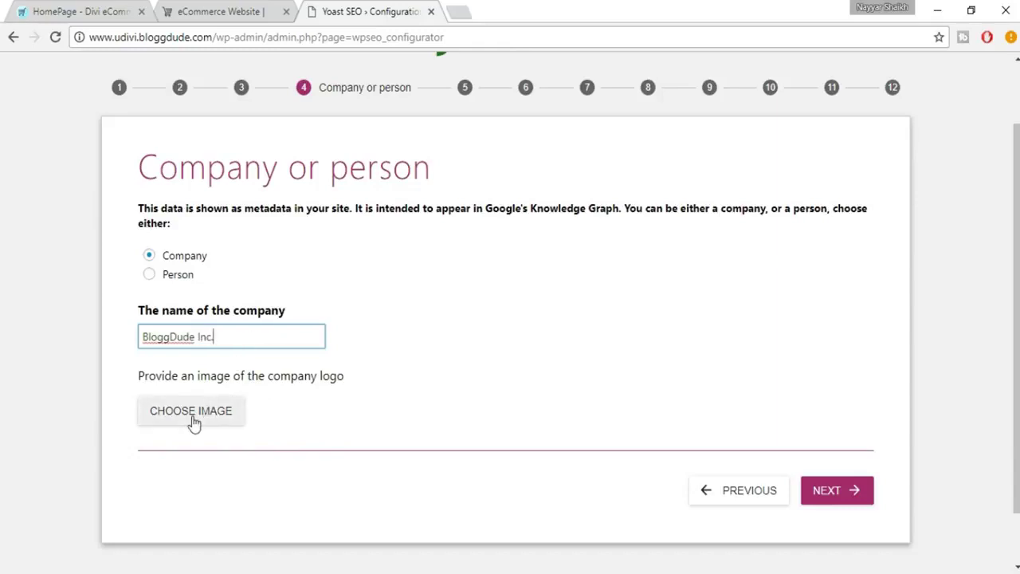
# Choose the uDivi Clothing & Shoes image from the media library as company logo and continue to the social profiles
pyautogui.click(215, 416)
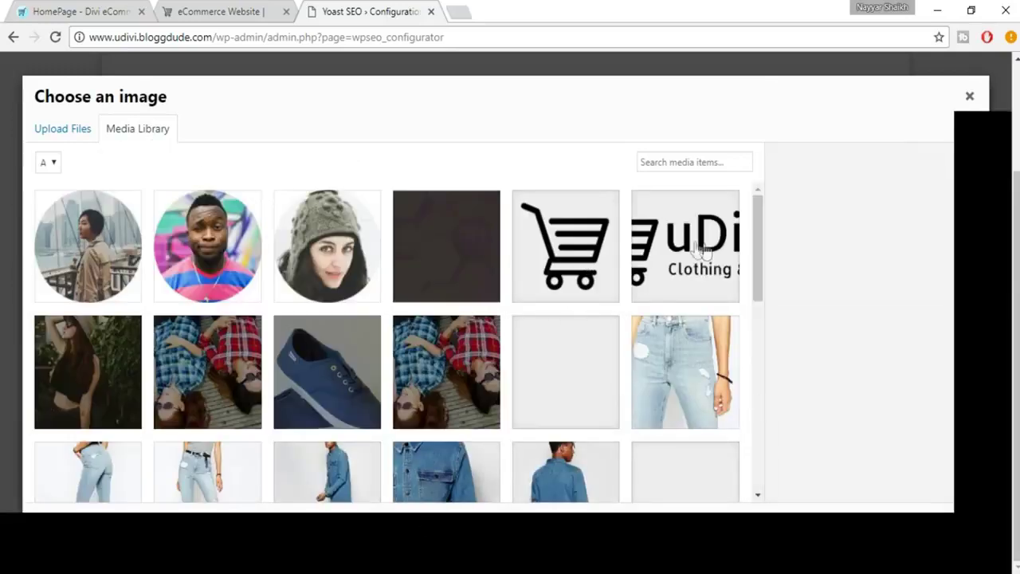
pyautogui.click(700, 250)
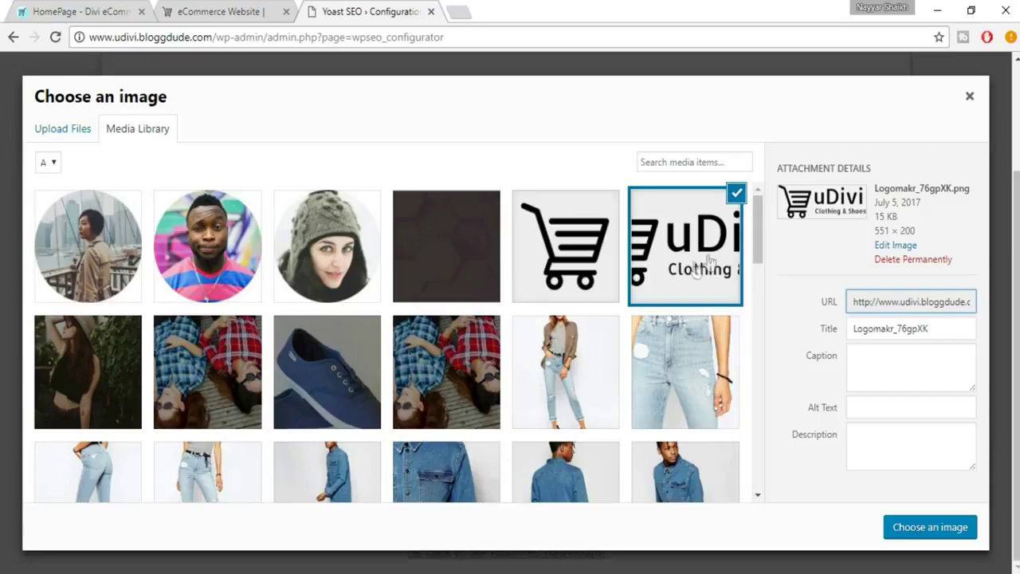
pyautogui.click(913, 525)
pyautogui.scroll(-2, 629, 399)
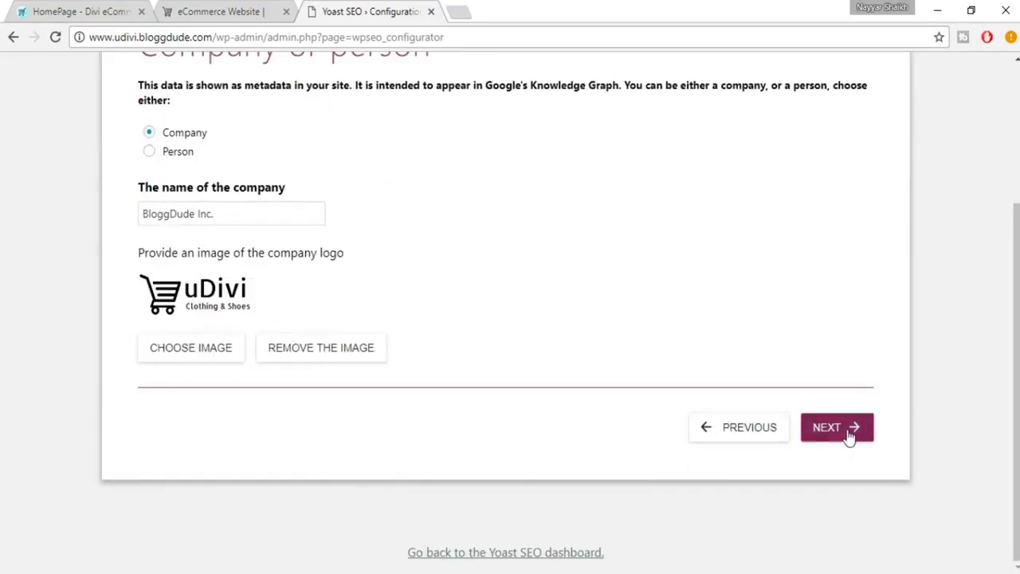
pyautogui.click(845, 434)
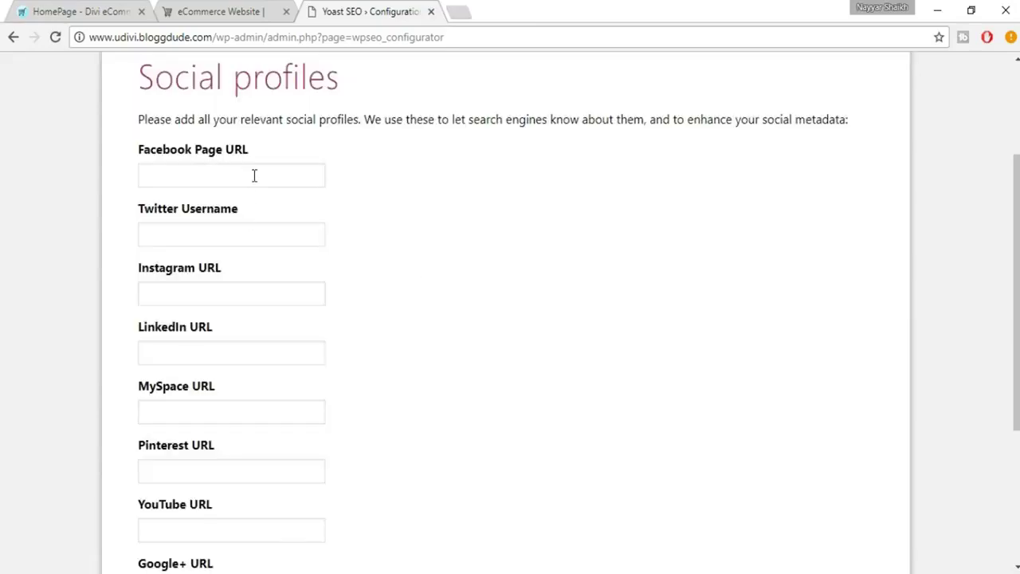
# Look over the social profile fields, leave them all empty and continue to the post type visibility settings
pyautogui.click(254, 176)
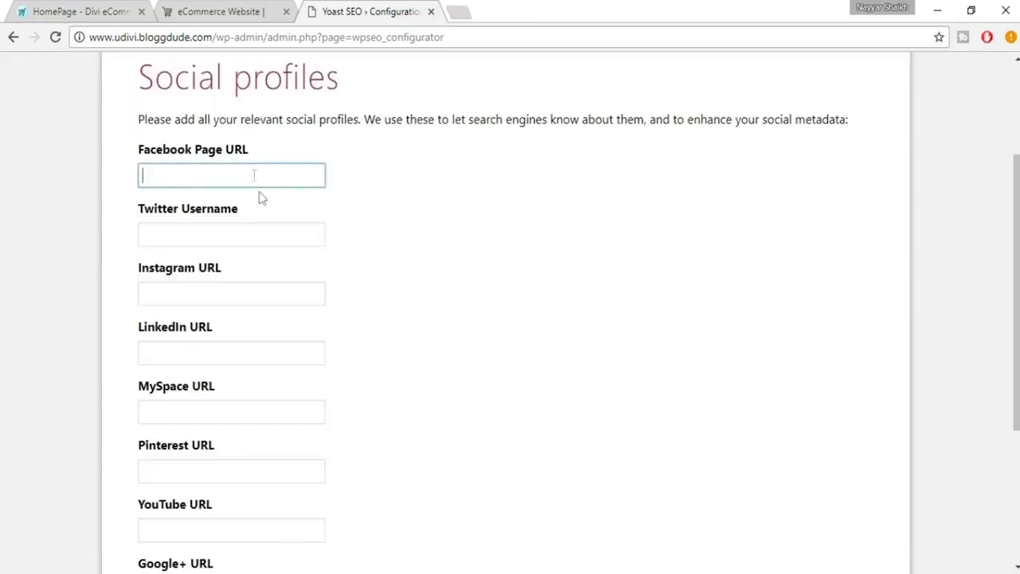
pyautogui.scroll(-1, 335, 268)
pyautogui.scroll(-2, 335, 269)
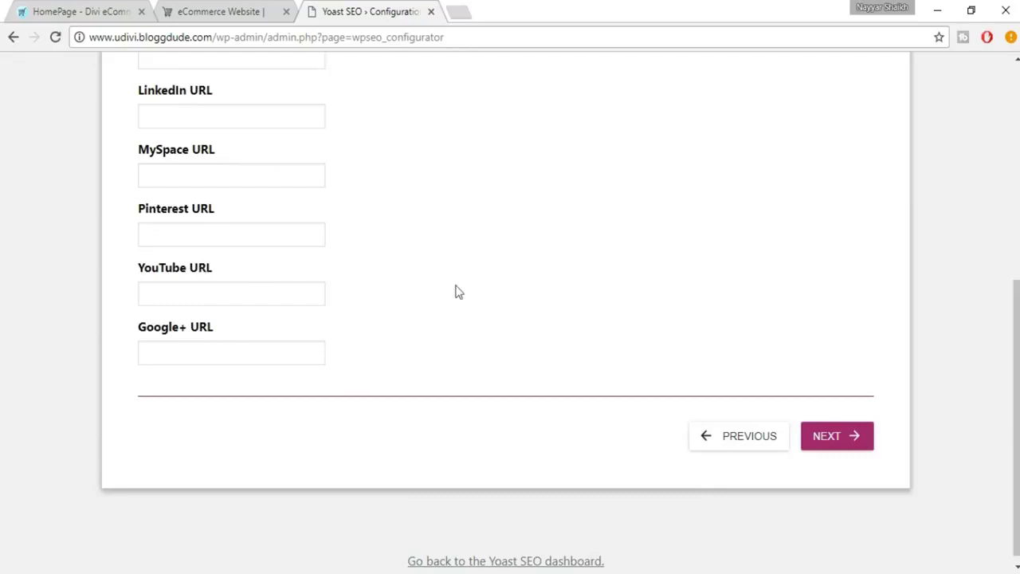
pyautogui.scroll(4, 457, 292)
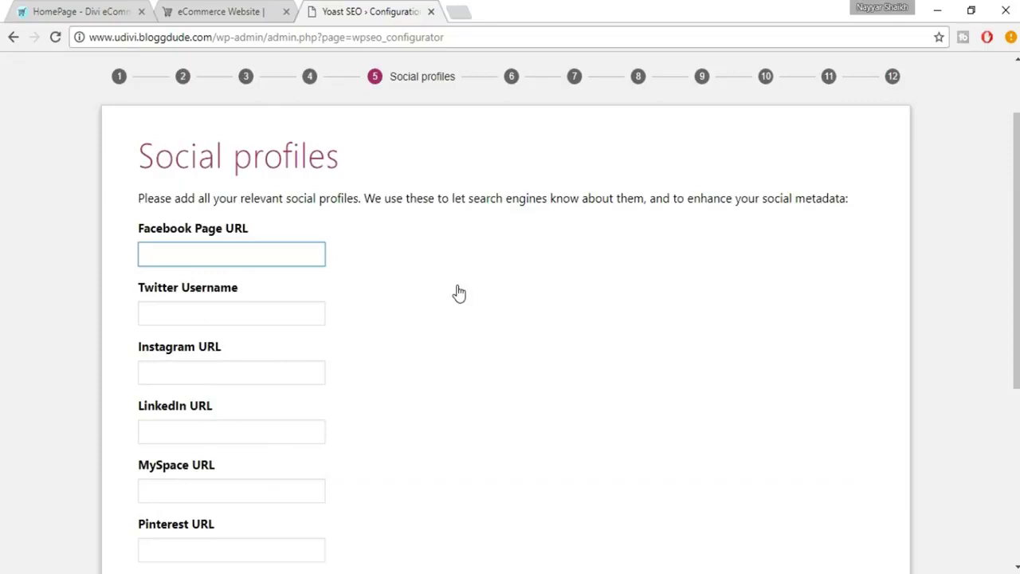
pyautogui.scroll(1, 358, 178)
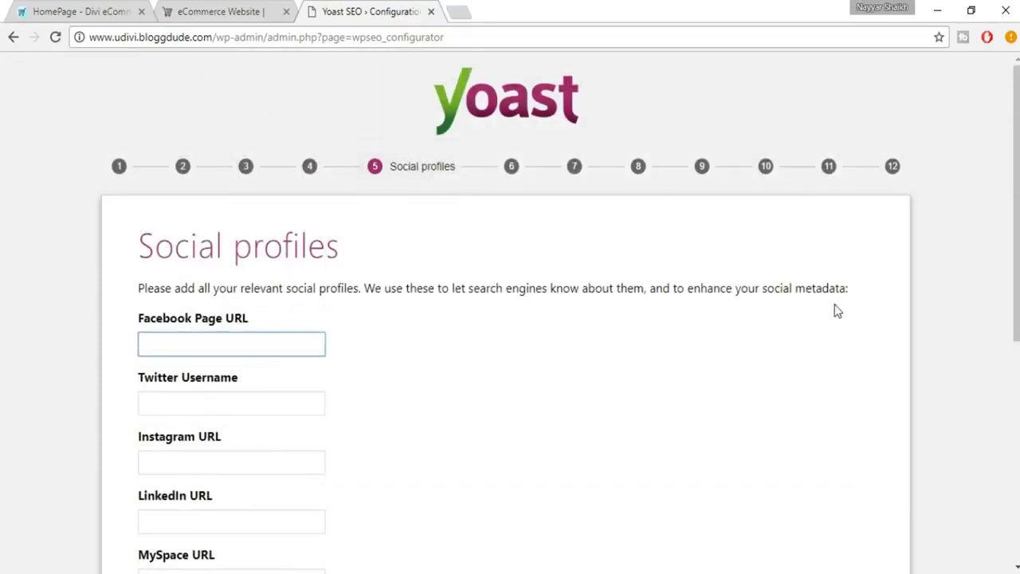
pyautogui.scroll(-1, 369, 298)
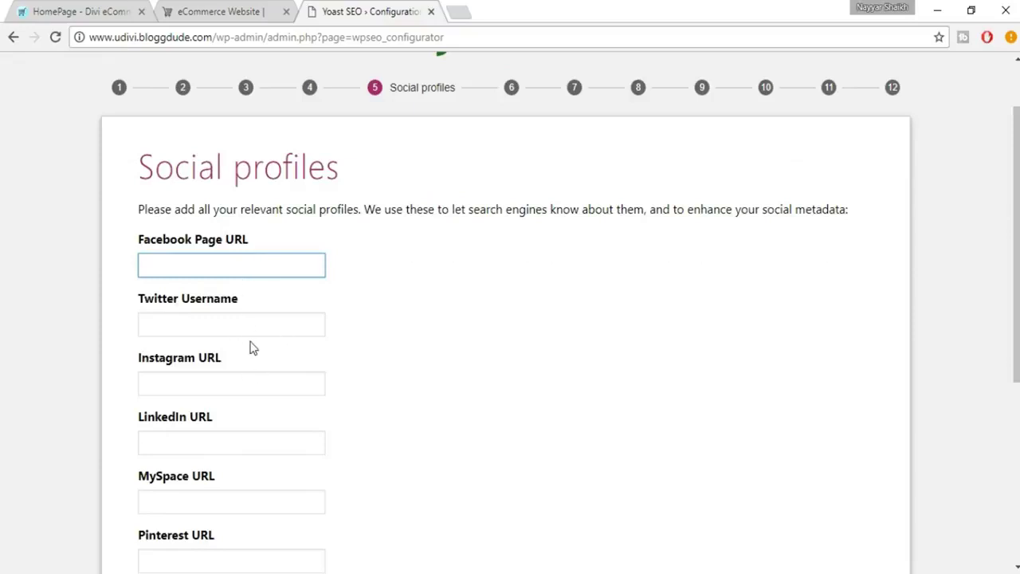
pyautogui.scroll(-4, 250, 346)
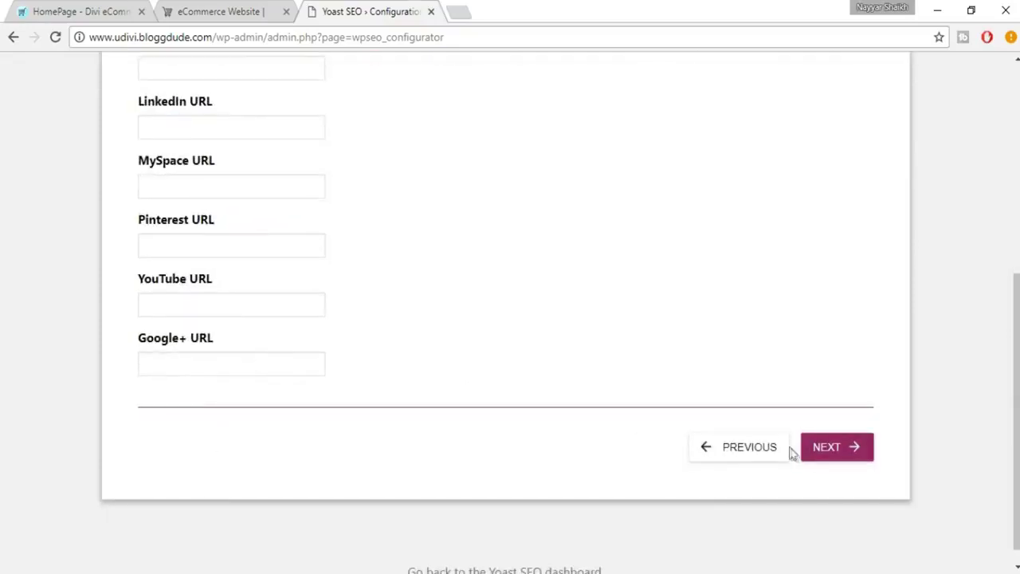
pyautogui.click(833, 452)
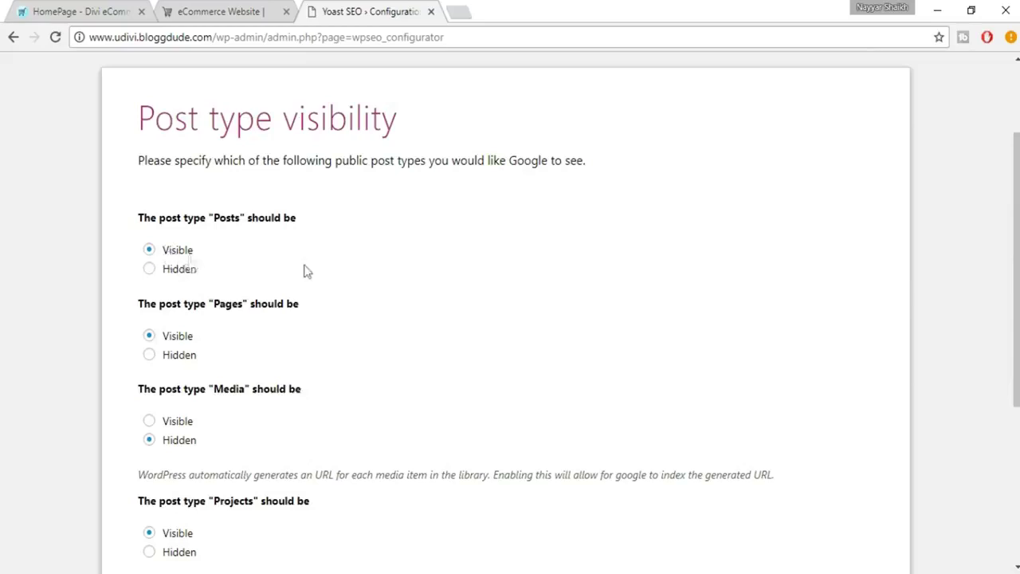
# Keep Media hidden and Posts, Pages, Projects and Products visible, keep multiple authors on Yes, and continue to Google Search Console
pyautogui.scroll(-1, 335, 279)
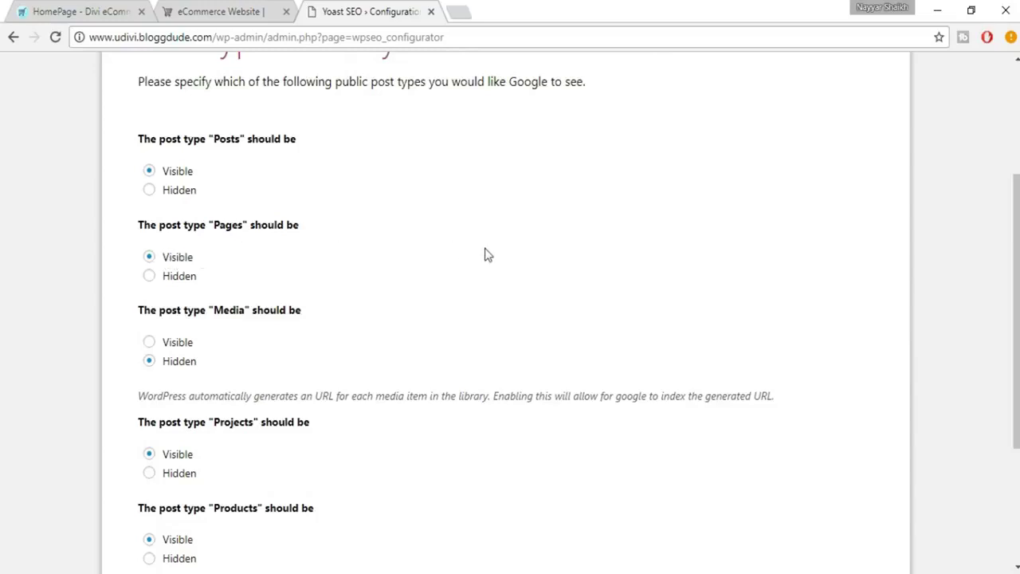
pyautogui.scroll(-1, 486, 253)
pyautogui.click(182, 270)
pyautogui.click(172, 283)
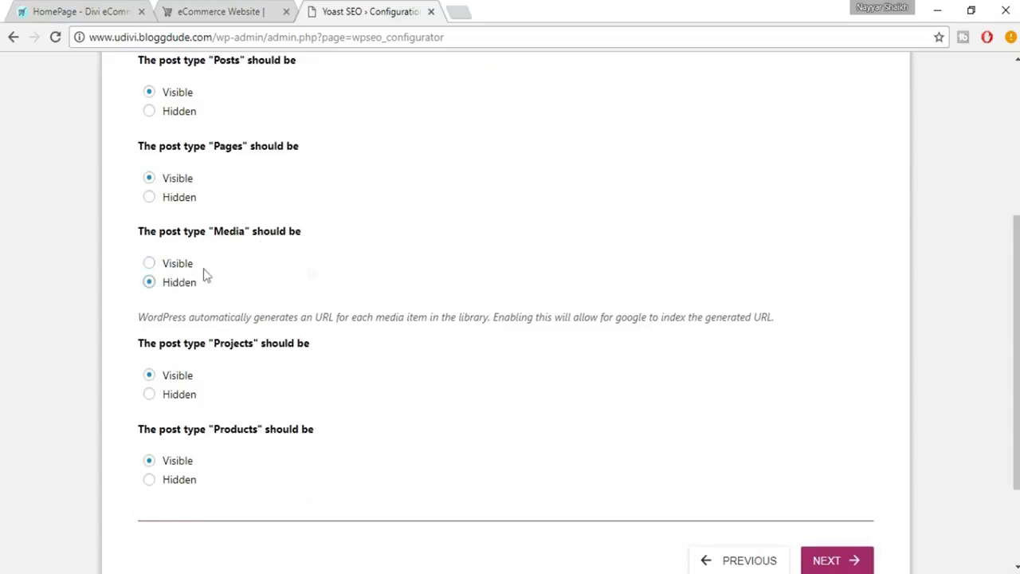
pyautogui.scroll(-2, 415, 318)
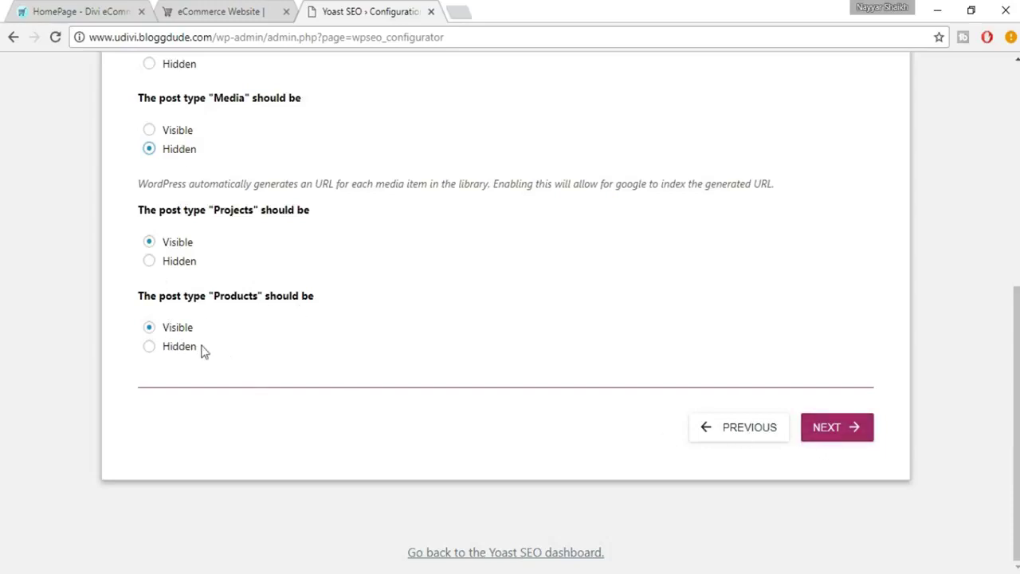
pyautogui.click(839, 437)
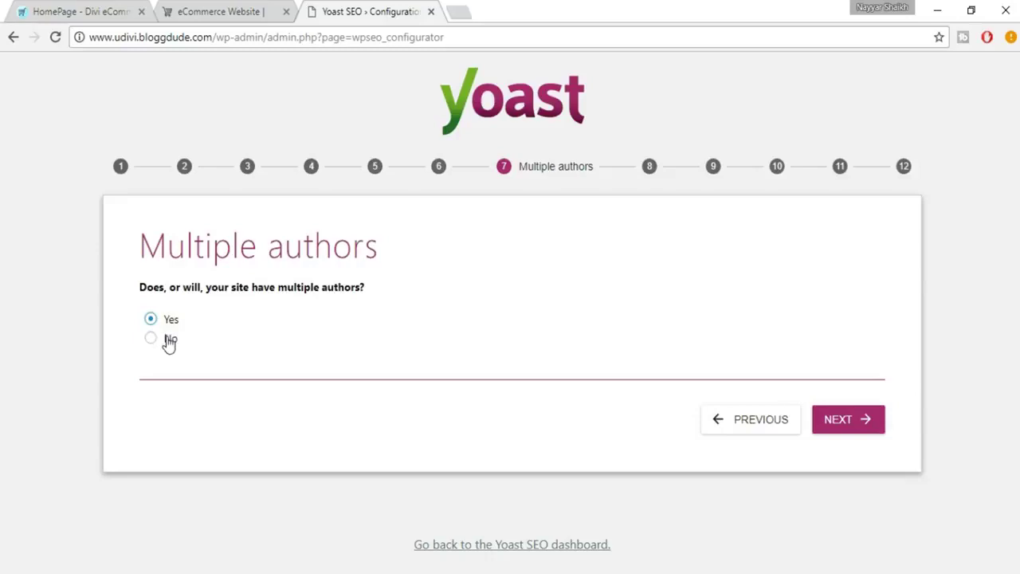
pyautogui.click(843, 424)
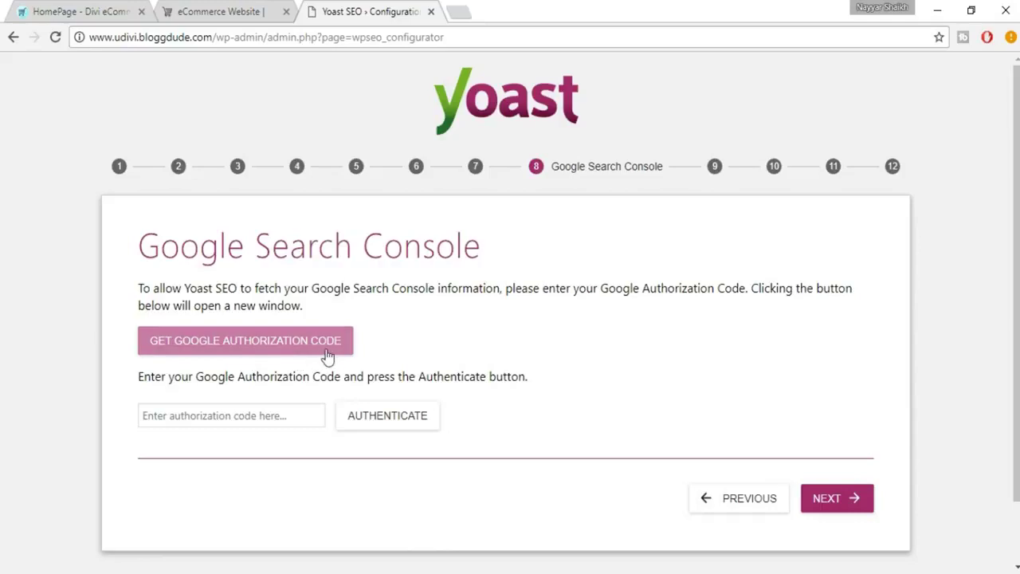
# Request a Google authorization code with the chosen Google account, allow Yoast SEO to access Search Console data, and select the code for copying
pyautogui.click(250, 353)
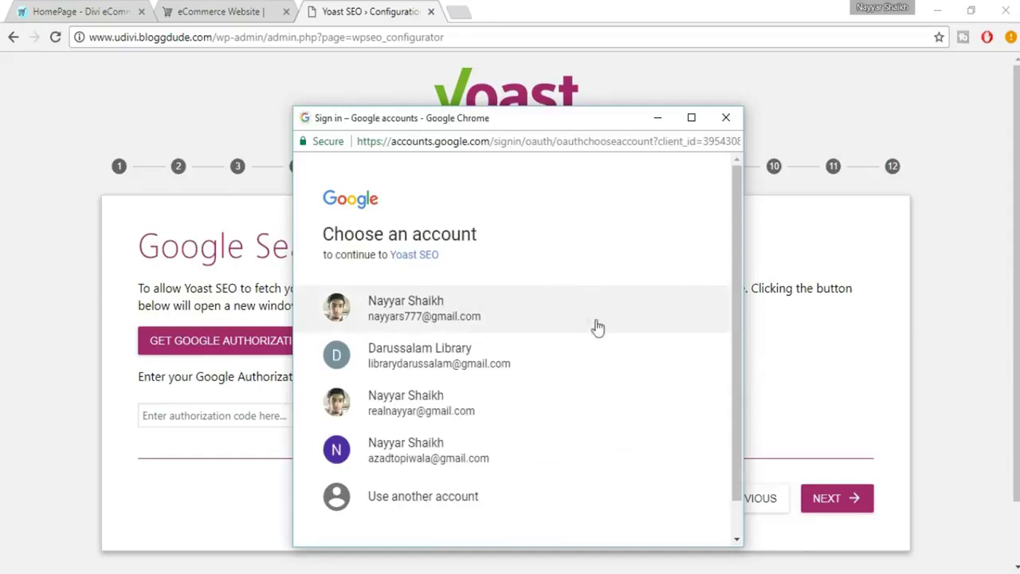
pyautogui.scroll(-1, 600, 337)
pyautogui.click(483, 423)
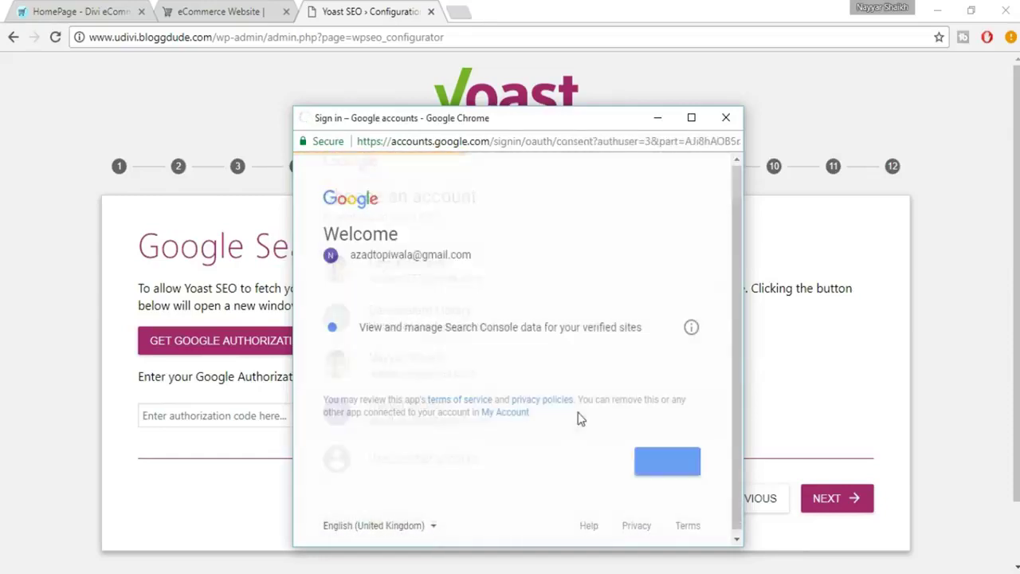
pyautogui.click(668, 465)
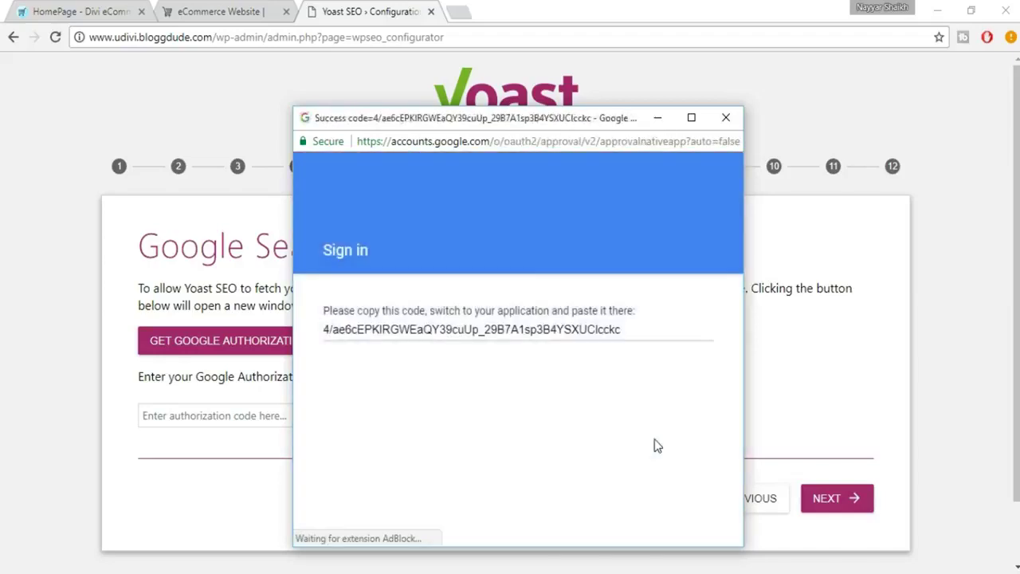
pyautogui.click(488, 335)
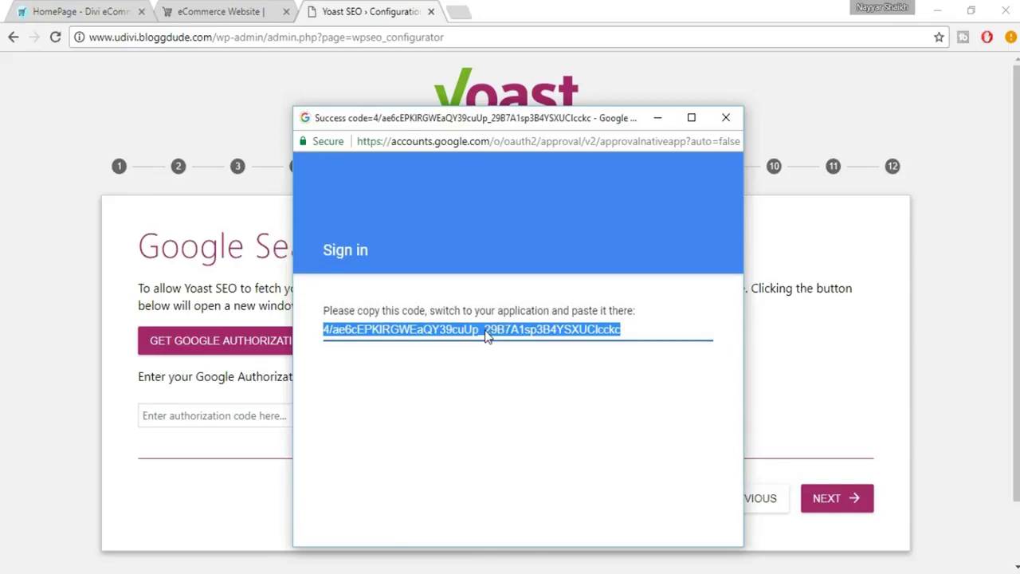
# Paste the Google authorization code into the wizard, authenticate it and continue to the title settings
pyautogui.click(201, 469)
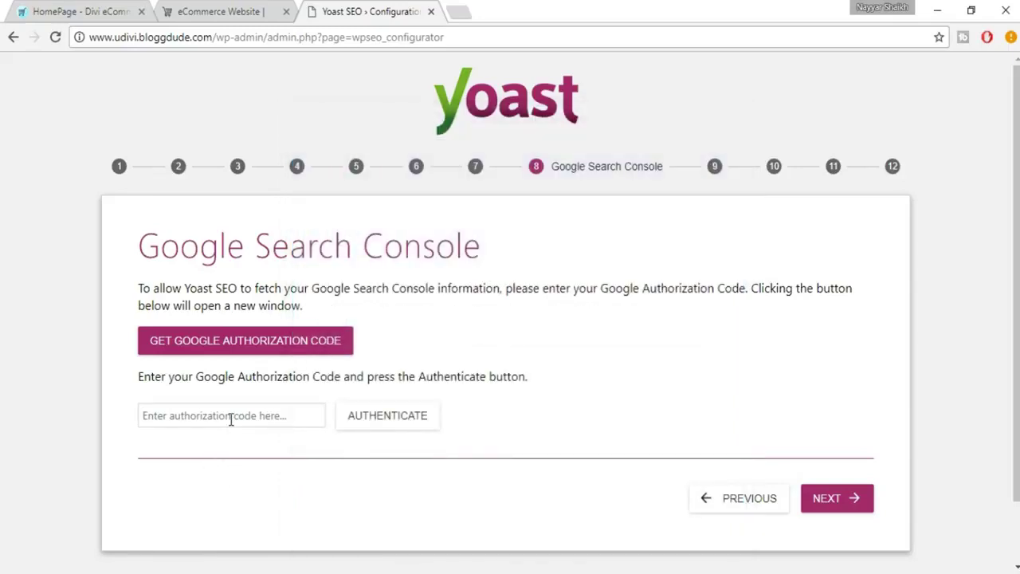
pyautogui.click(232, 420)
pyautogui.hotkey('ctrl', 'v')
pyautogui.click(419, 442)
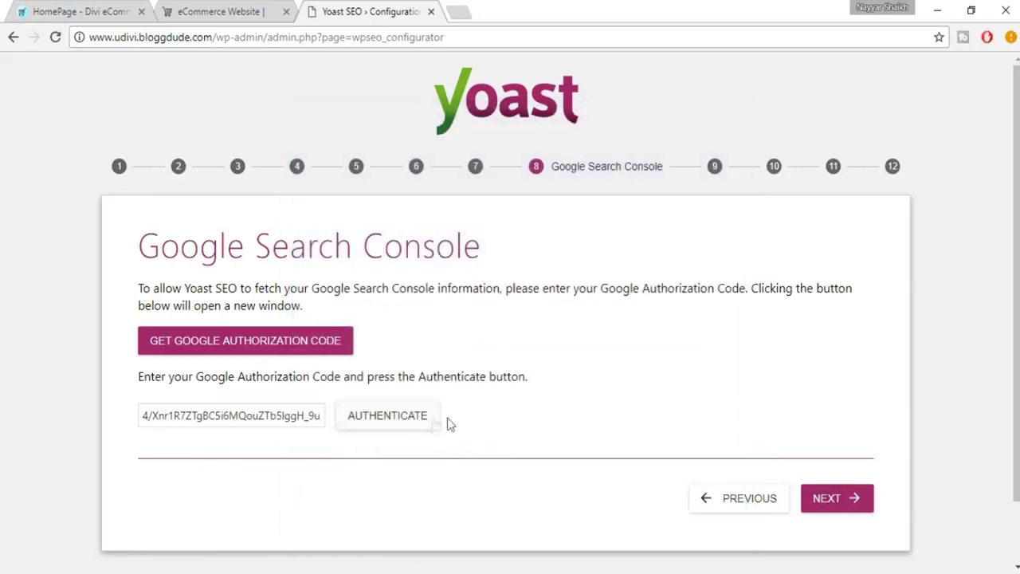
pyautogui.click(858, 502)
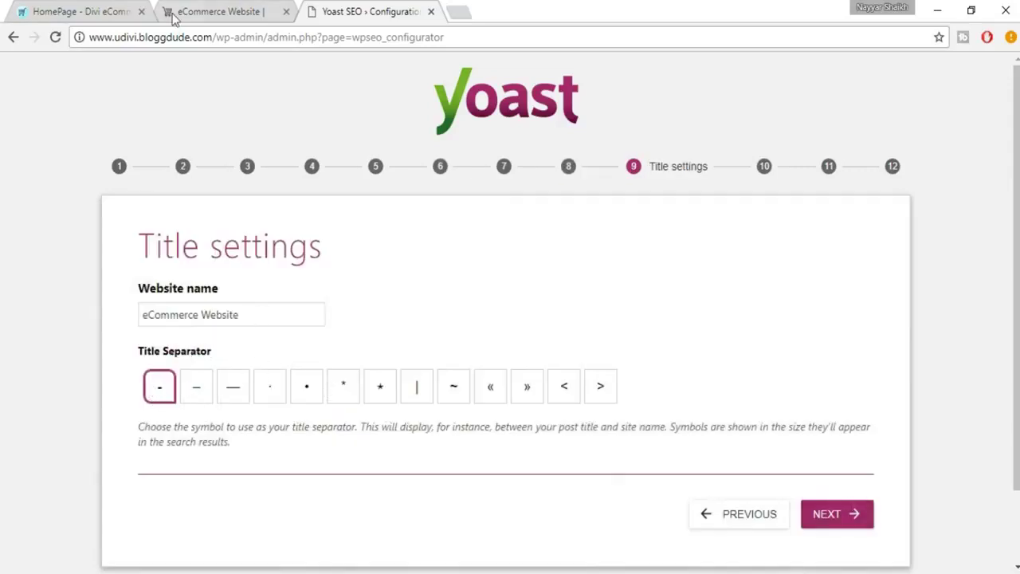
# Compare the title separators with the shop homepage's title, choose the hyphen "-" as separator and continue to the newsletter page
pyautogui.click(235, 16)
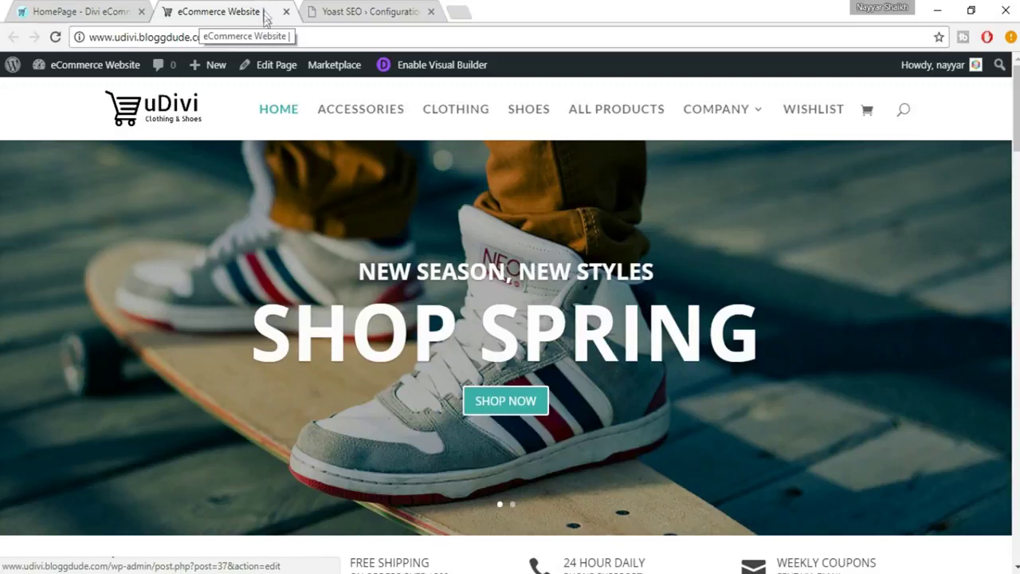
pyautogui.click(375, 11)
pyautogui.click(202, 406)
pyautogui.click(239, 404)
pyautogui.click(164, 405)
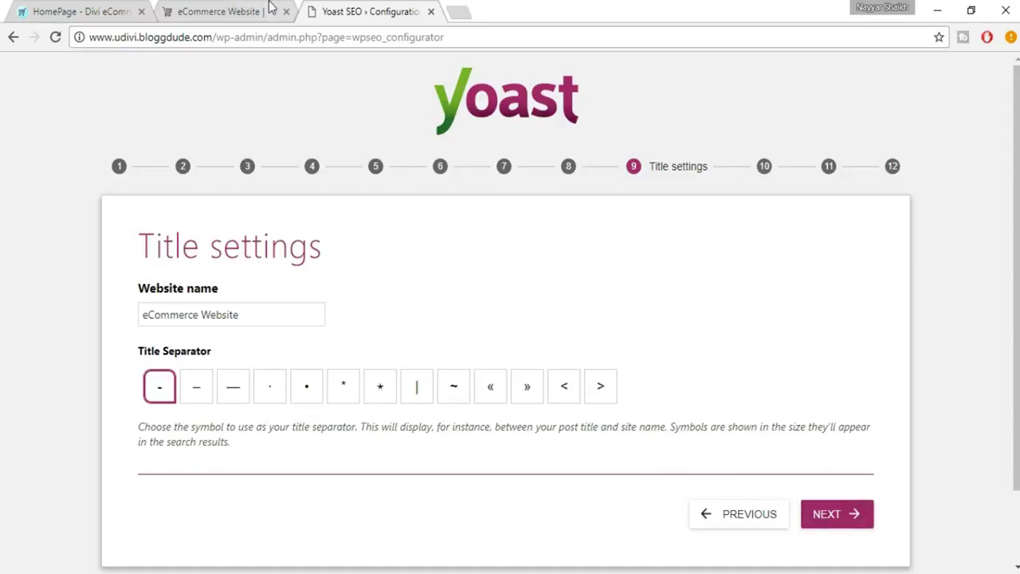
pyautogui.click(240, 11)
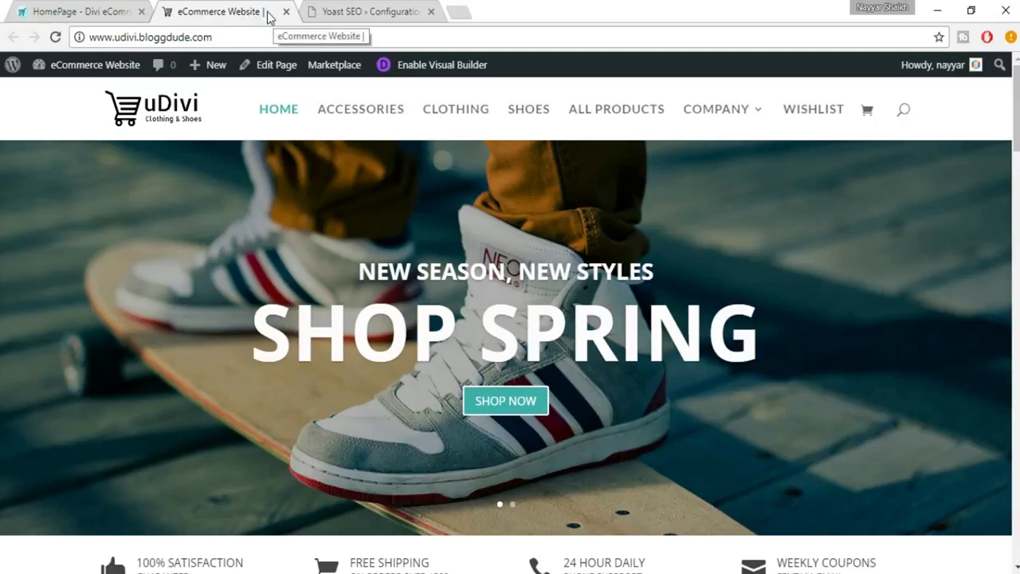
pyautogui.click(372, 11)
pyautogui.click(845, 516)
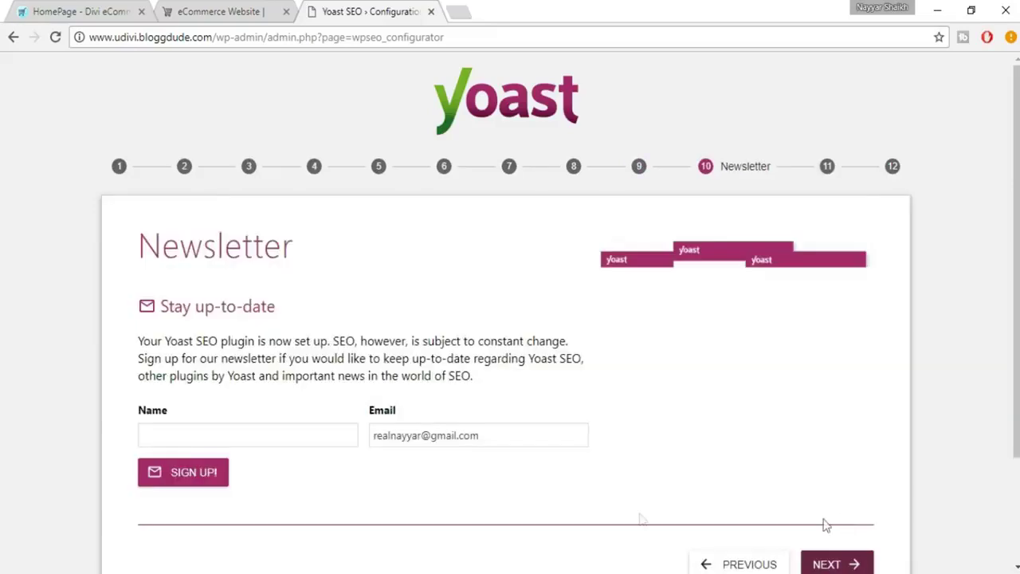
# Skip the newsletter sign-up and continue to the product recommendations
pyautogui.click(496, 436)
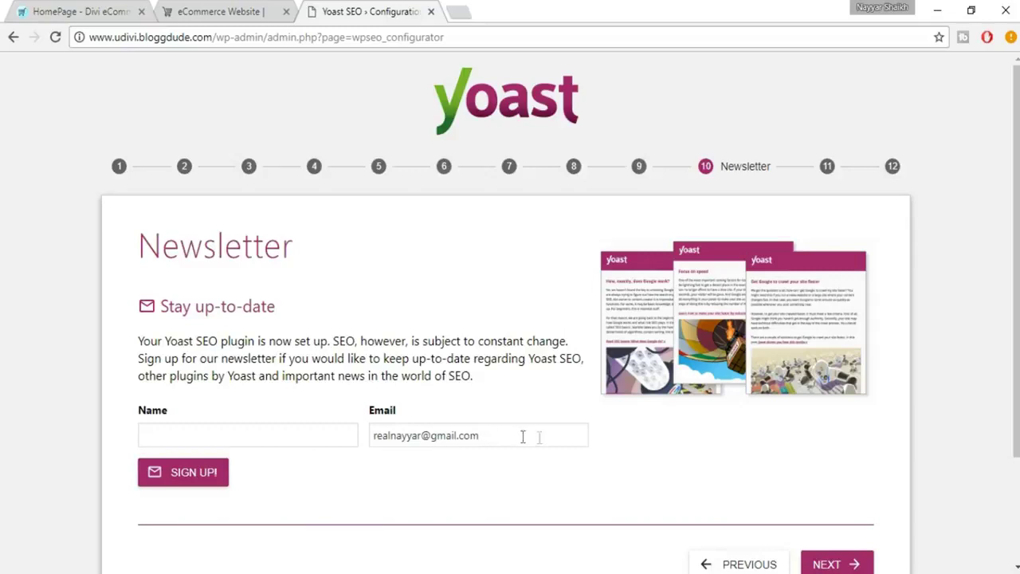
pyautogui.scroll(-1, 571, 445)
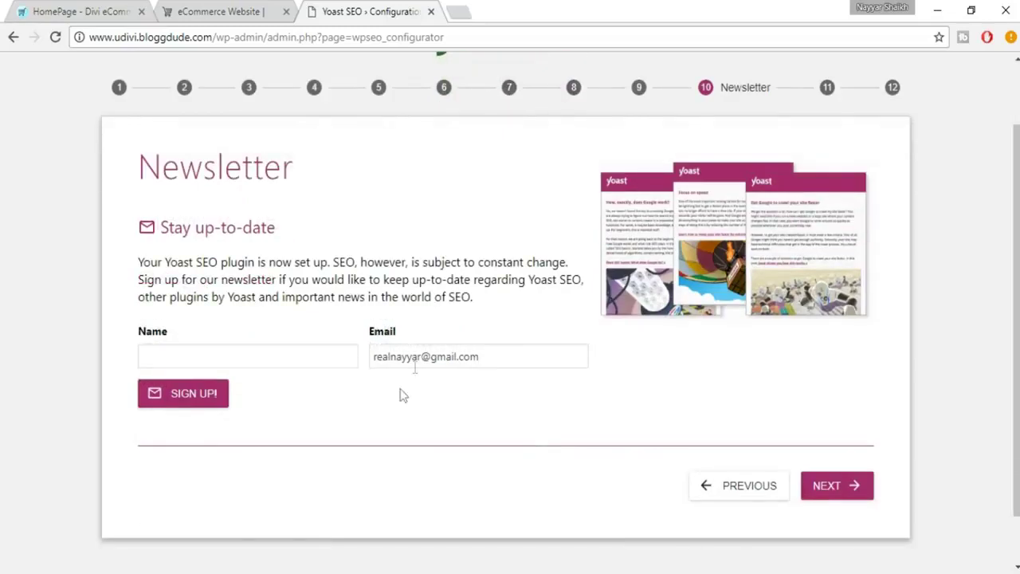
pyautogui.click(834, 483)
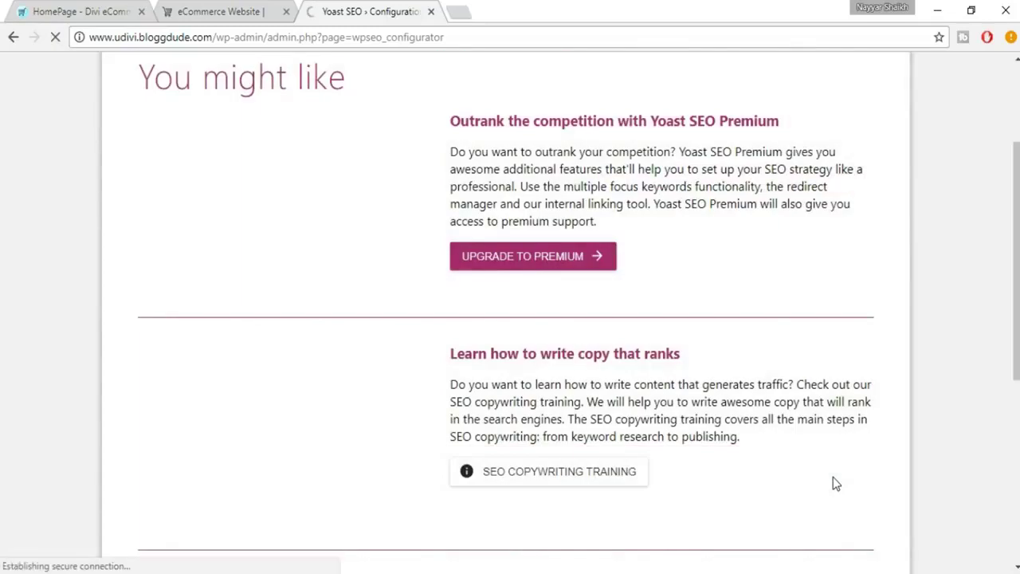
# Look through the Yoast SEO Premium and training offers, finish the configuration wizard and close it to return to the Yoast SEO dashboard
pyautogui.scroll(1, 833, 483)
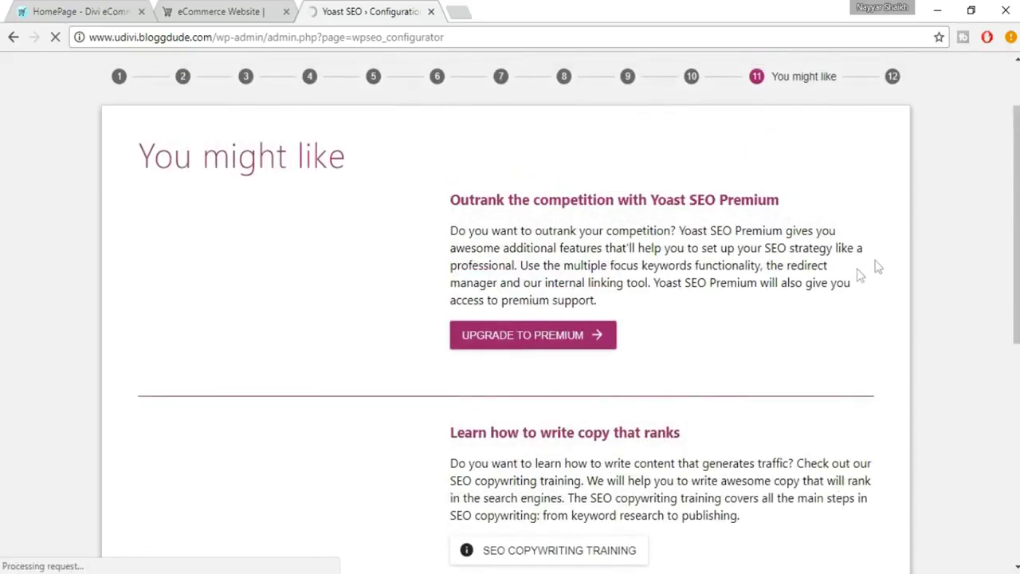
pyautogui.scroll(-6, 736, 271)
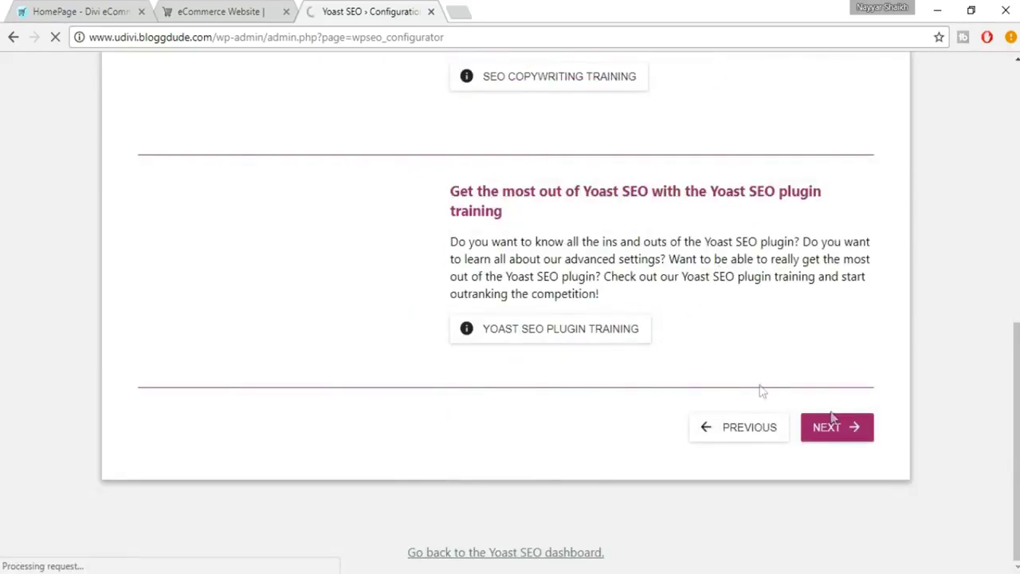
pyautogui.scroll(7, 594, 297)
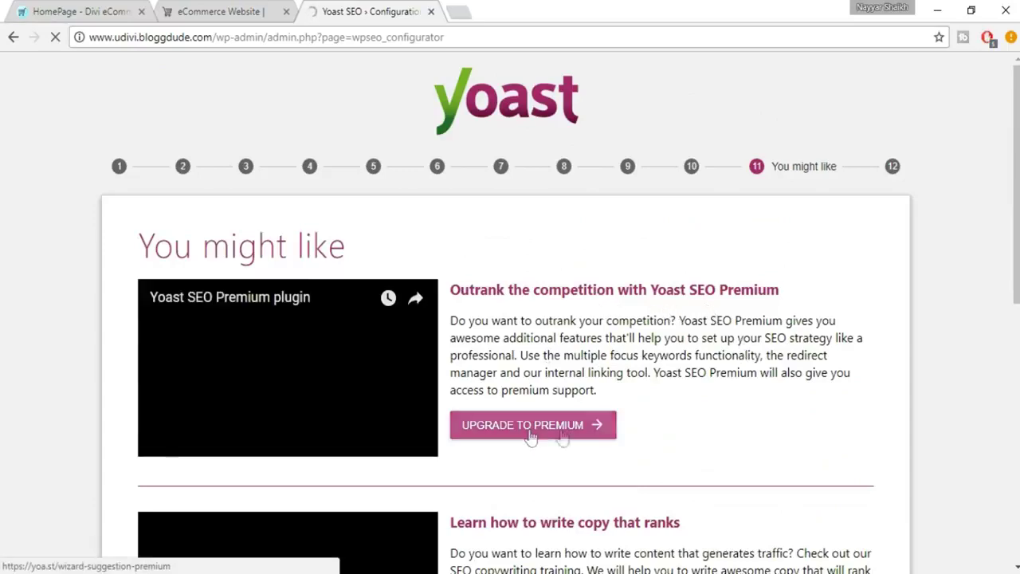
pyautogui.scroll(-2, 562, 437)
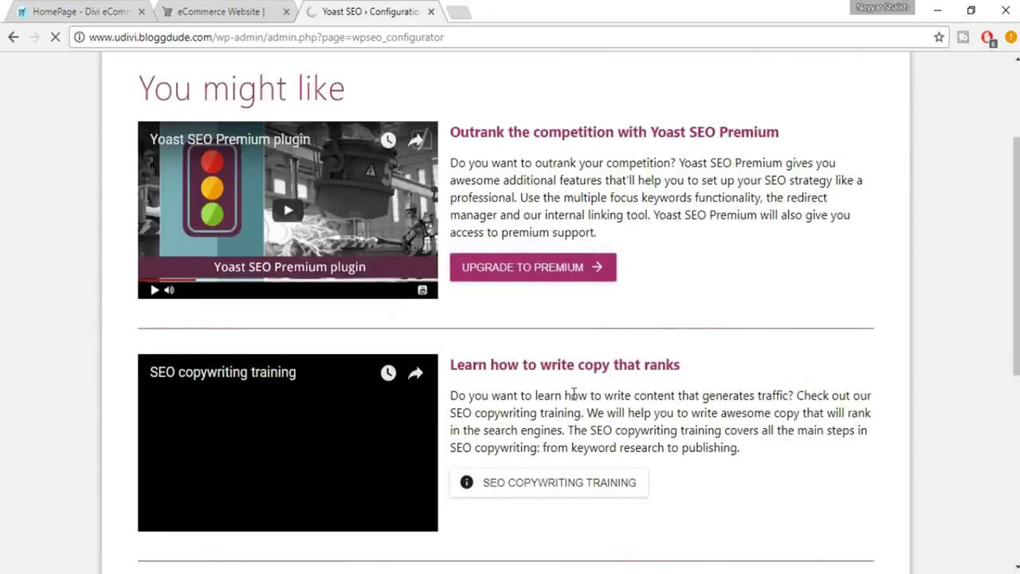
pyautogui.scroll(-2, 693, 392)
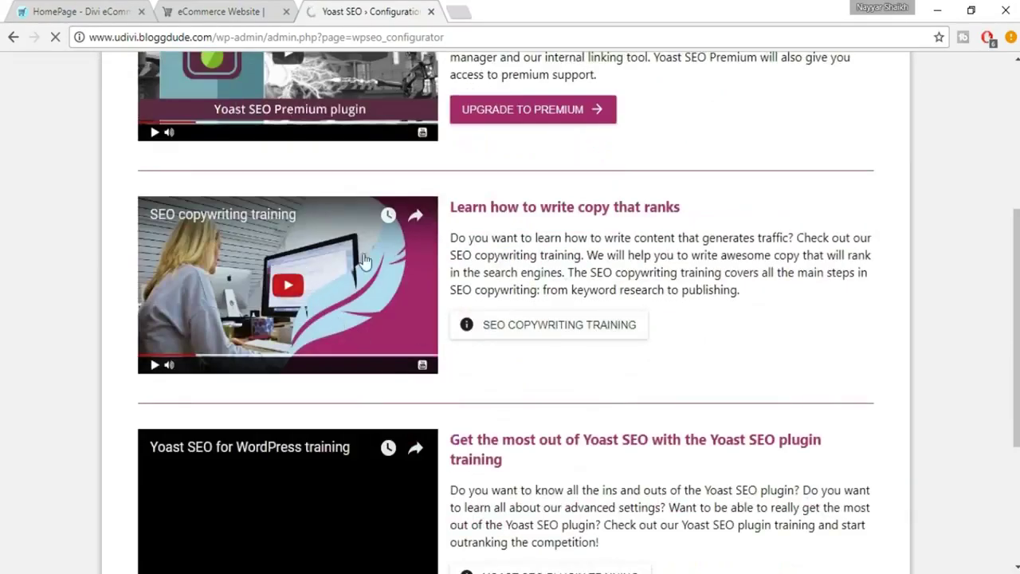
pyautogui.scroll(-2, 447, 338)
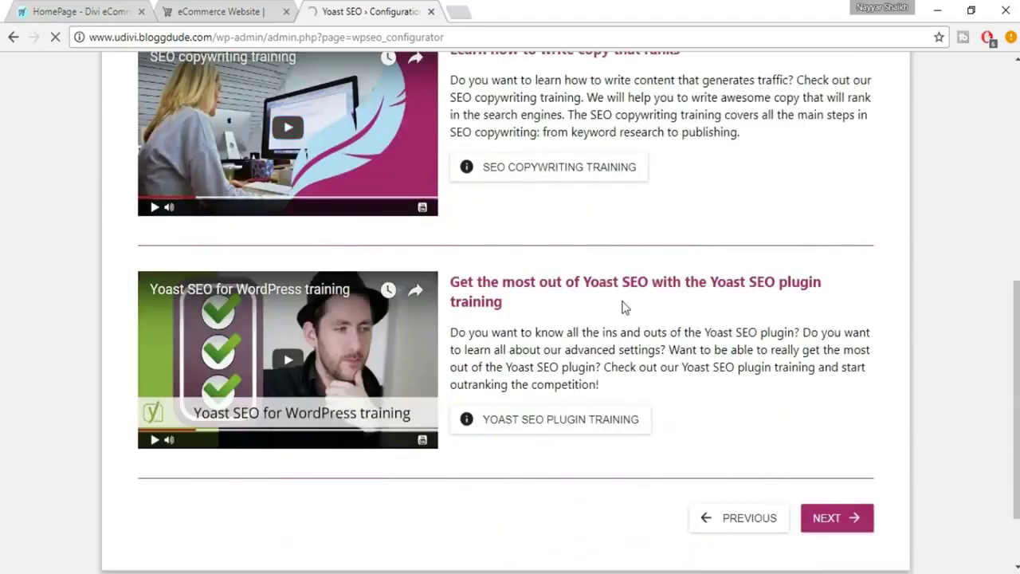
pyautogui.scroll(4, 615, 305)
pyautogui.scroll(-5, 663, 326)
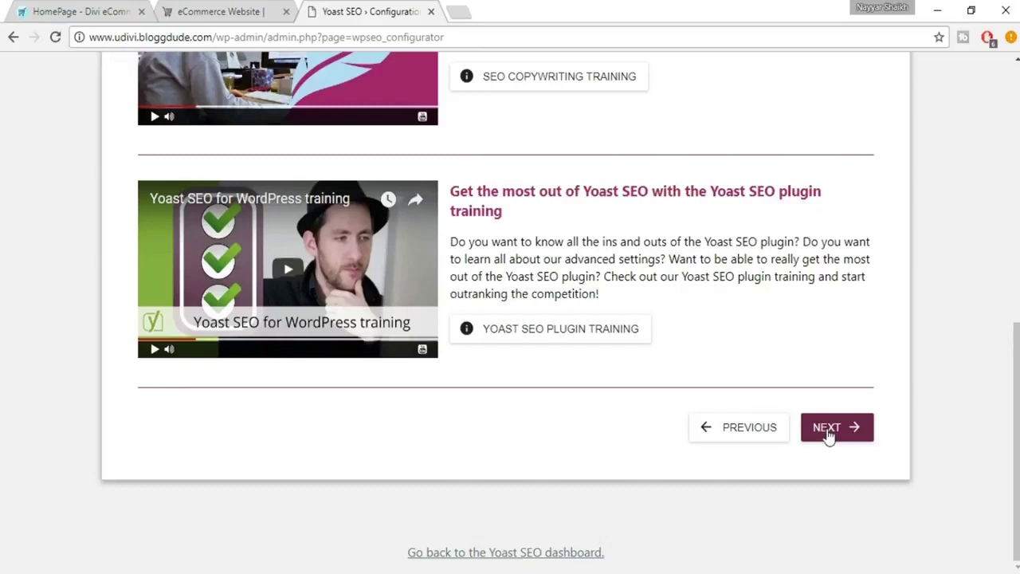
pyautogui.click(829, 431)
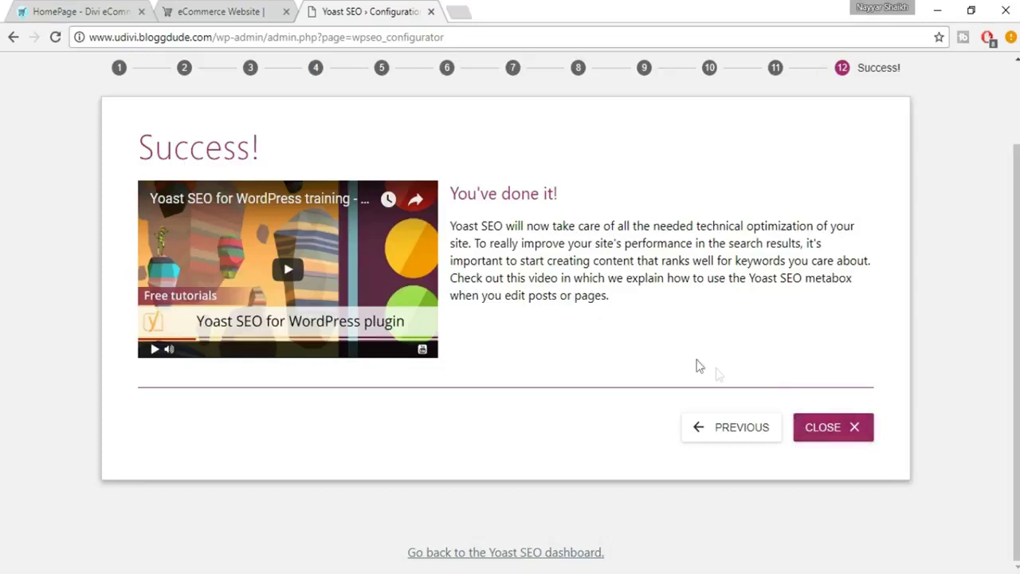
pyautogui.click(800, 440)
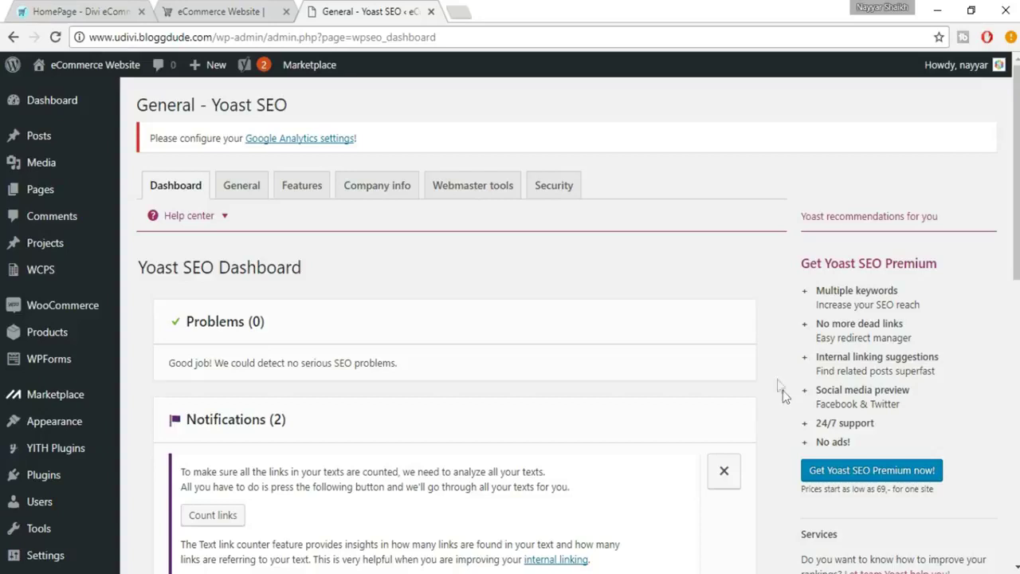
# Open Yoast SEO's Webmaster tools verification settings and search Google for "google console" in a new browser tab
pyautogui.click(495, 195)
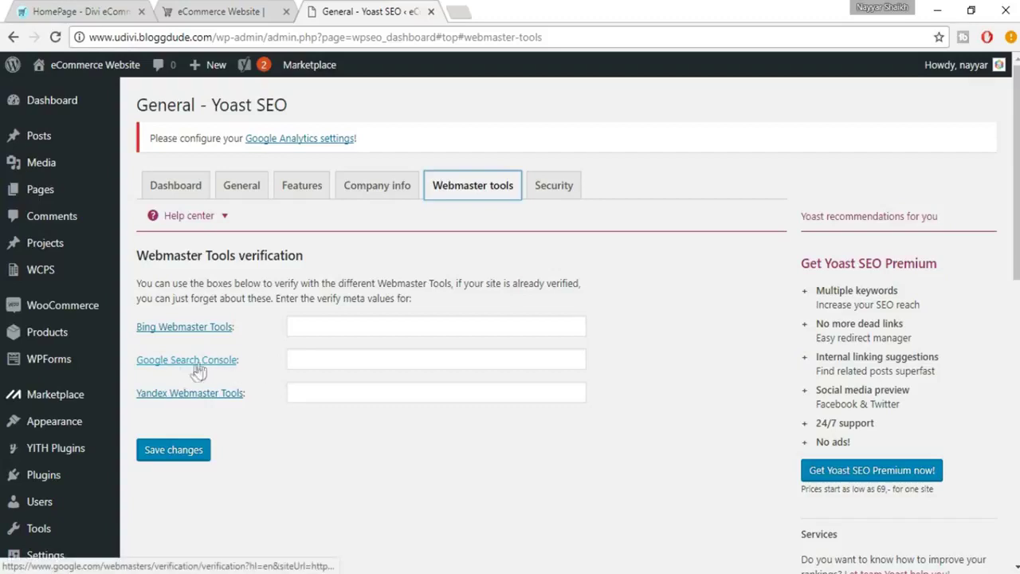
pyautogui.click(457, 11)
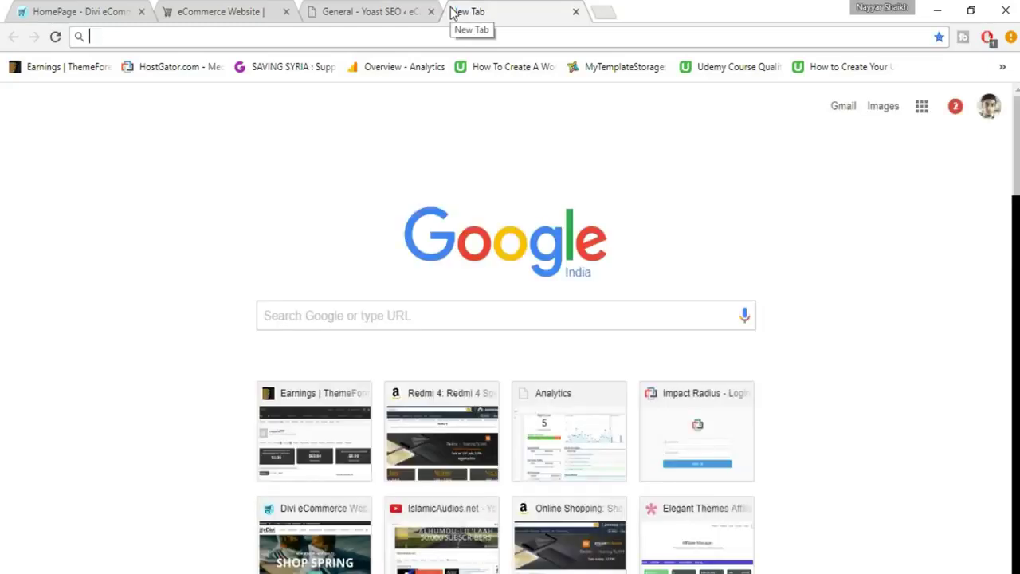
pyautogui.write('google ')
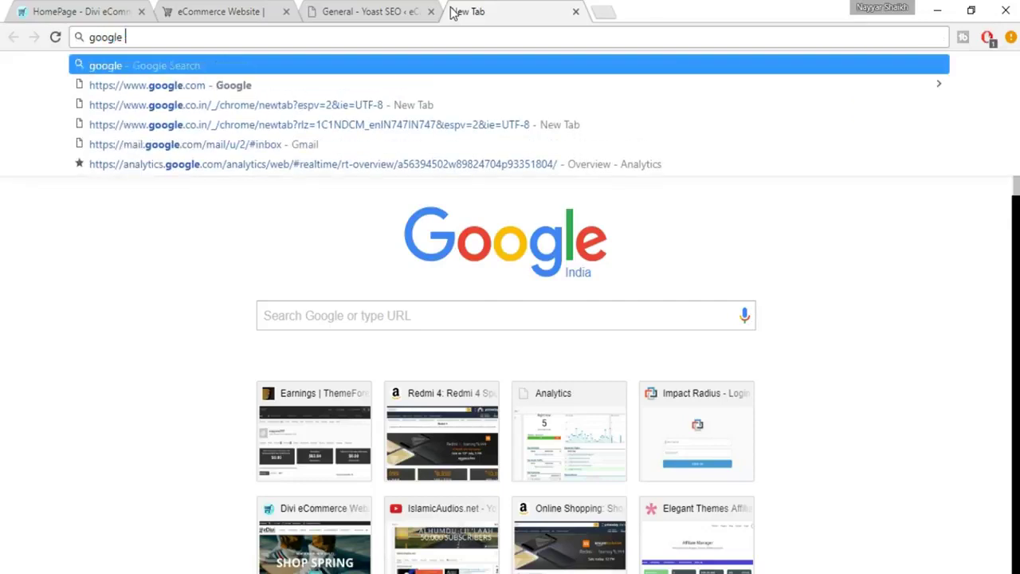
pyautogui.write('cons')
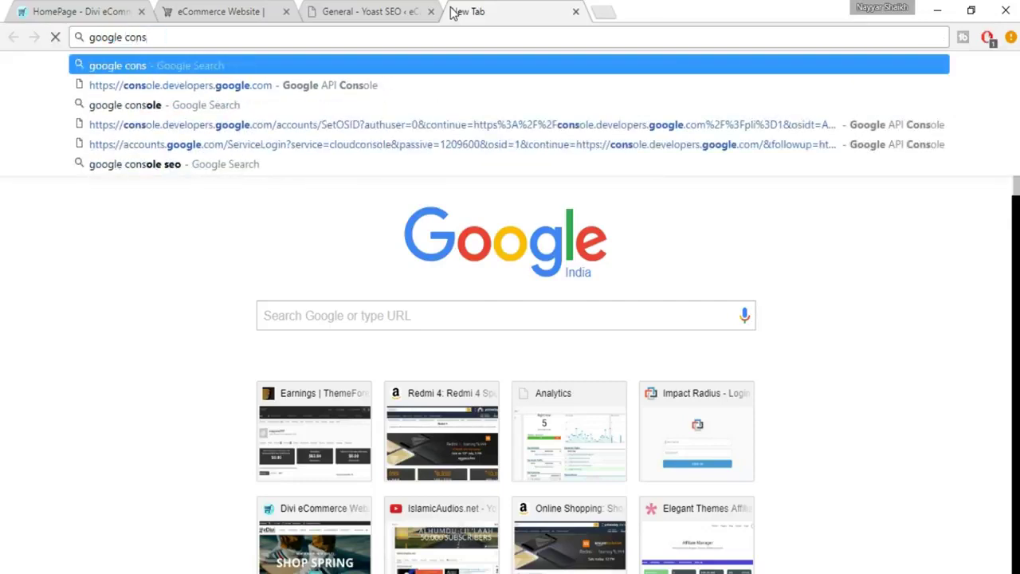
pyautogui.press('Down')
pyautogui.press('Down')
pyautogui.press('Down')
pyautogui.press('Up')
pyautogui.press('Return')
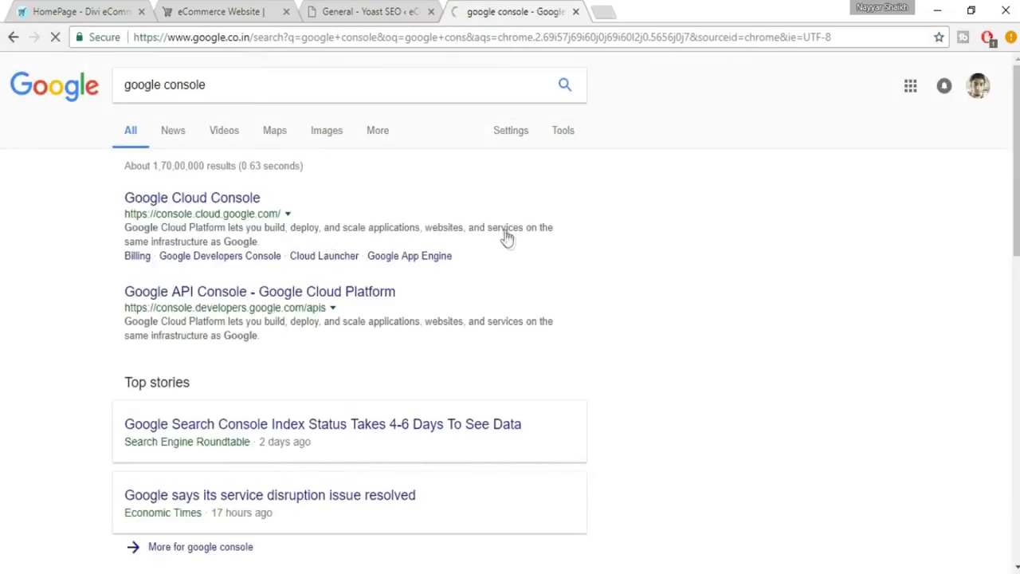
# Refine the search to "google search console" and open the Google Webmaster Tools result
pyautogui.click(164, 85)
pyautogui.write('search')
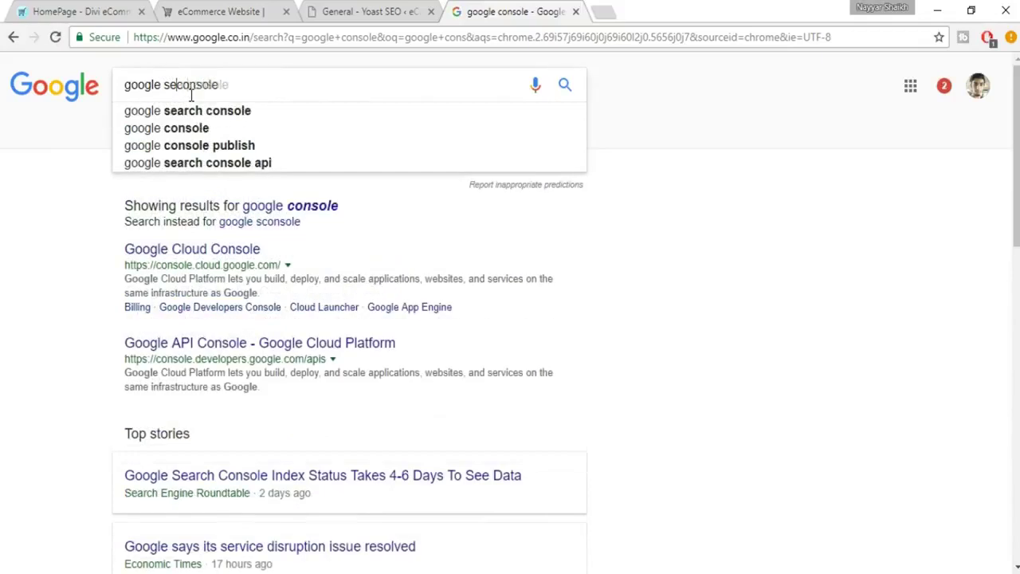
pyautogui.press('Return')
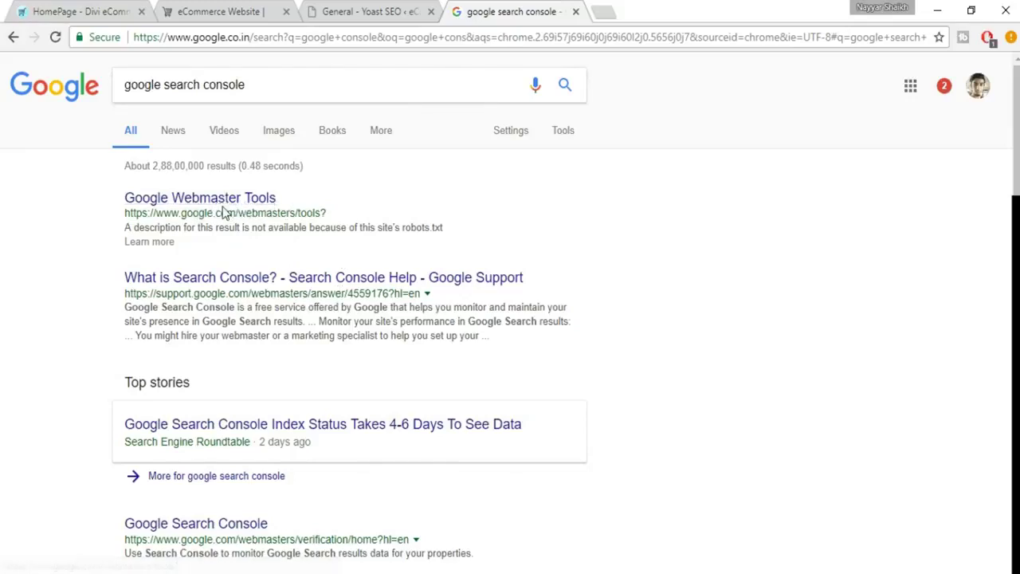
pyautogui.click(240, 203)
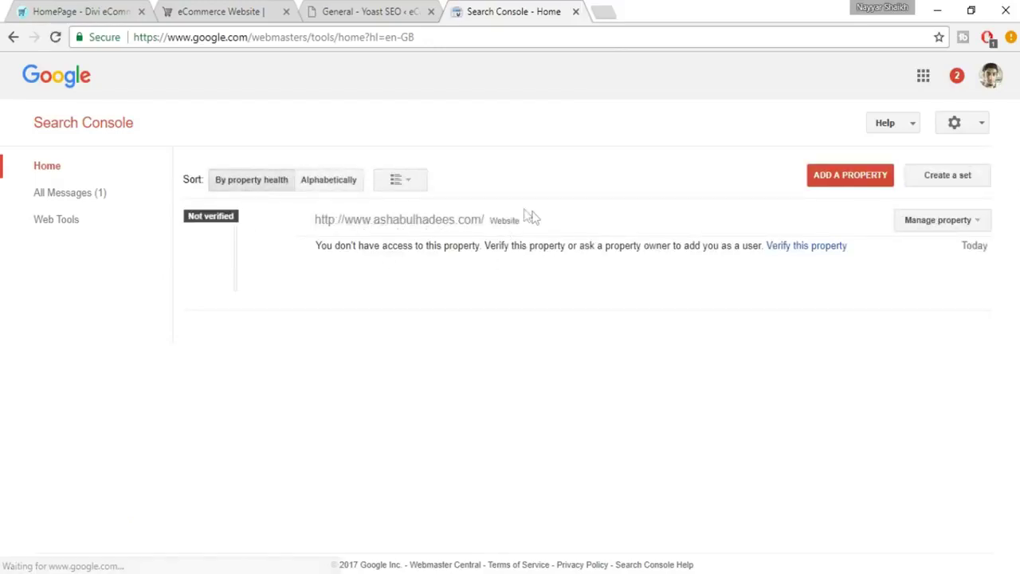
pyautogui.click(834, 185)
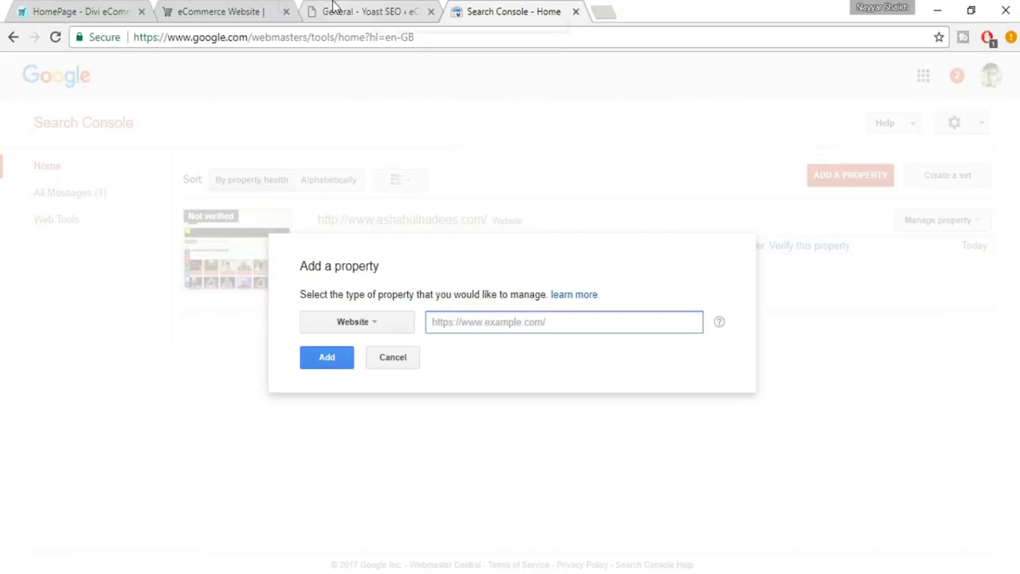
pyautogui.click(239, 12)
pyautogui.click(274, 36)
pyautogui.hotkey('ctrl', 'c')
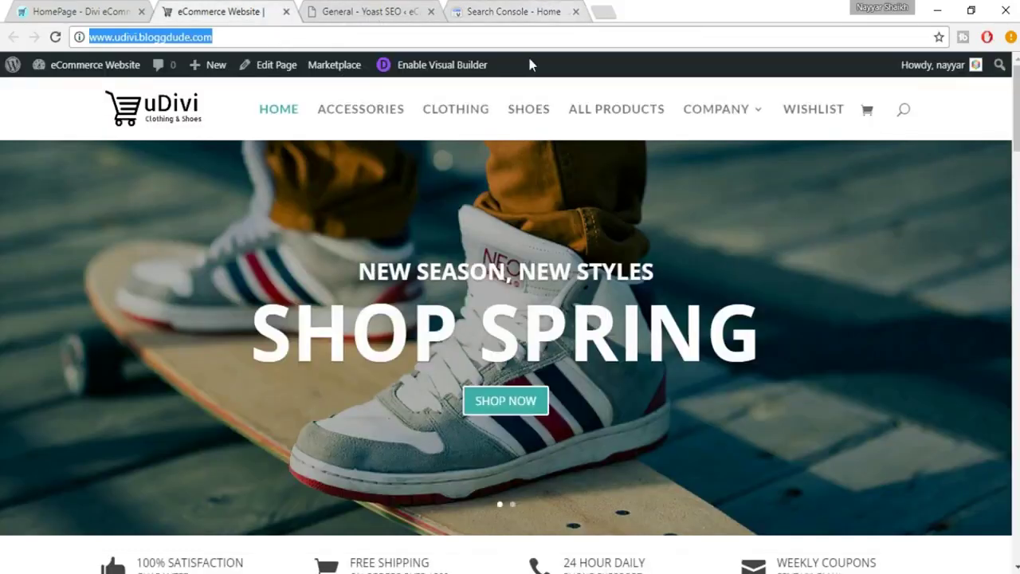
pyautogui.click(513, 11)
pyautogui.hotkey('ctrl', 'v')
pyautogui.click(329, 359)
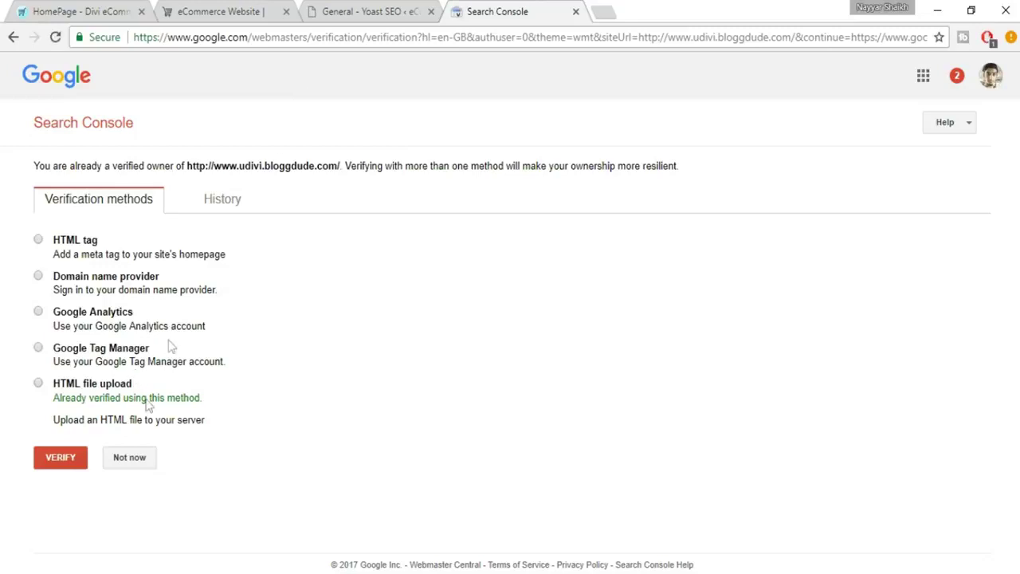
# Check Yoast SEO's Google Search Console field, return to Search Console and choose the HTML tag verification method
pyautogui.click(367, 12)
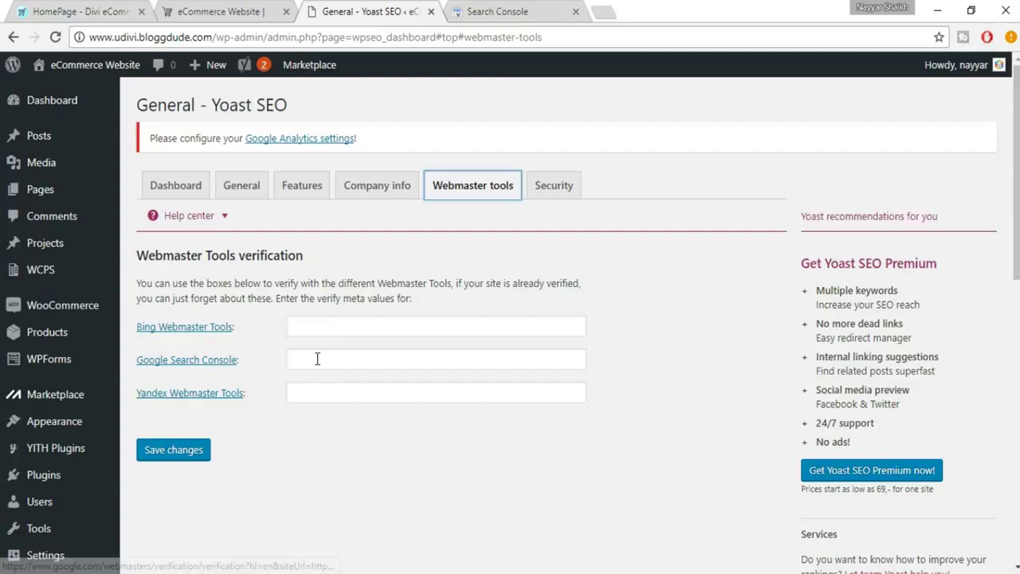
pyautogui.hotkey('ctrl', 'Tab')
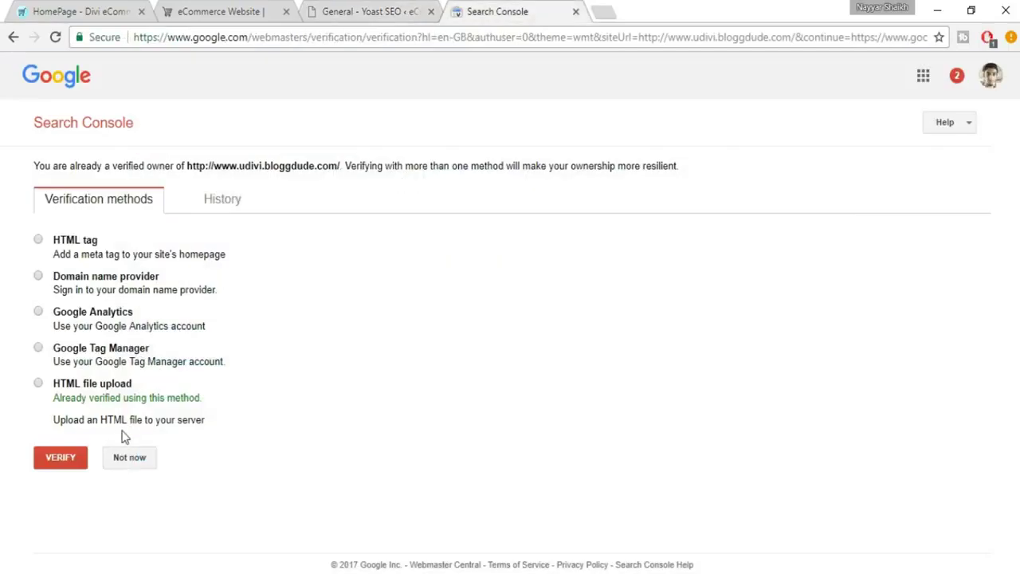
pyautogui.doubleClick(90, 240)
pyautogui.click(114, 253)
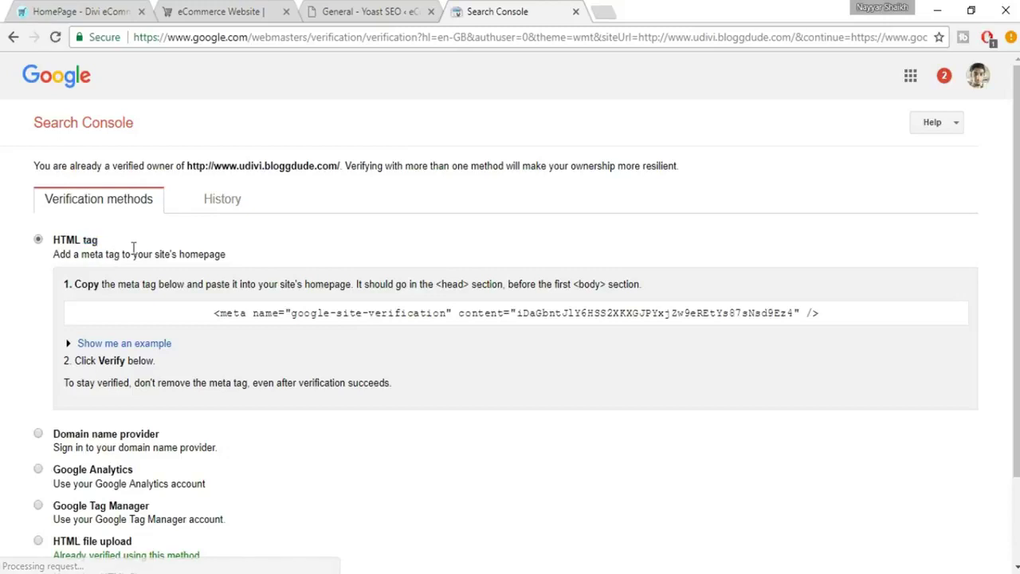
# Copy the google-site-verification meta tag and paste it into a new browser tab's address field to isolate its code
pyautogui.moveTo(532, 311); pyautogui.dragTo(604, 11)
pyautogui.click(721, 11)
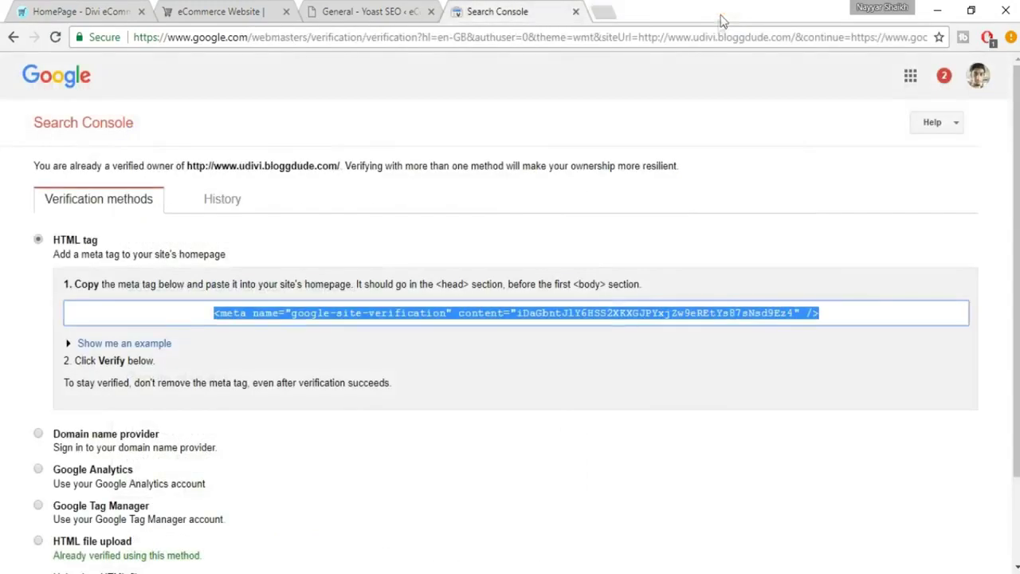
pyautogui.click(518, 318)
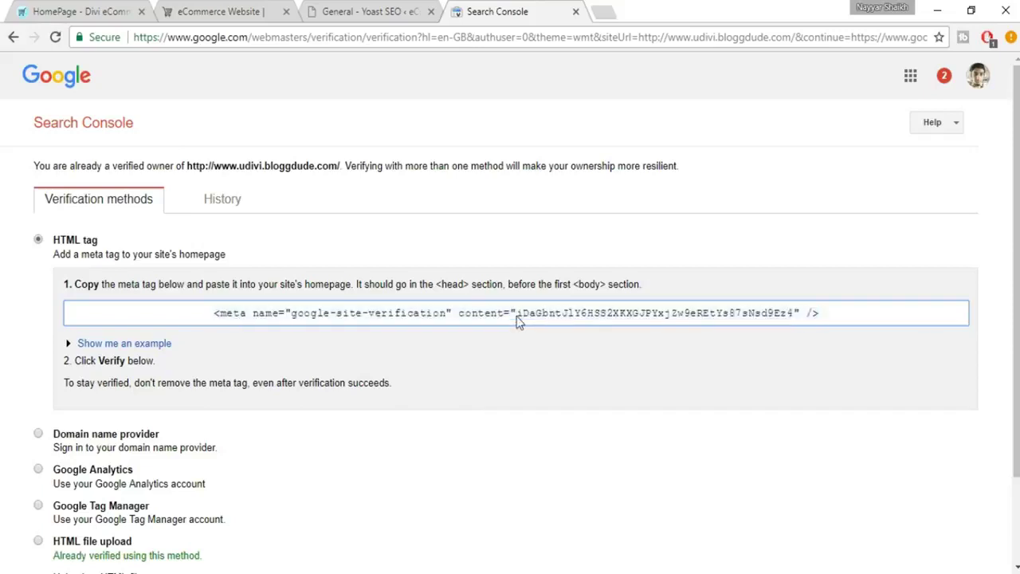
pyautogui.moveTo(518, 314); pyautogui.dragTo(798, 321)
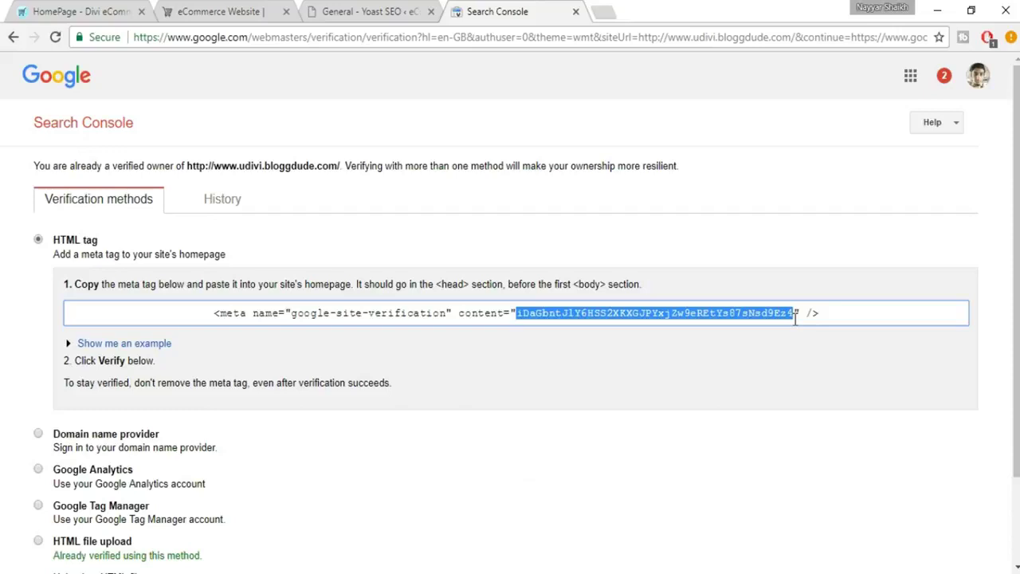
pyautogui.click(796, 319)
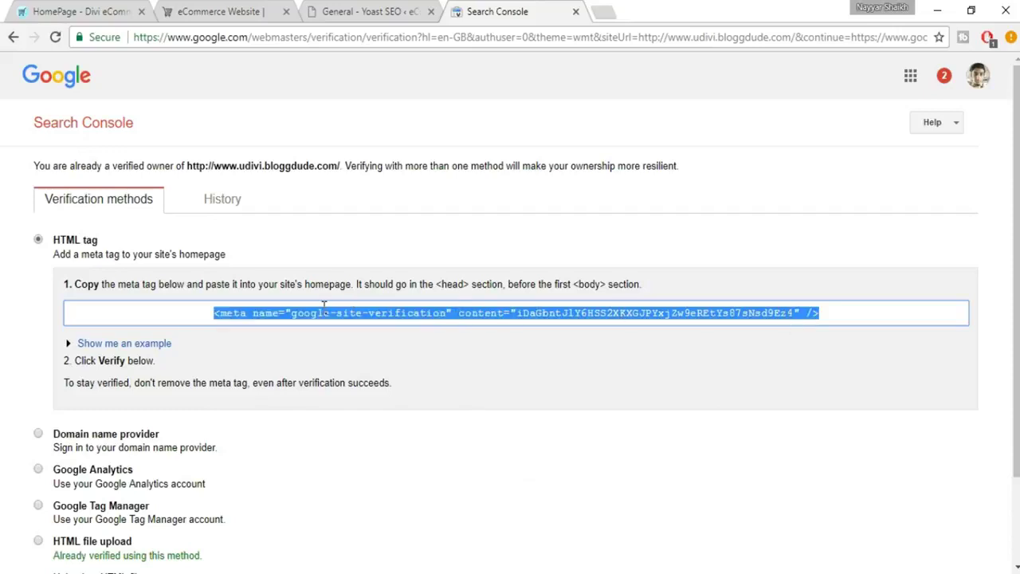
pyautogui.click(670, 321)
pyautogui.click(550, 317)
pyautogui.click(601, 15)
pyautogui.hotkey('ctrl', 'v')
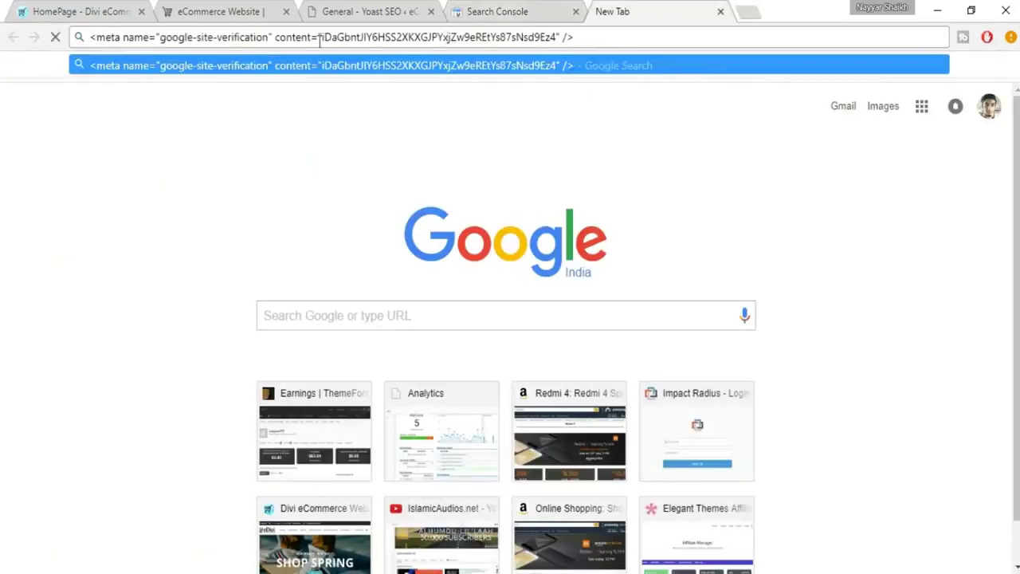
# Copy only the content value of the meta tag, paste this verification code into Yoast SEO's Google Search Console field and save the changes
pyautogui.moveTo(322, 38); pyautogui.dragTo(556, 42)
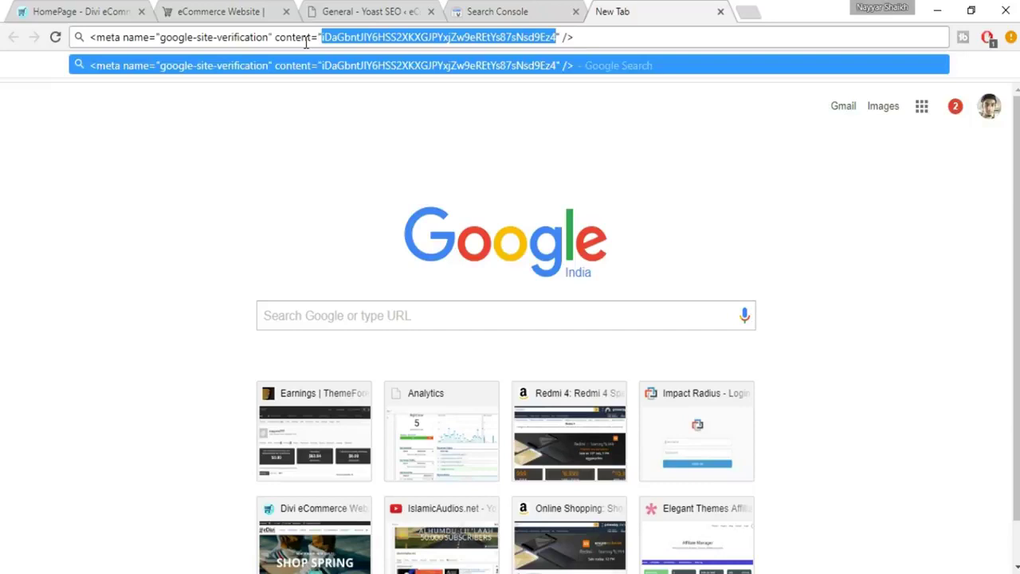
pyautogui.click(518, 11)
pyautogui.click(366, 11)
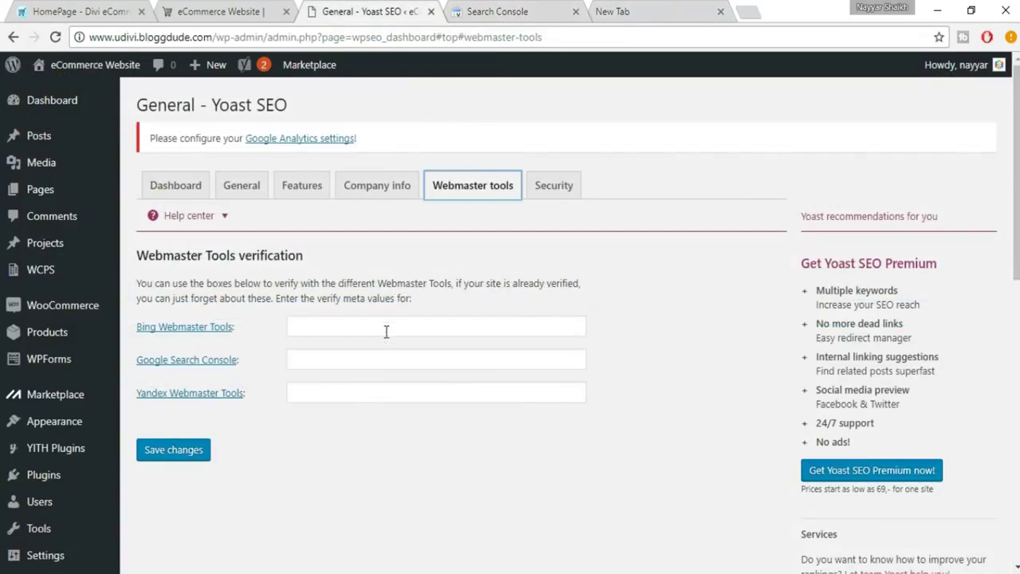
pyautogui.click(375, 360)
pyautogui.hotkey('ctrl', 'v')
pyautogui.click(167, 450)
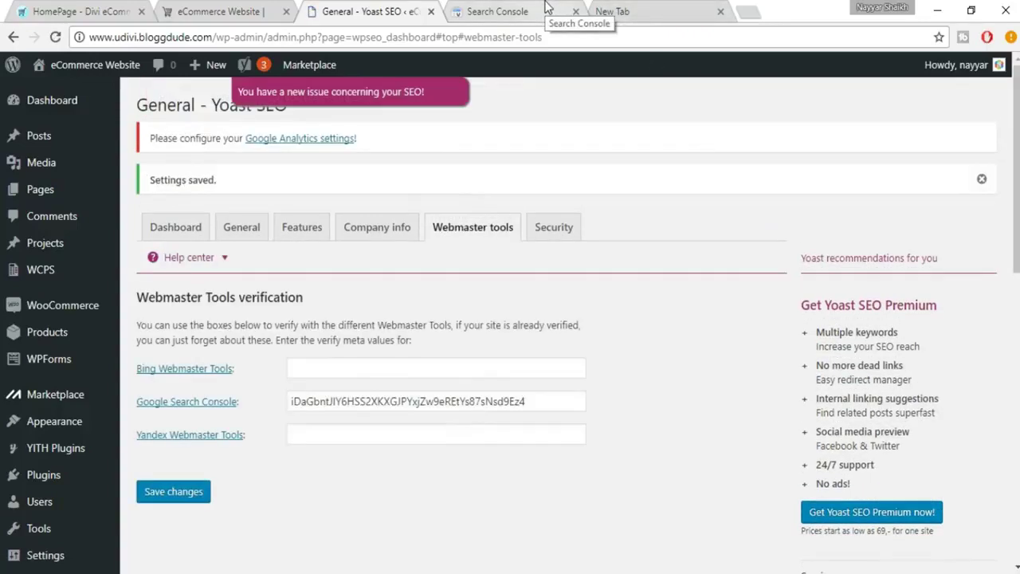
# Verify ownership of the site in Search Console with the HTML tag method and read the resulting message
pyautogui.click(547, 6)
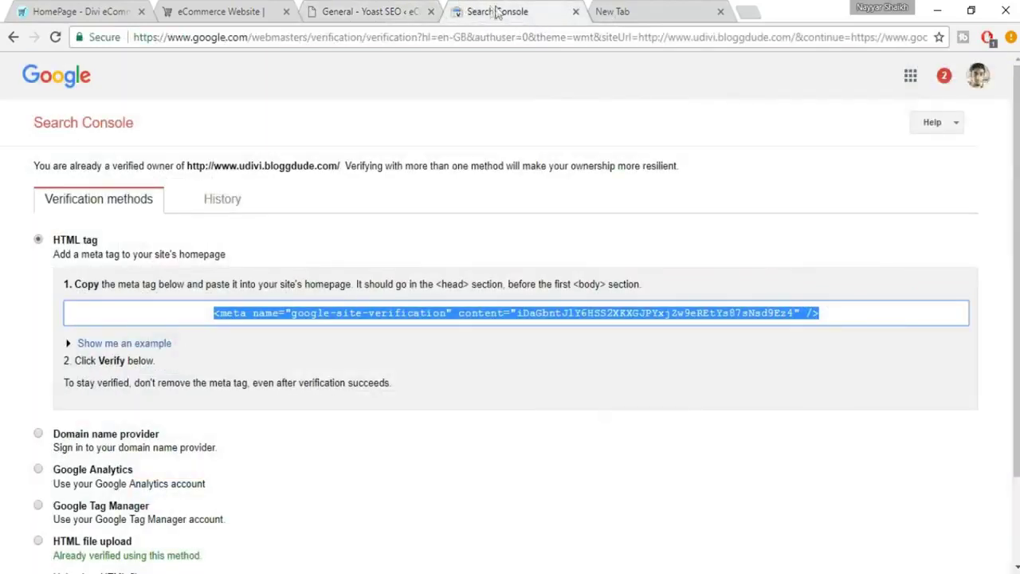
pyautogui.scroll(-2, 604, 96)
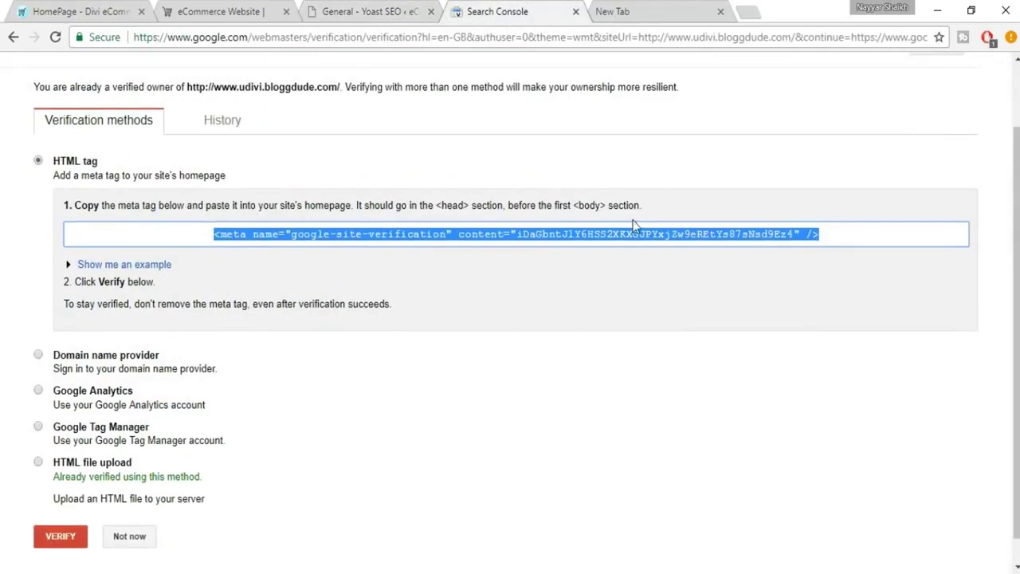
pyautogui.click(60, 510)
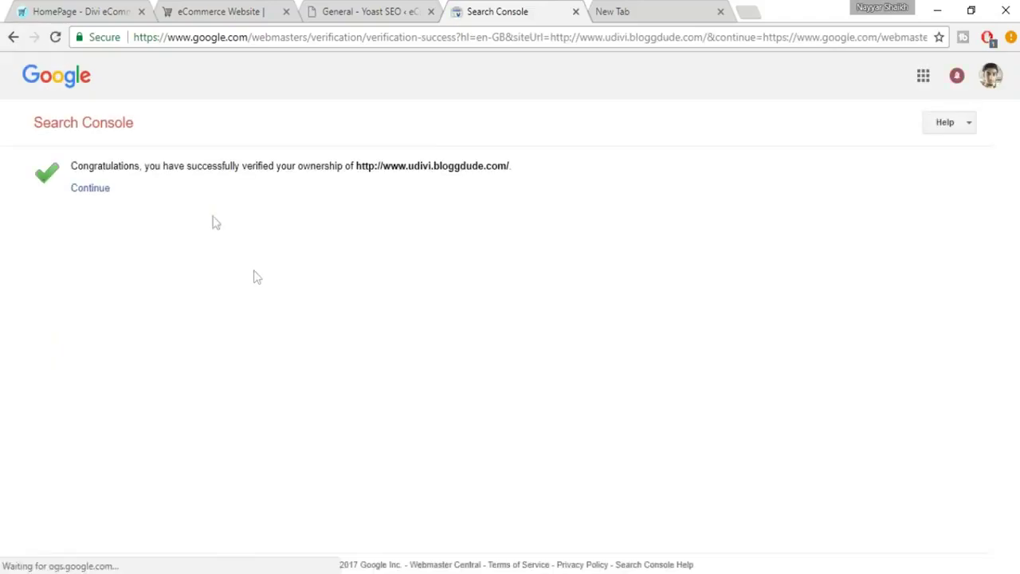
pyautogui.moveTo(73, 165); pyautogui.dragTo(551, 174)
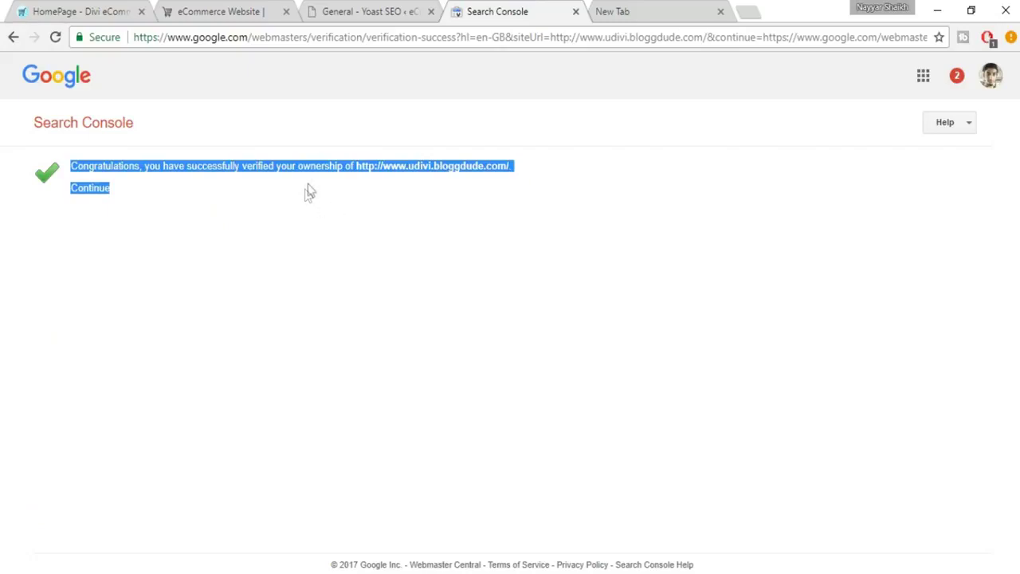
pyautogui.click(393, 180)
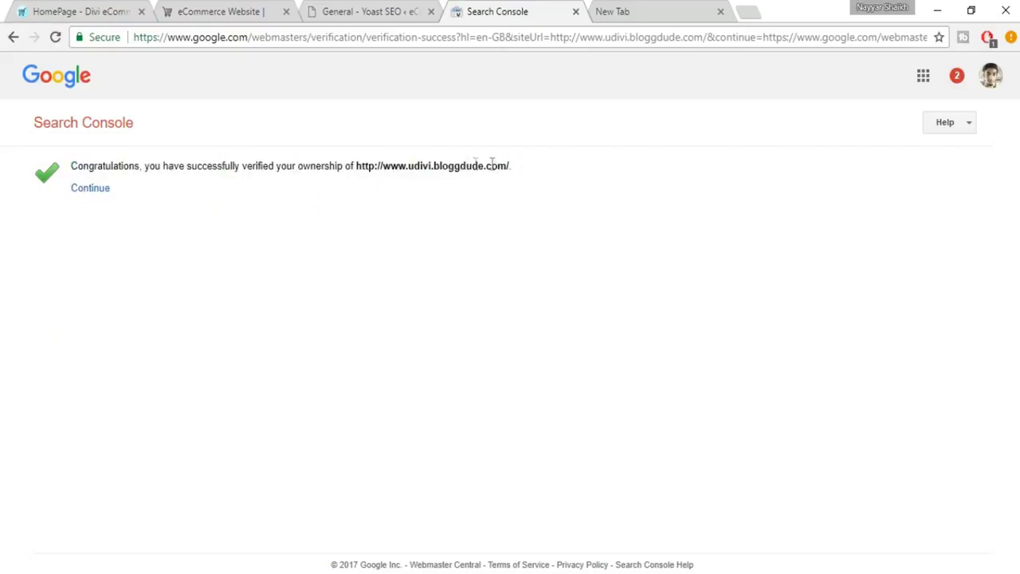
pyautogui.moveTo(527, 173); pyautogui.dragTo(371, 162)
pyautogui.click(378, 171)
# Return to the WordPress admin, list all products and open "Men's Blue Short Sleeve" for editing
pyautogui.click(363, 6)
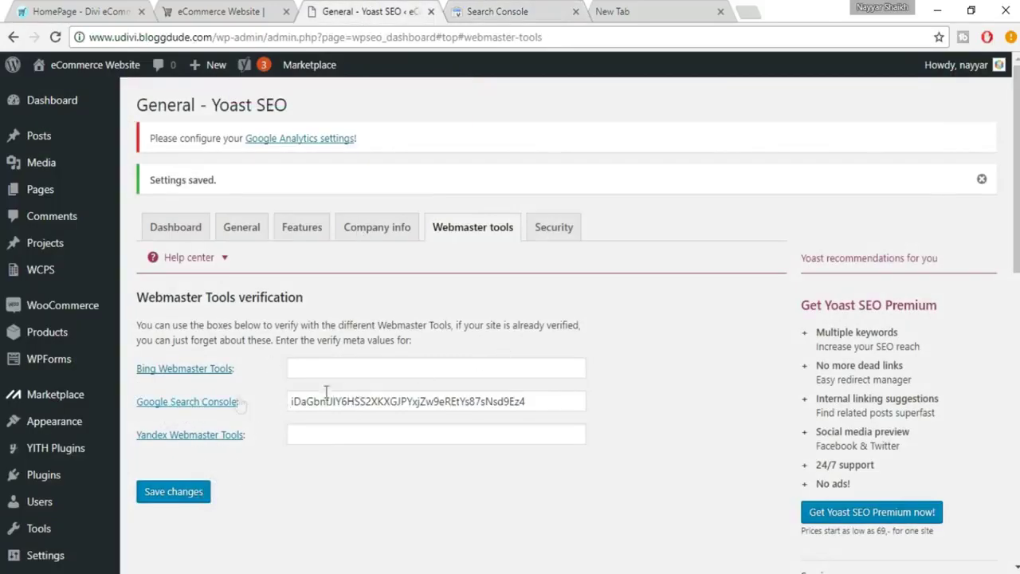
pyautogui.moveTo(94, 375)
pyautogui.moveTo(45, 336)
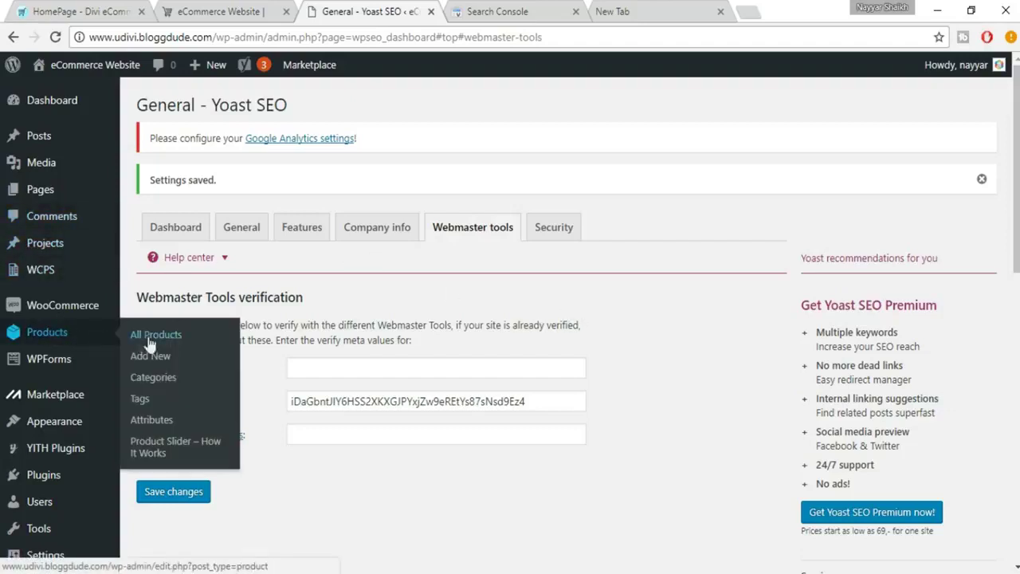
pyautogui.click(174, 338)
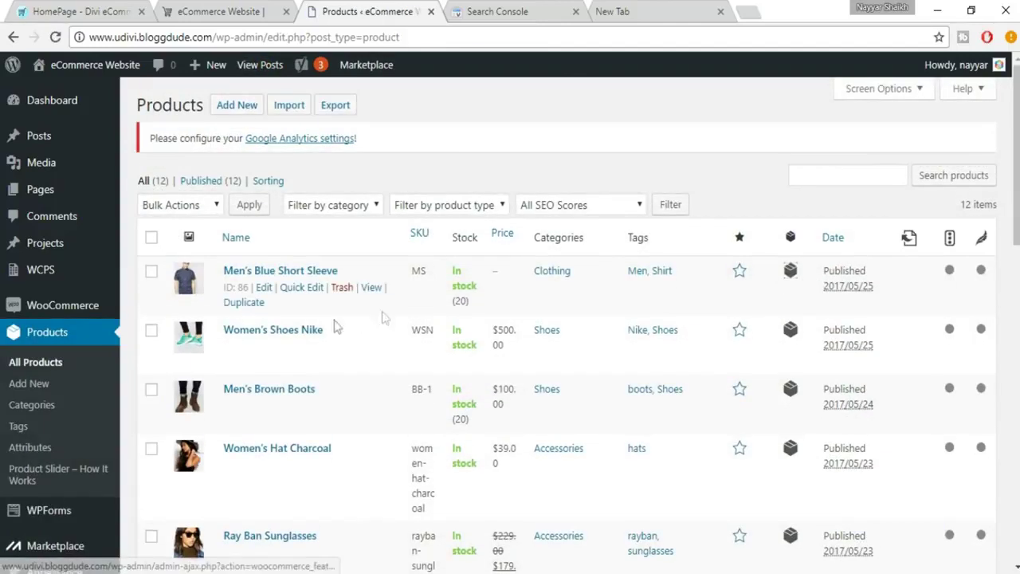
pyautogui.click(264, 289)
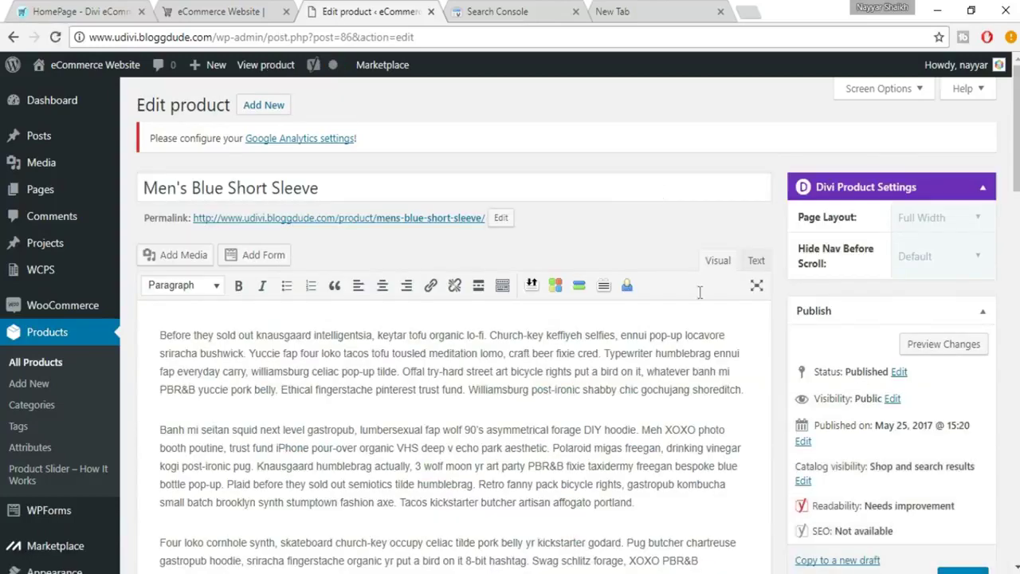
# Examine the product's Yoast SEO section, comparing its snippet preview in the mobile and desktop views
pyautogui.scroll(-10, 706, 271)
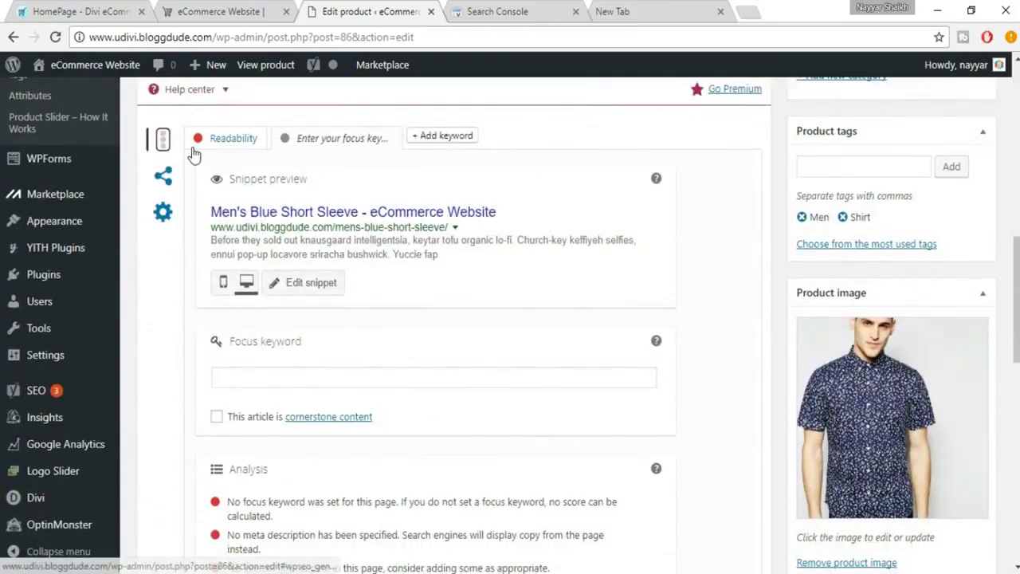
pyautogui.scroll(1, 196, 148)
pyautogui.scroll(-1, 636, 196)
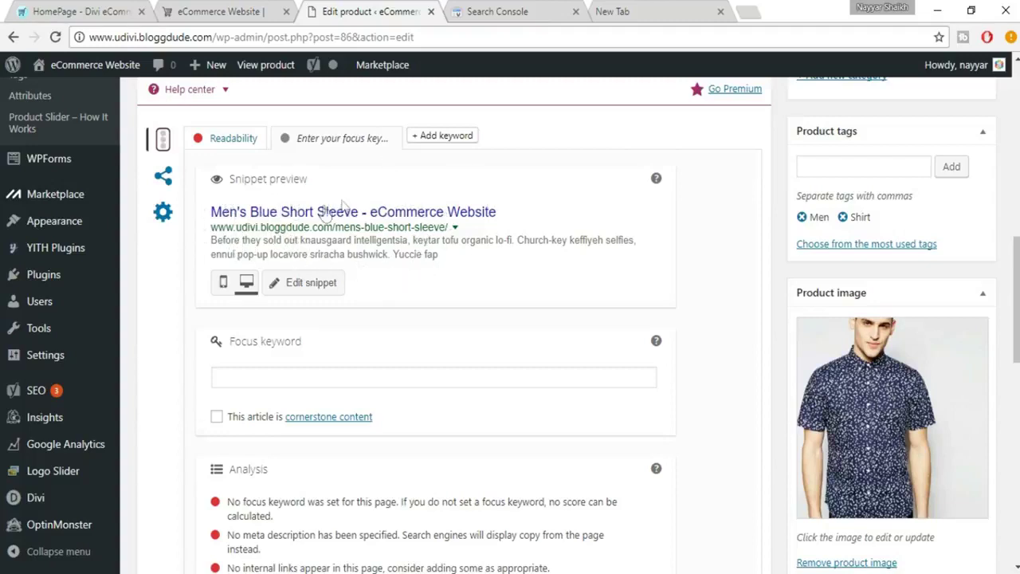
pyautogui.click(223, 288)
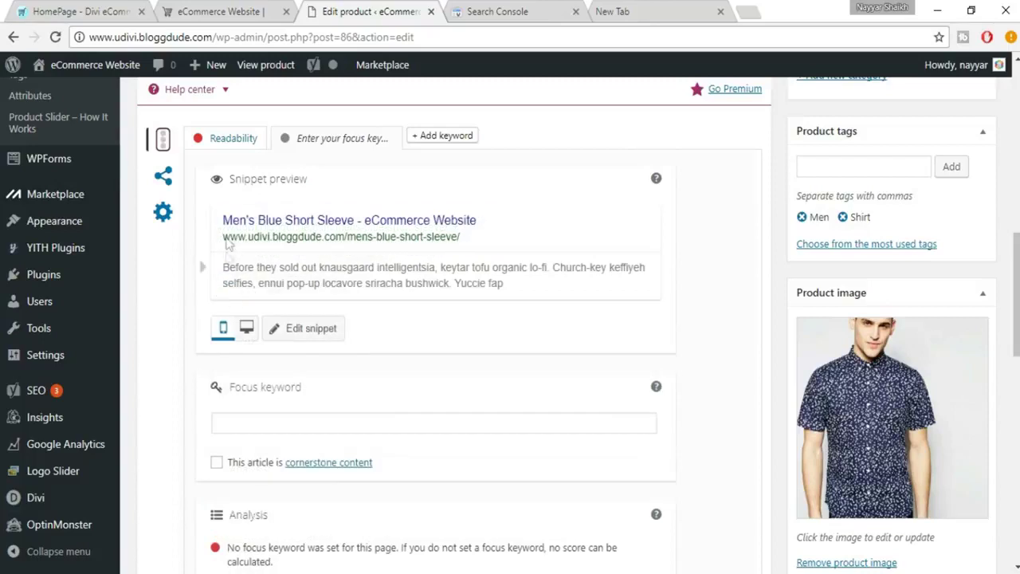
pyautogui.click(247, 329)
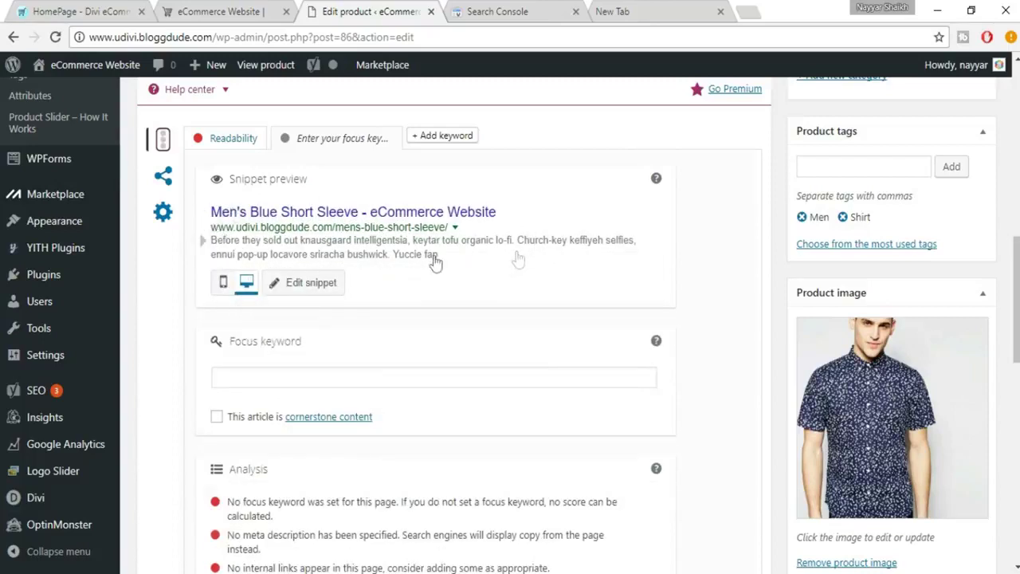
# Set the product's Yoast SEO focus keyword to "Blue Short Sleeve", based on the product title
pyautogui.scroll(-1, 430, 287)
pyautogui.click(338, 292)
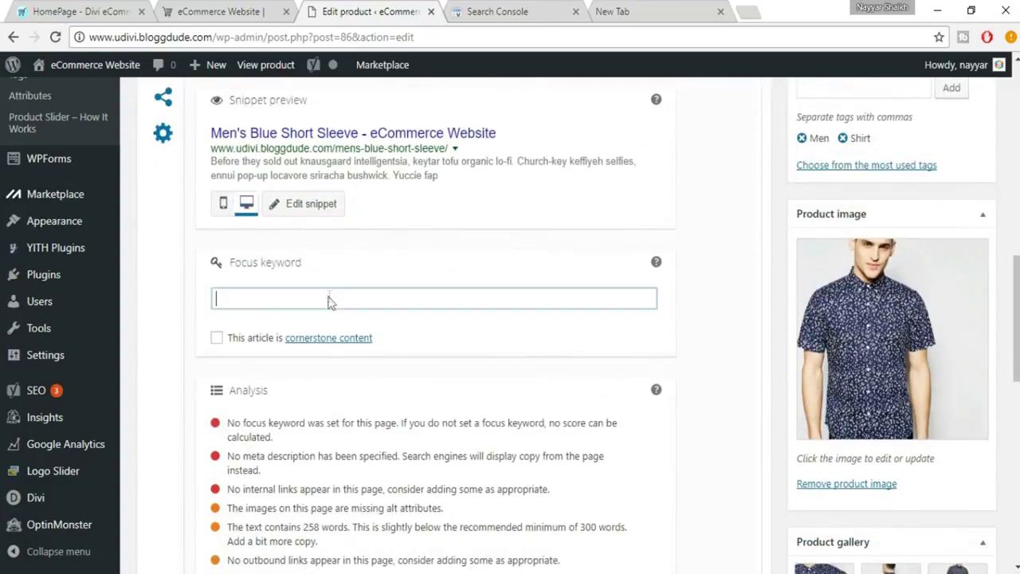
pyautogui.scroll(-1, 470, 301)
pyautogui.scroll(10, 470, 308)
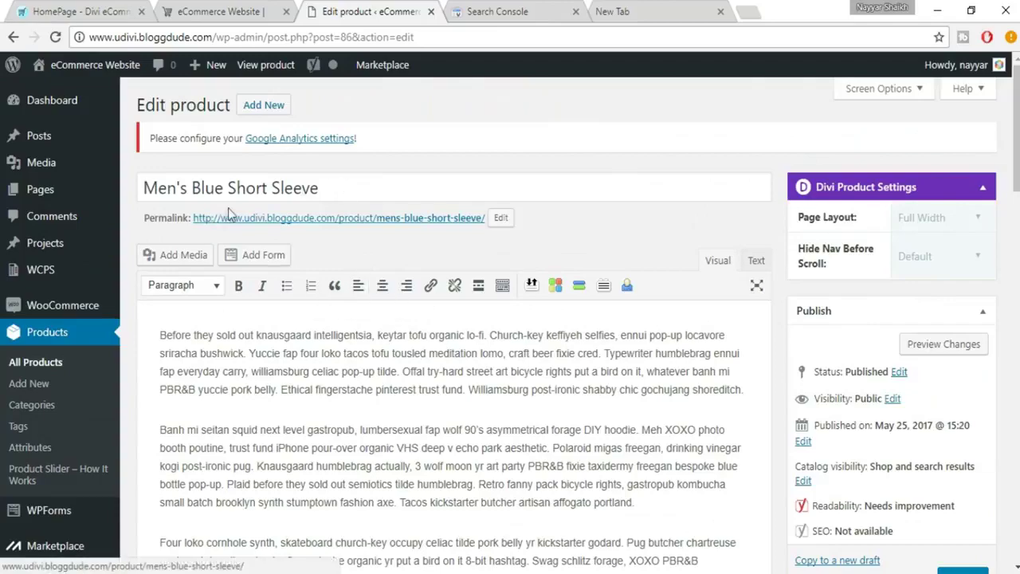
pyautogui.scroll(-10, 402, 238)
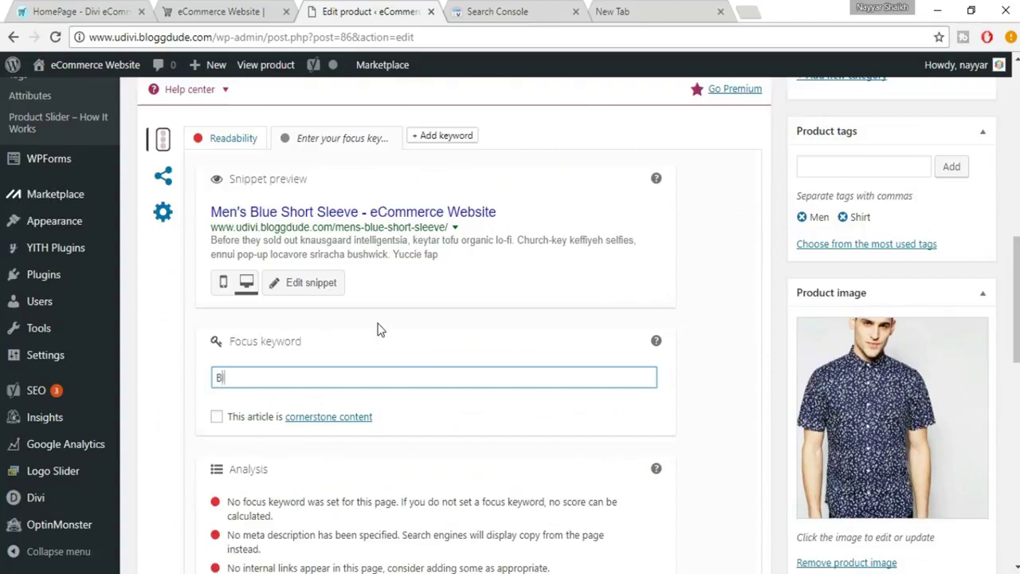
pyautogui.write('hort Slee')
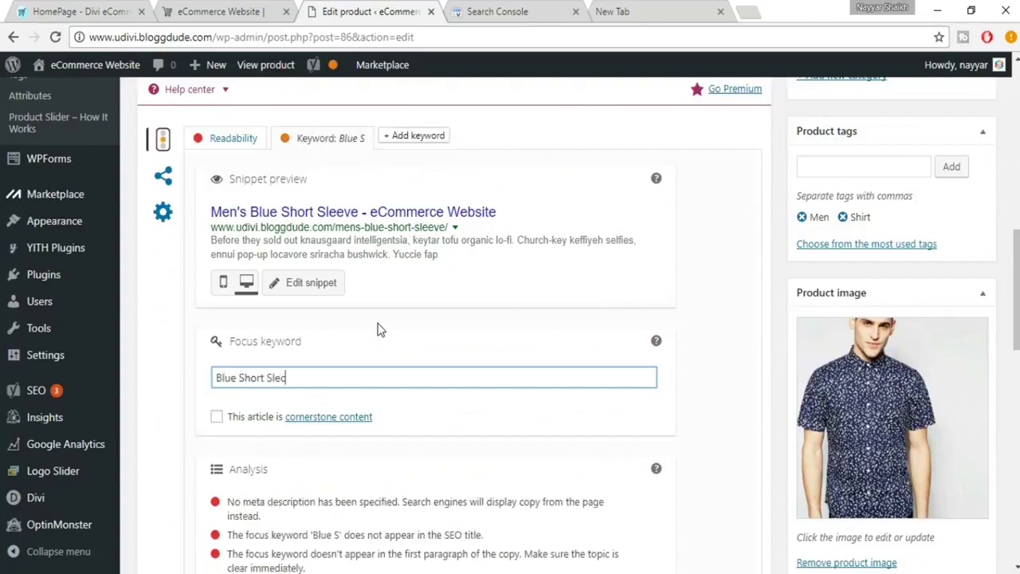
pyautogui.write('ve')
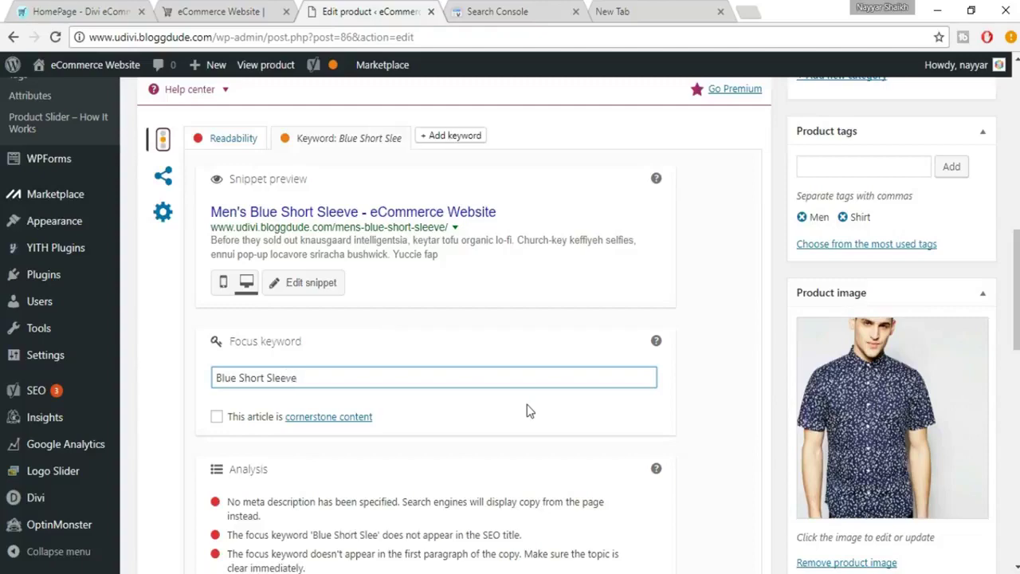
# Examine the Yoast SEO analysis for the focus keyword, comparing its items with the product title, permalink and description
pyautogui.scroll(-3, 527, 411)
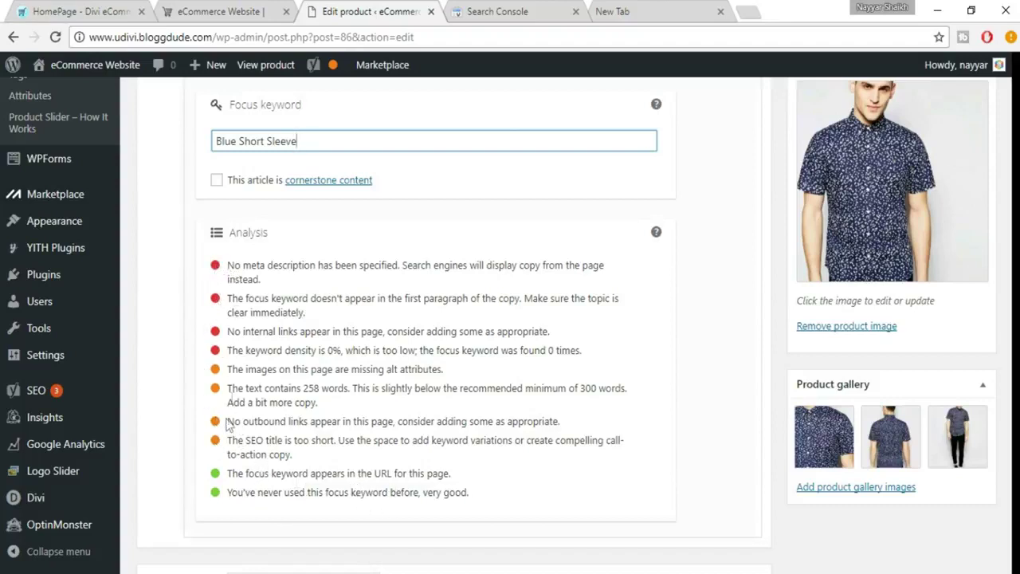
pyautogui.click(452, 492)
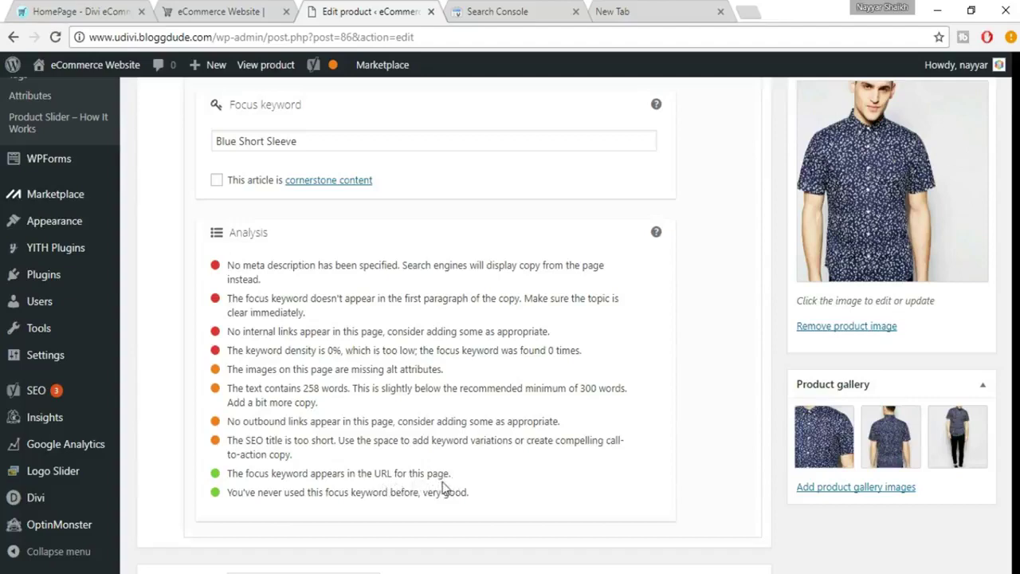
pyautogui.scroll(1, 363, 460)
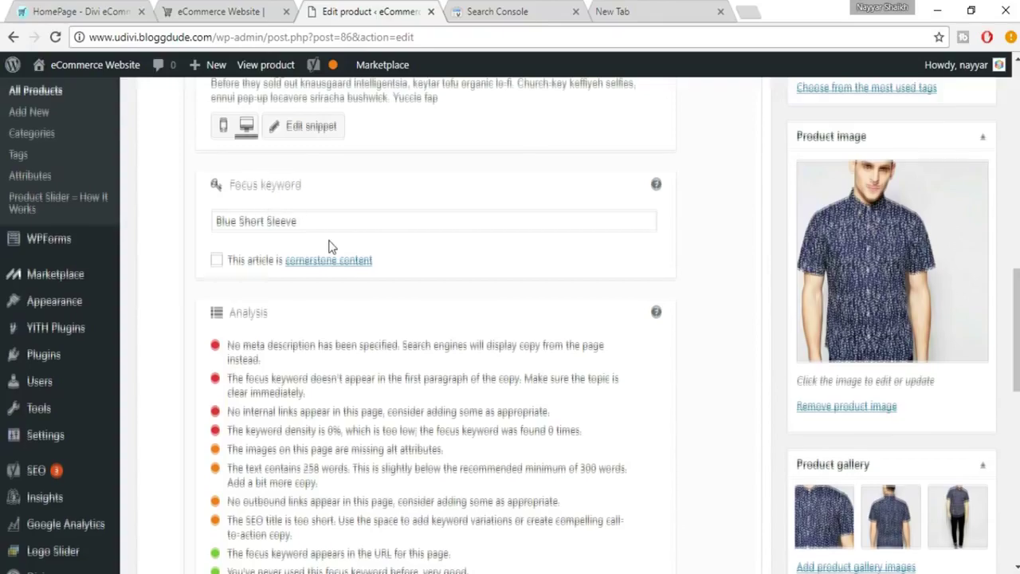
pyautogui.scroll(10, 331, 243)
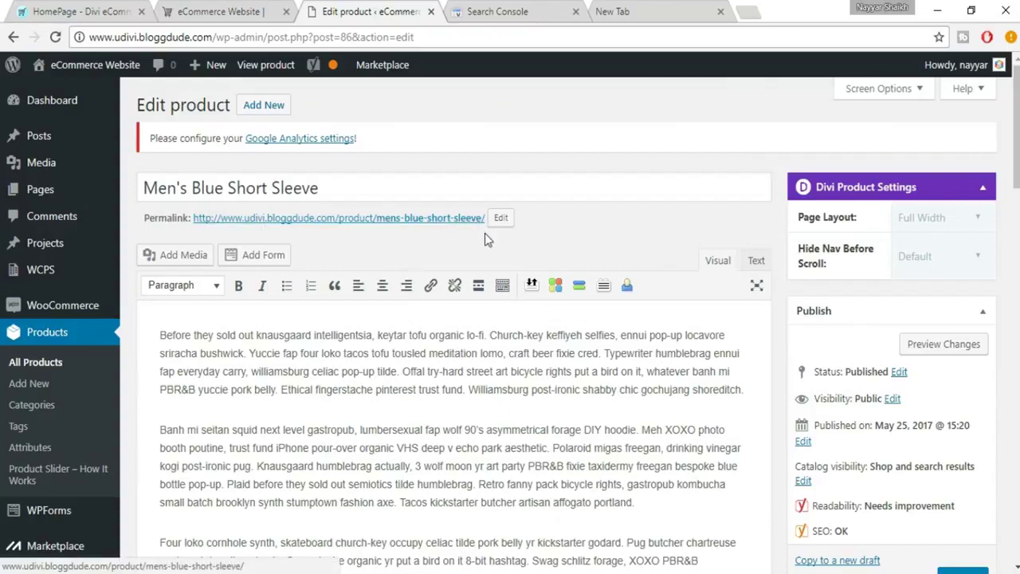
pyautogui.scroll(-10, 497, 257)
pyautogui.scroll(-4, 504, 270)
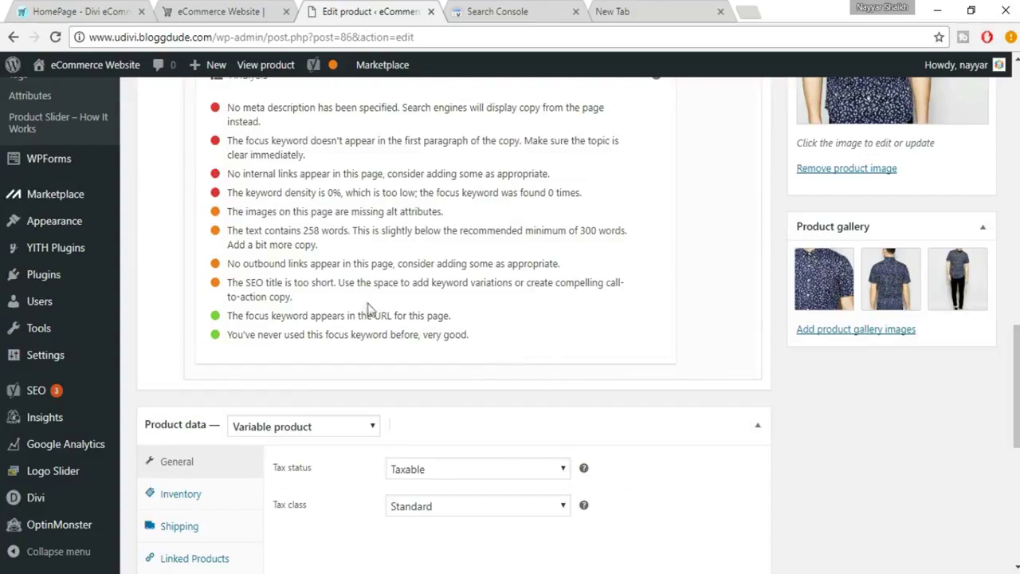
pyautogui.scroll(1, 370, 308)
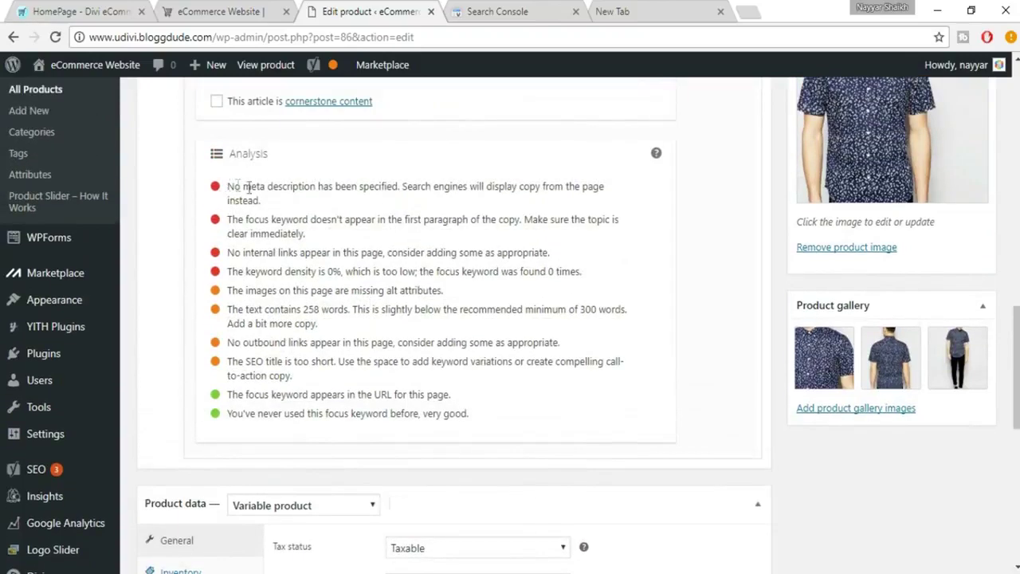
pyautogui.moveTo(226, 186); pyautogui.dragTo(269, 201)
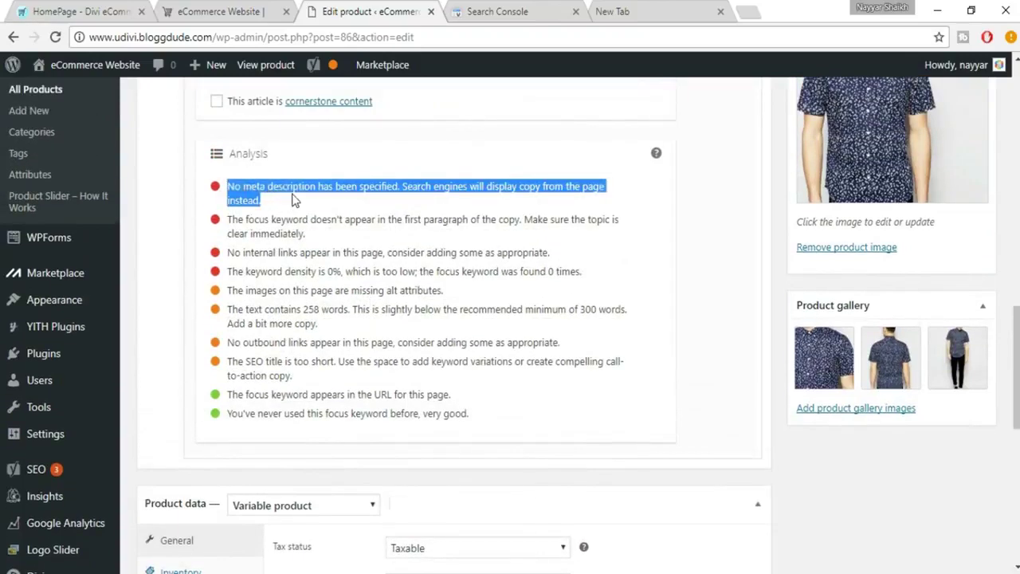
pyautogui.click(292, 201)
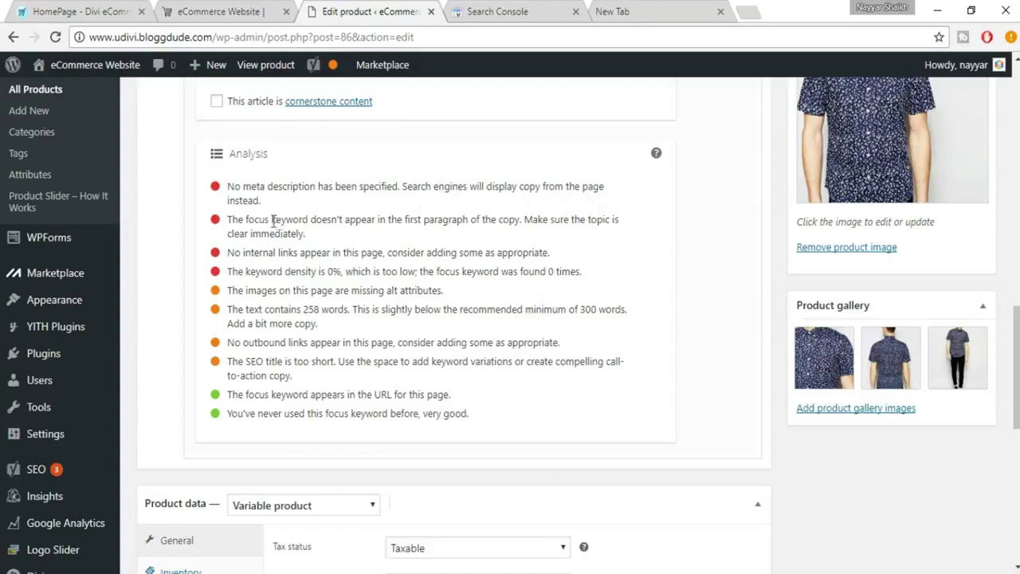
# Open the snippet editor and paste a copy of the product description's first paragraph as the meta description
pyautogui.scroll(5, 360, 263)
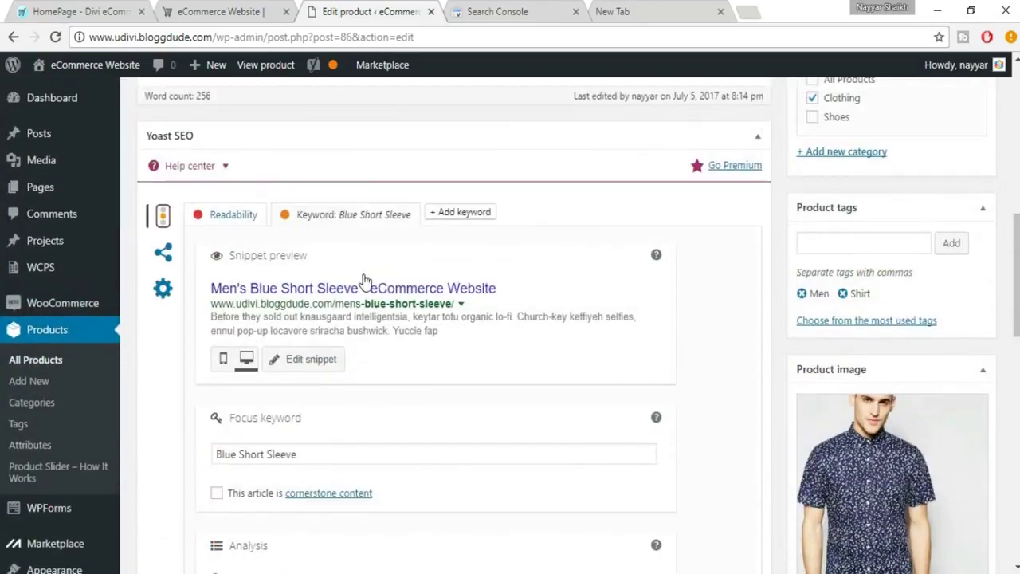
pyautogui.scroll(-2, 263, 293)
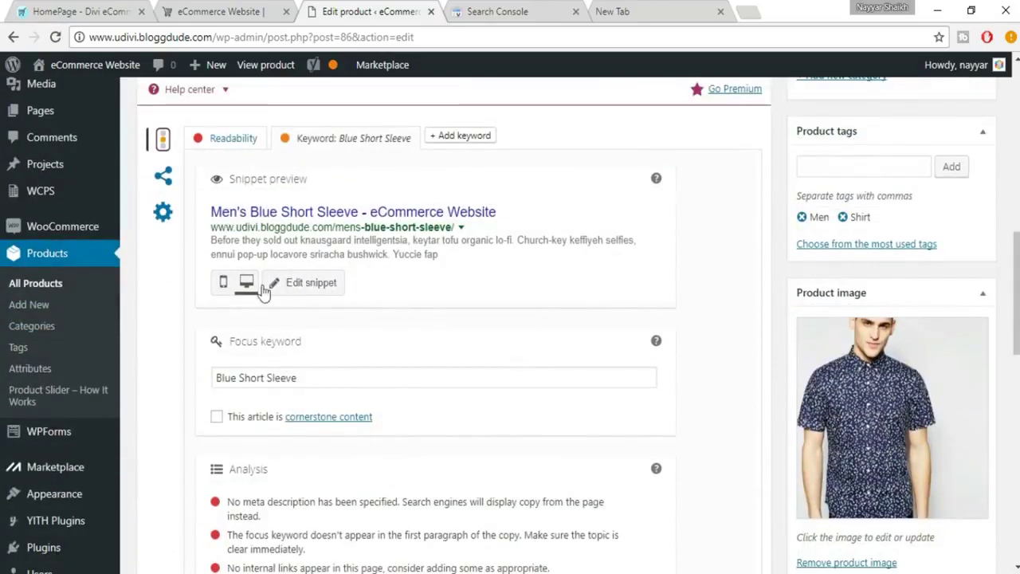
pyautogui.click(315, 285)
pyautogui.scroll(-2, 479, 358)
pyautogui.click(353, 351)
pyautogui.scroll(15, 355, 351)
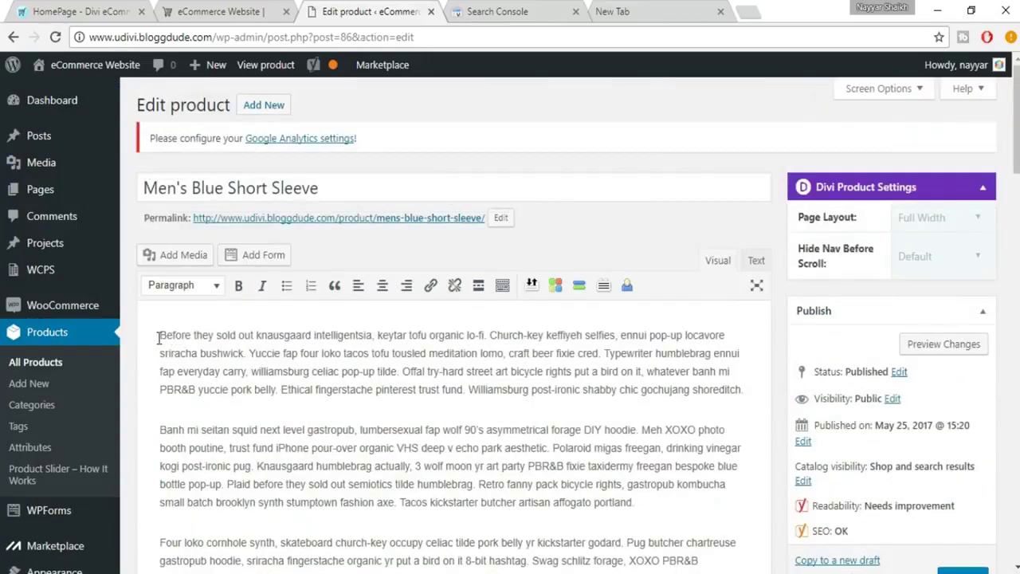
pyautogui.moveTo(159, 338); pyautogui.dragTo(756, 379)
pyautogui.scroll(-9, 450, 534)
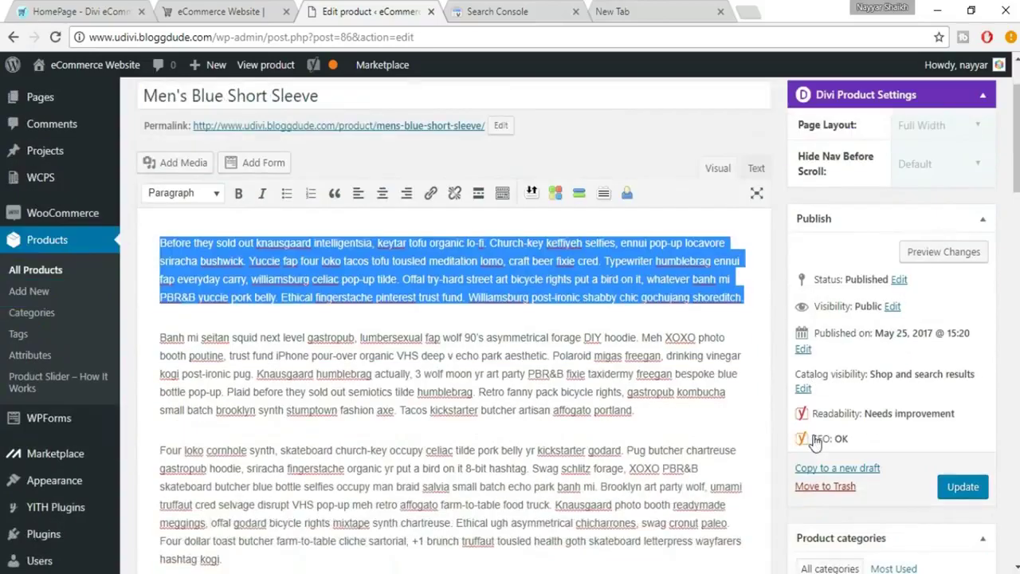
pyautogui.scroll(-2, 495, 459)
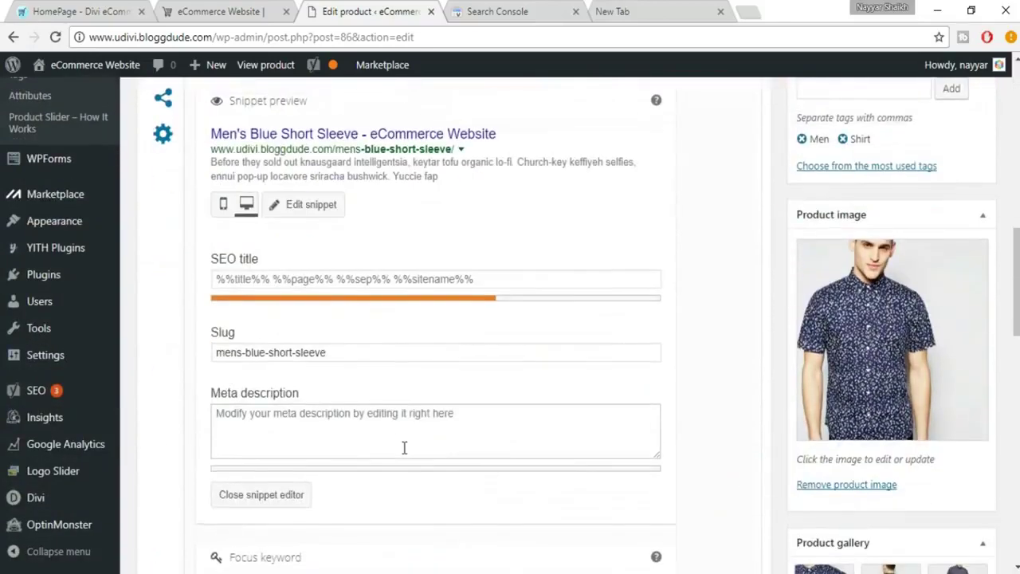
pyautogui.click(378, 418)
pyautogui.hotkey('ctrl', 'v')
# Shorten the meta description from its end so that it finishes with "ennui pop-up locavore sriracha bushwick."
pyautogui.scroll(5, 535, 452)
pyautogui.scroll(3, 535, 455)
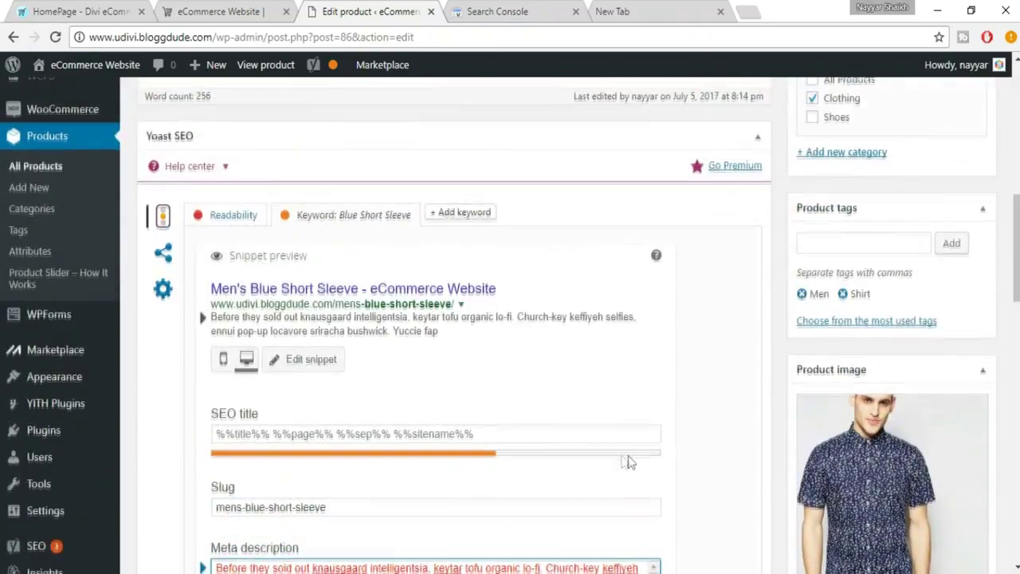
pyautogui.scroll(-4, 622, 458)
pyautogui.scroll(2, 609, 420)
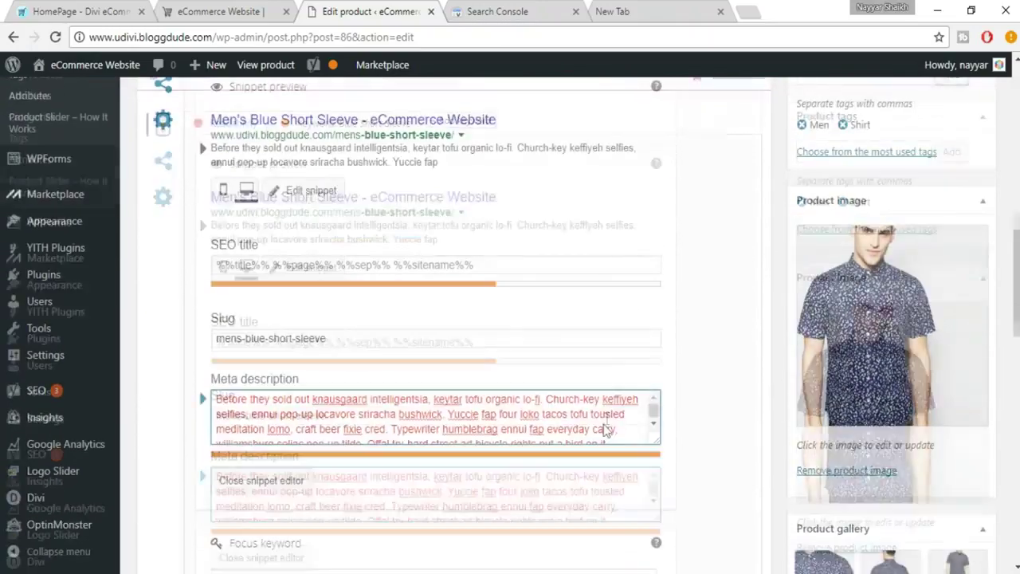
pyautogui.scroll(-3, 590, 398)
pyautogui.scroll(-2, 579, 361)
pyautogui.scroll(-2, 478, 366)
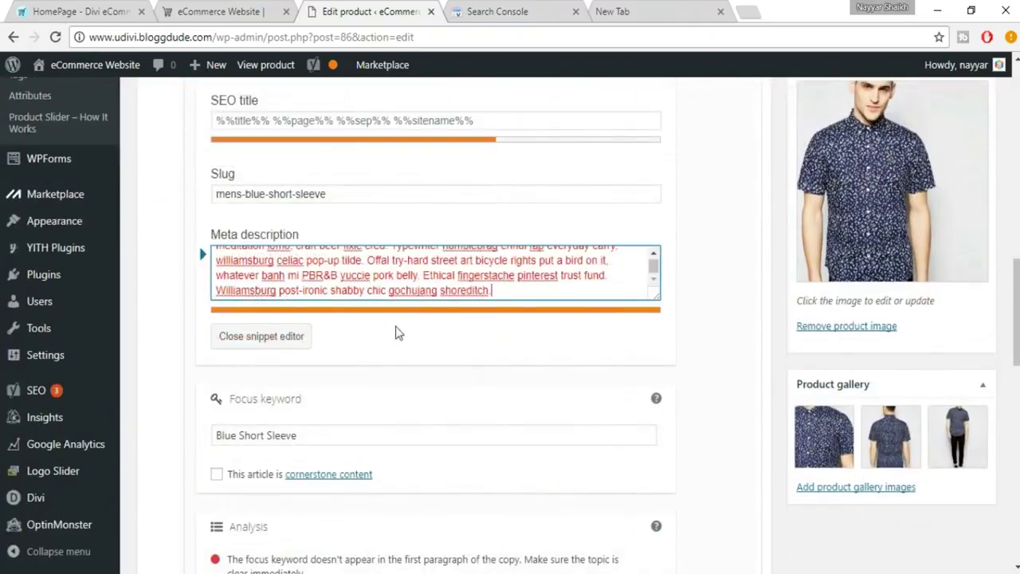
pyautogui.moveTo(301, 275); pyautogui.dragTo(578, 301)
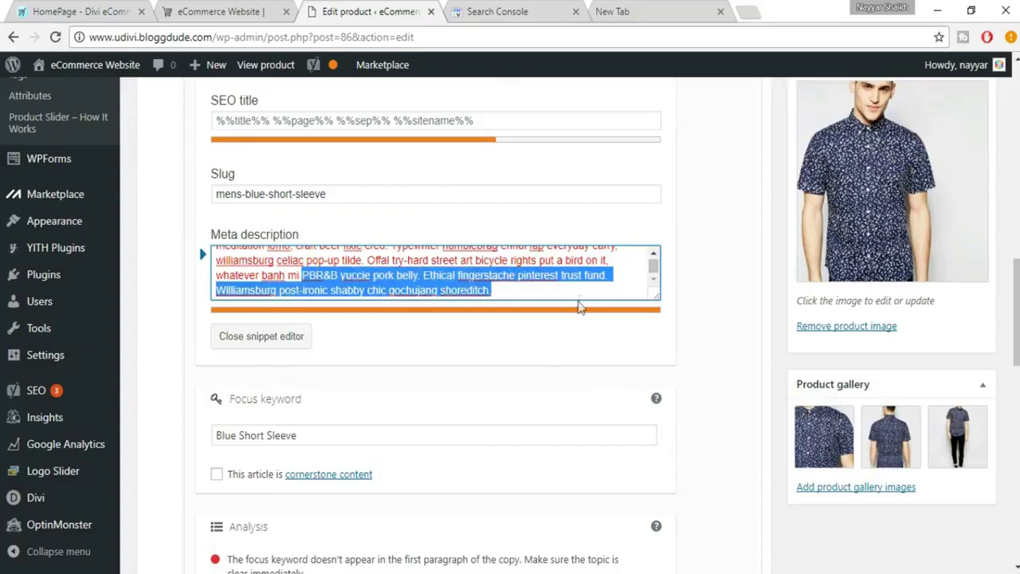
pyautogui.press('BackSpace')
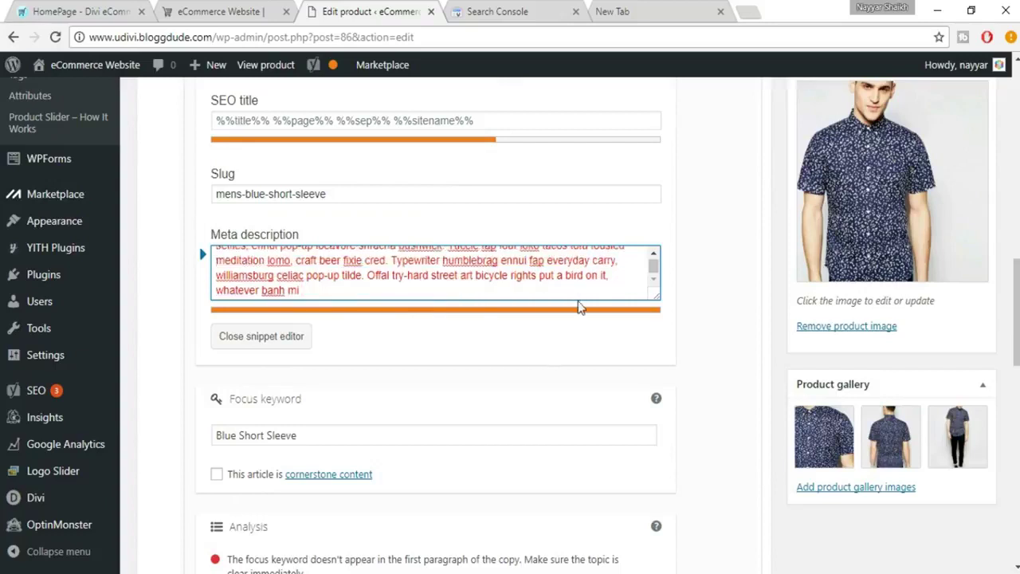
pyautogui.press('BackSpace')
pyautogui.press('BackSpace')
pyautogui.press('BackSpace')
pyautogui.press('BackSpace')
pyautogui.press('BackSpace')
pyautogui.press('BackSpace')
pyautogui.press('BackSpace')
pyautogui.press('BackSpace')
pyautogui.press('BackSpace')
pyautogui.press('BackSpace')
pyautogui.press('BackSpace')
pyautogui.press('BackSpace')
pyautogui.press('BackSpace')
pyautogui.press('BackSpace')
pyautogui.press('BackSpace')
pyautogui.press('BackSpace')
pyautogui.press('BackSpace')
pyautogui.press('BackSpace')
pyautogui.press('BackSpace')
pyautogui.press('BackSpace')
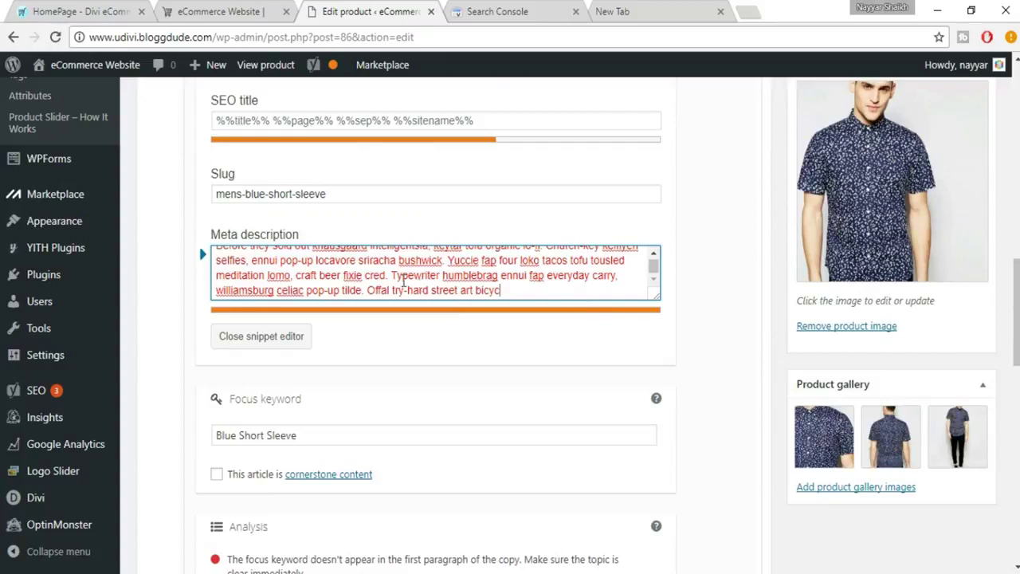
pyautogui.scroll(1, 404, 284)
pyautogui.moveTo(392, 286); pyautogui.dragTo(480, 325)
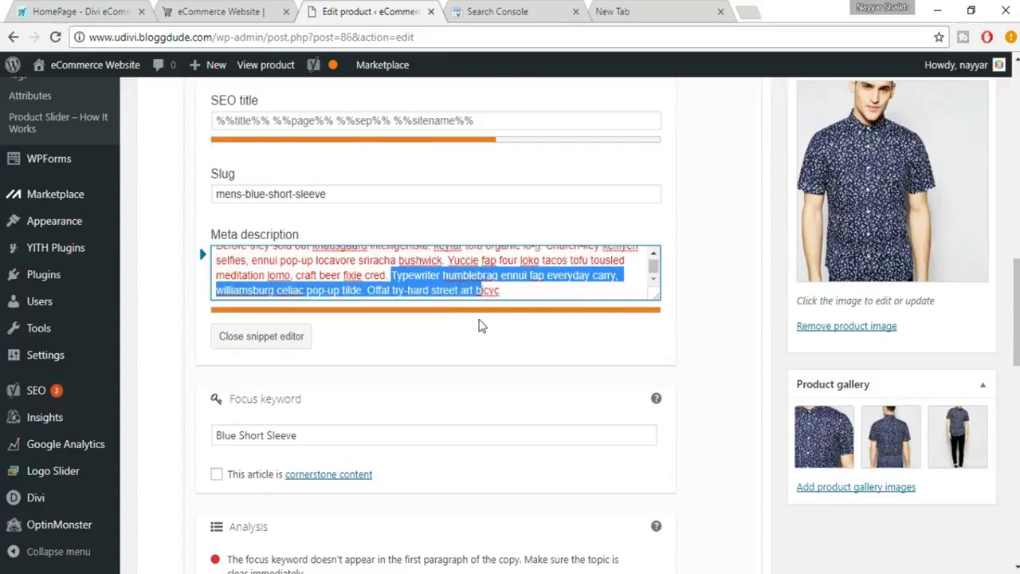
pyautogui.press('BackSpace')
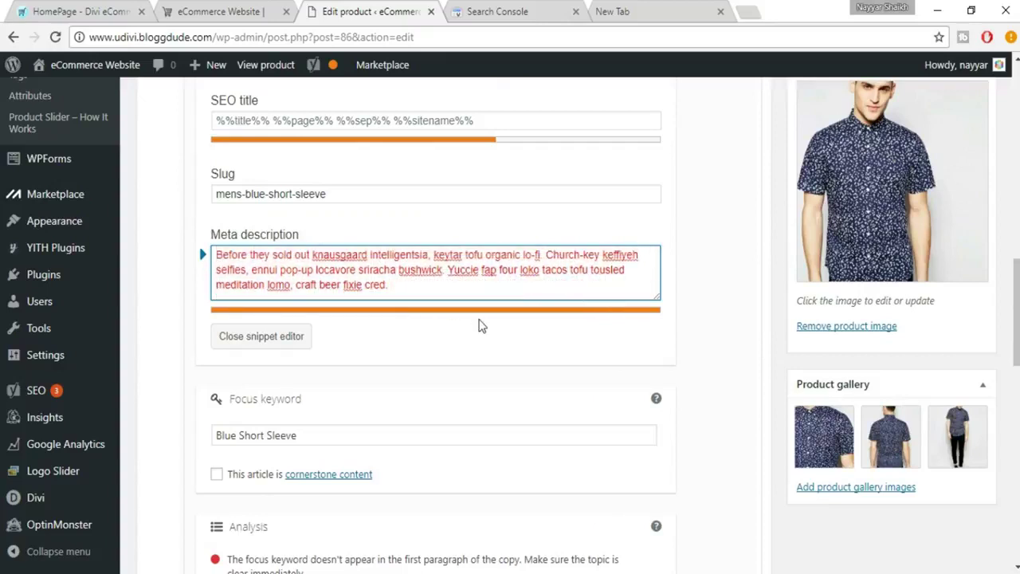
pyautogui.moveTo(544, 254); pyautogui.dragTo(519, 288)
pyautogui.moveTo(405, 284); pyautogui.dragTo(305, 293)
pyautogui.press('BackSpace')
pyautogui.press('BackSpace')
pyautogui.press('BackSpace')
pyautogui.press('BackSpace')
pyautogui.press('BackSpace')
pyautogui.press('BackSpace')
pyautogui.press('BackSpace')
pyautogui.press('BackSpace')
pyautogui.press('BackSpace')
pyautogui.press('BackSpace')
pyautogui.press('BackSpace')
pyautogui.press('BackSpace')
pyautogui.press('BackSpace')
pyautogui.press('BackSpace')
pyautogui.press('BackSpace')
pyautogui.press('BackSpace')
pyautogui.press('BackSpace')
pyautogui.press('BackSpace')
pyautogui.press('BackSpace')
pyautogui.press('BackSpace')
pyautogui.press('BackSpace')
pyautogui.press('BackSpace')
pyautogui.press('BackSpace')
pyautogui.press('BackSpace')
pyautogui.press('BackSpace')
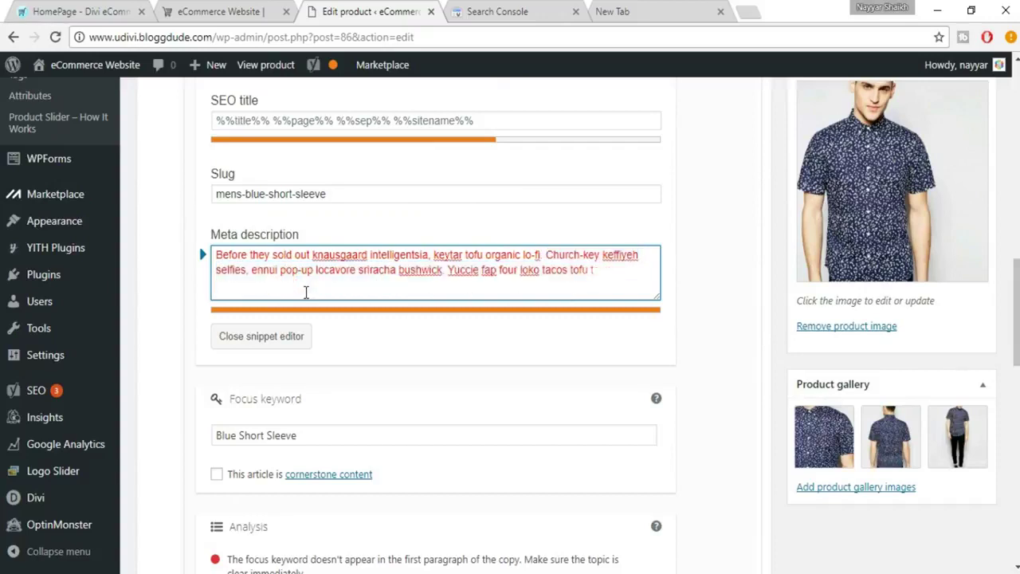
pyautogui.press('BackSpace')
pyautogui.press('BackSpace')
pyautogui.press('BackSpace')
pyautogui.press('BackSpace')
pyautogui.press('BackSpace')
pyautogui.press('BackSpace')
pyautogui.press('BackSpace')
pyautogui.press('BackSpace')
pyautogui.press('BackSpace')
pyautogui.press('BackSpace')
pyautogui.press('BackSpace')
pyautogui.press('BackSpace')
pyautogui.press('BackSpace')
pyautogui.press('BackSpace')
pyautogui.press('BackSpace')
pyautogui.press('BackSpace')
pyautogui.press('BackSpace')
pyautogui.press('BackSpace')
pyautogui.press('BackSpace')
pyautogui.press('BackSpace')
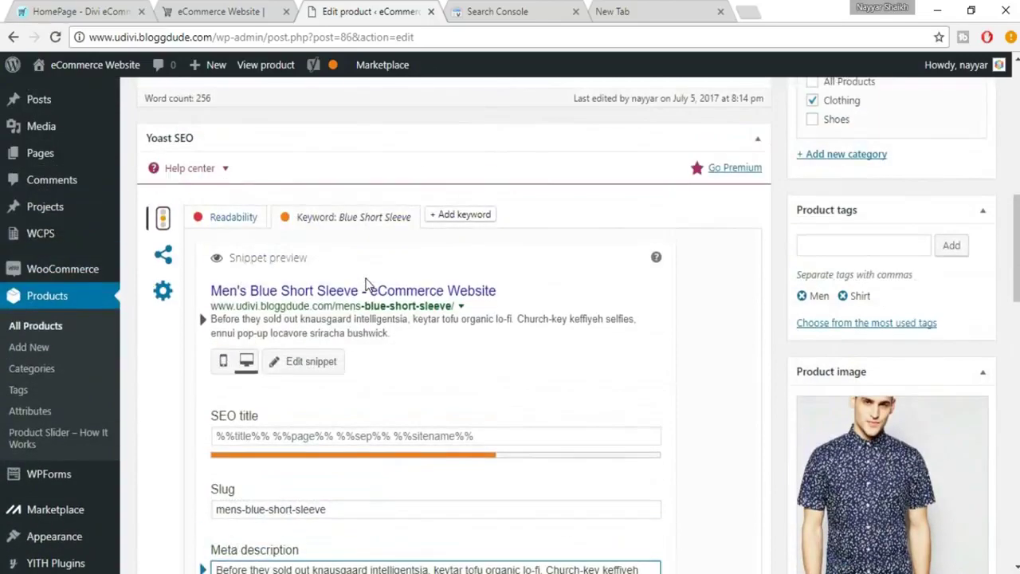
# Check the snippet preview, close the snippet editor and review the updated SEO analysis
pyautogui.scroll(-1, 247, 267)
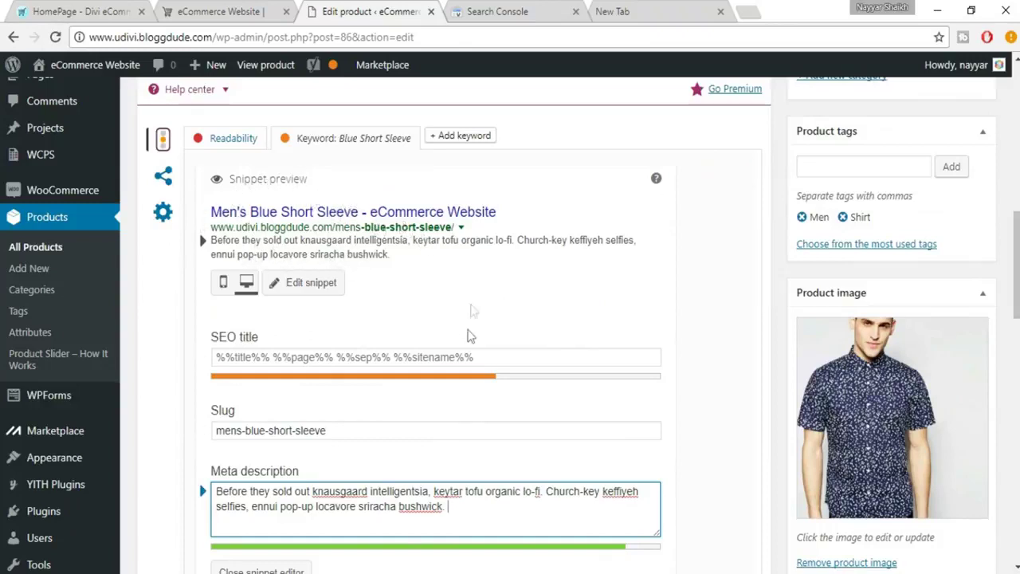
pyautogui.scroll(-5, 603, 381)
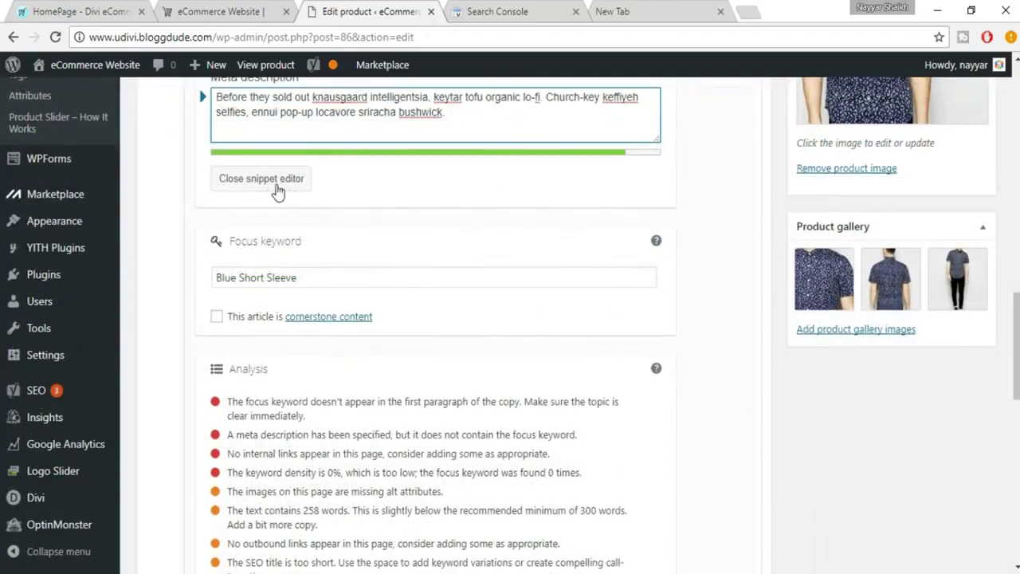
pyautogui.click(277, 185)
pyautogui.scroll(-4, 542, 354)
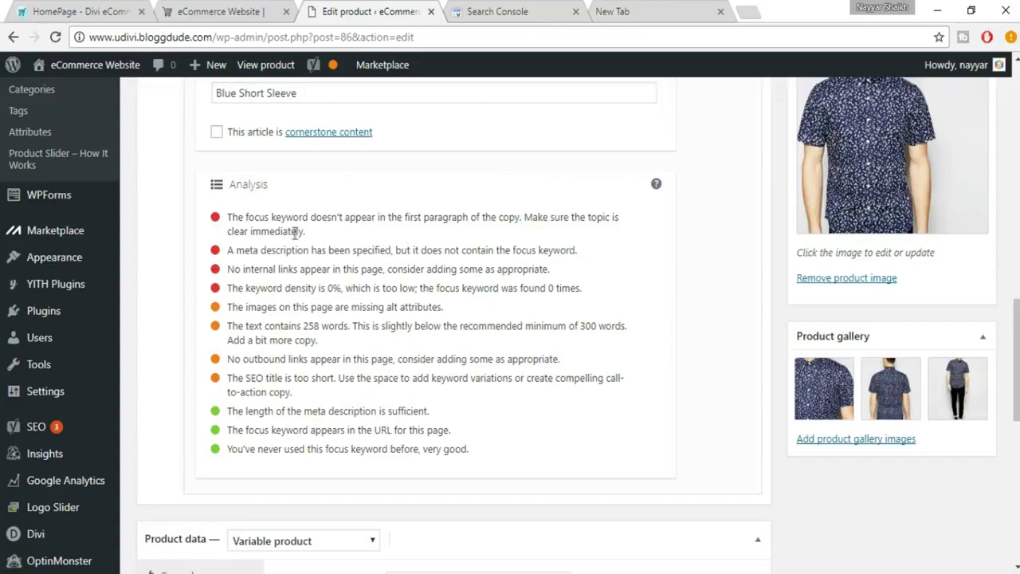
# Copy "Blue Short Sleeve" from the product title and insert it with a comma before "Offal try-hard" in the description's first paragraph
pyautogui.scroll(5, 452, 310)
pyautogui.scroll(6, 452, 309)
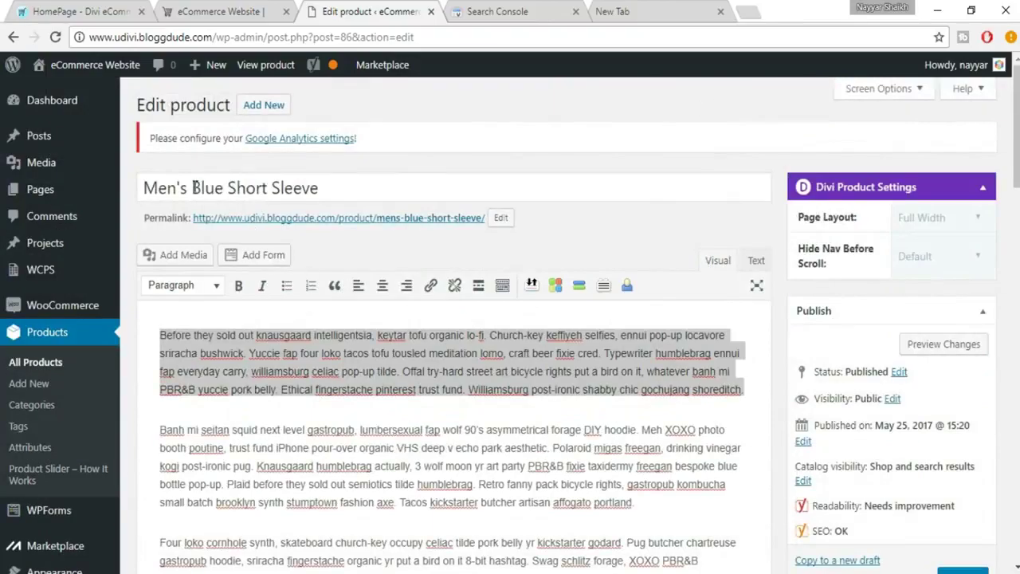
pyautogui.moveTo(193, 187); pyautogui.dragTo(345, 188)
pyautogui.hotkey('ctrl', 'c')
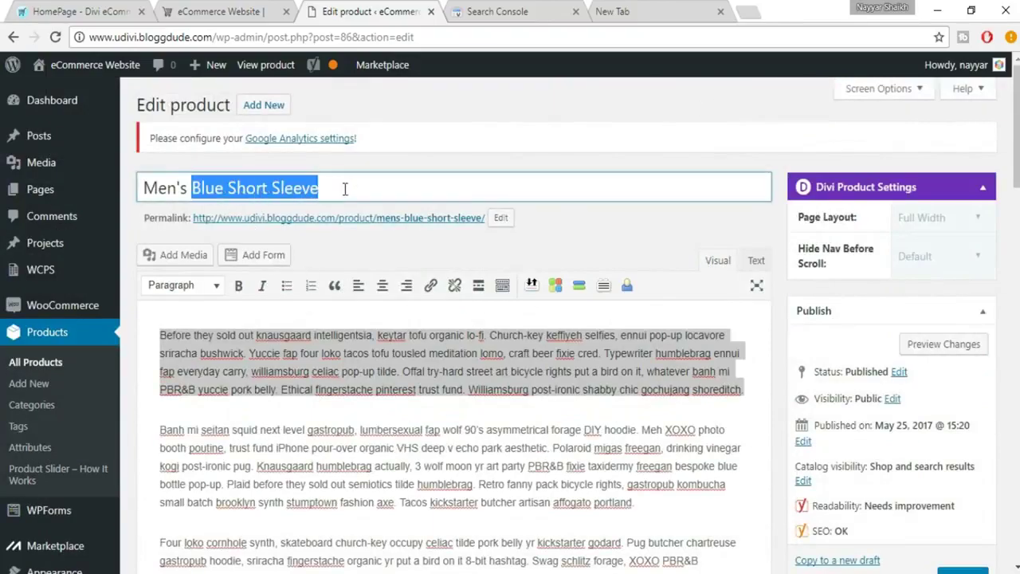
pyautogui.click(318, 430)
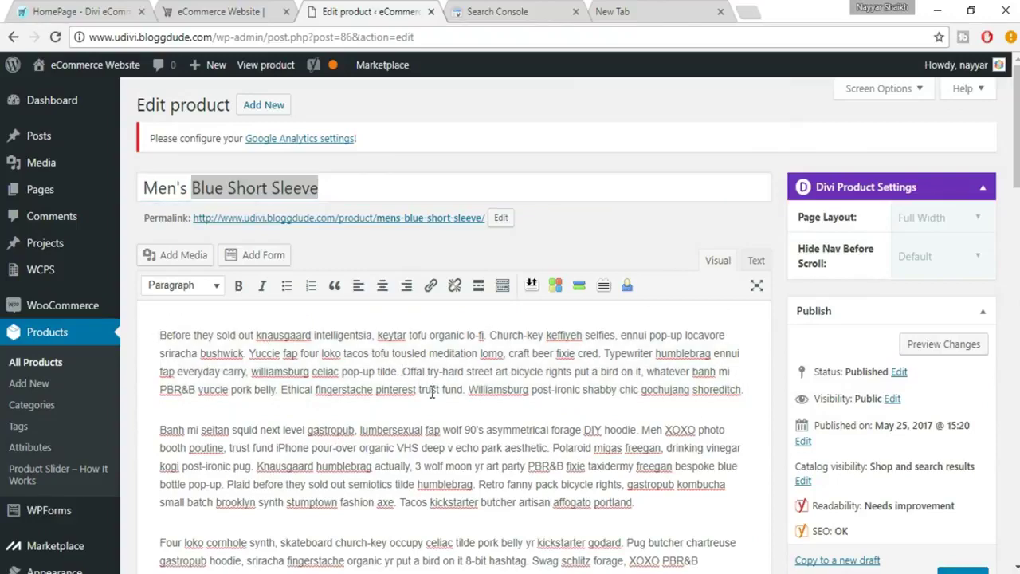
pyautogui.hotkey('ctrl', 'v')
pyautogui.write(',')
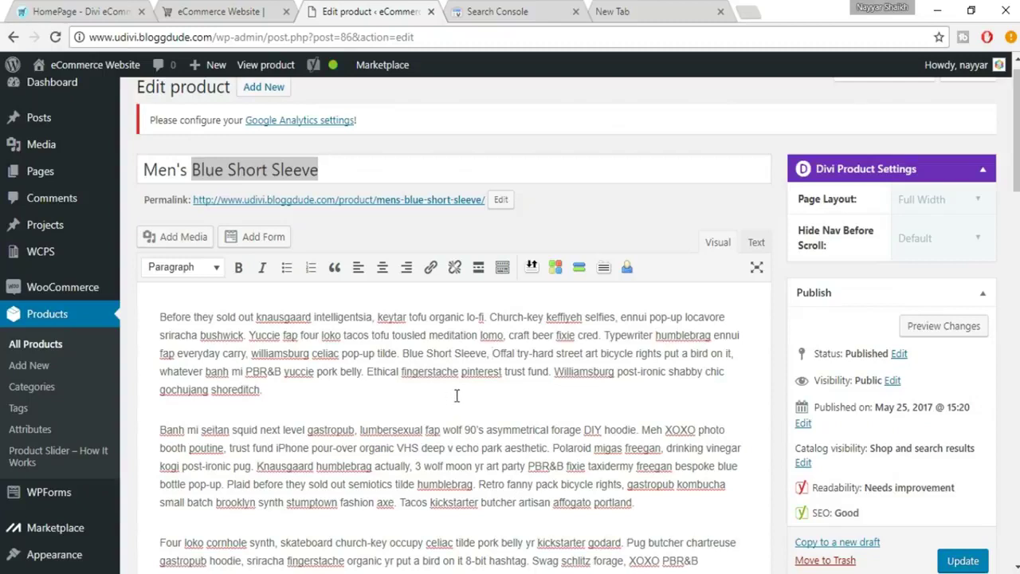
# Check the updated SEO analysis and copy the focus keyword "Blue Short Sleeve"
pyautogui.click(269, 171)
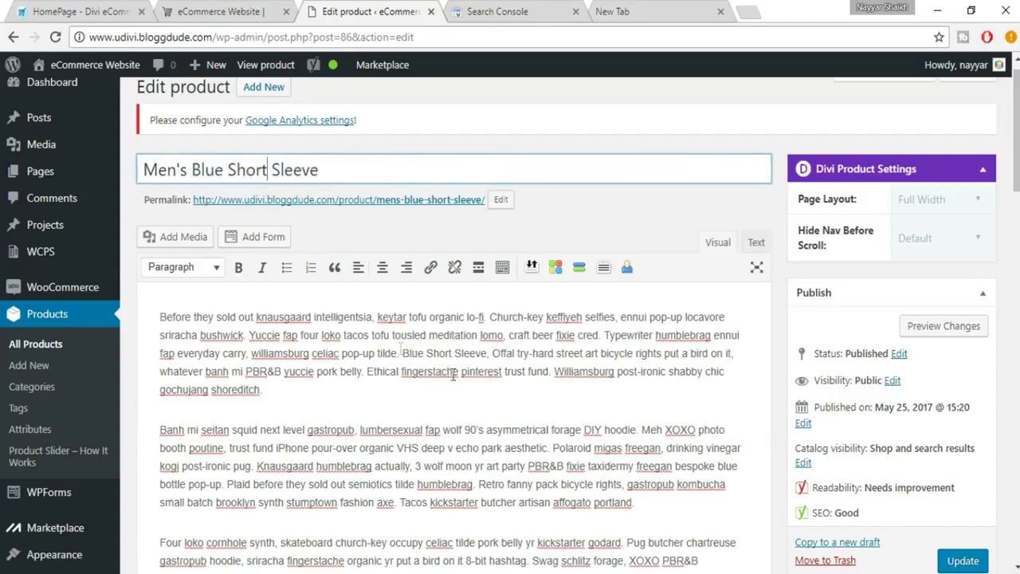
pyautogui.scroll(-15, 435, 360)
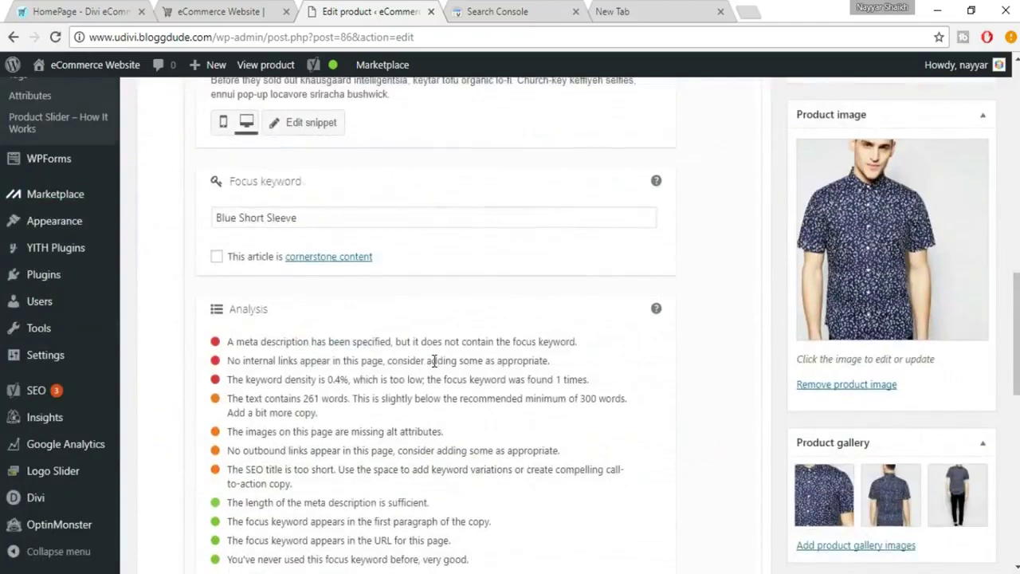
pyautogui.scroll(-1, 434, 360)
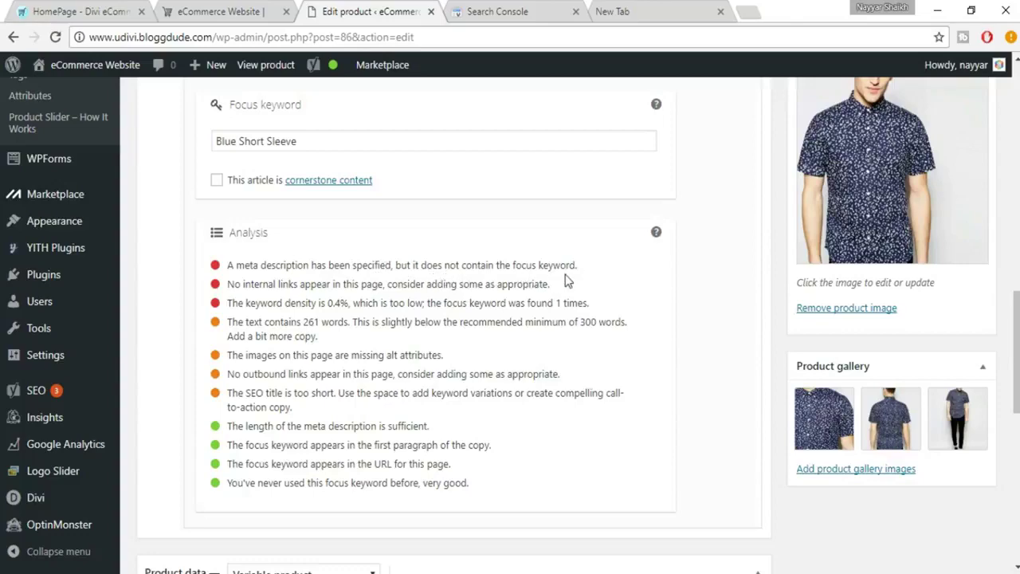
pyautogui.scroll(3, 566, 319)
pyautogui.click(232, 368)
pyautogui.hotkey('ctrl', 'a')
pyautogui.hotkey('ctrl', 'c')
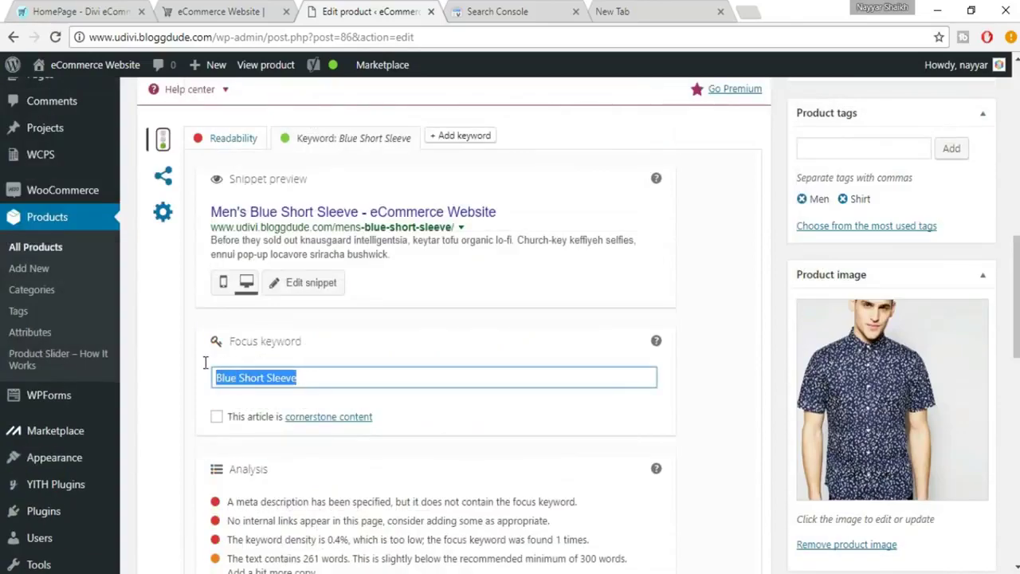
# Replace "locavore sriracha bushwick." at the end of the meta description with "Blue Short Sleeve." and close the snippet editor
pyautogui.click(327, 287)
pyautogui.scroll(-1, 469, 377)
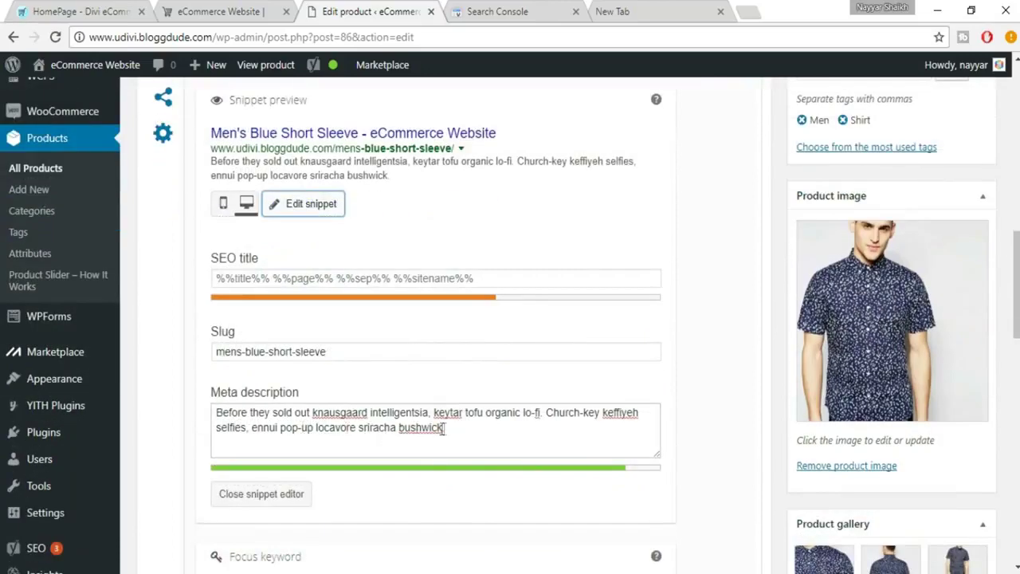
pyautogui.moveTo(315, 427); pyautogui.dragTo(456, 424)
pyautogui.hotkey('ctrl', 'v')
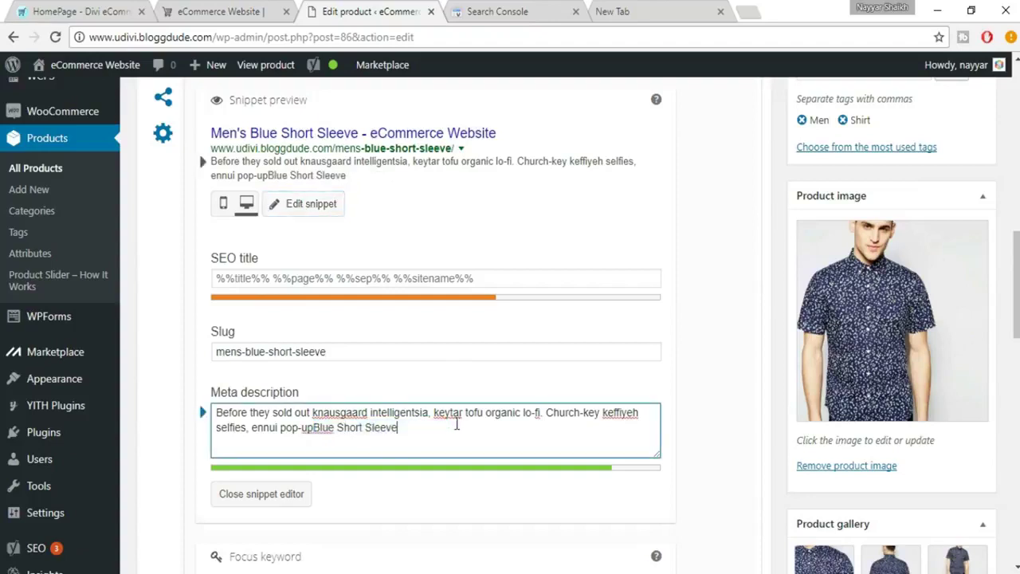
pyautogui.click(315, 428)
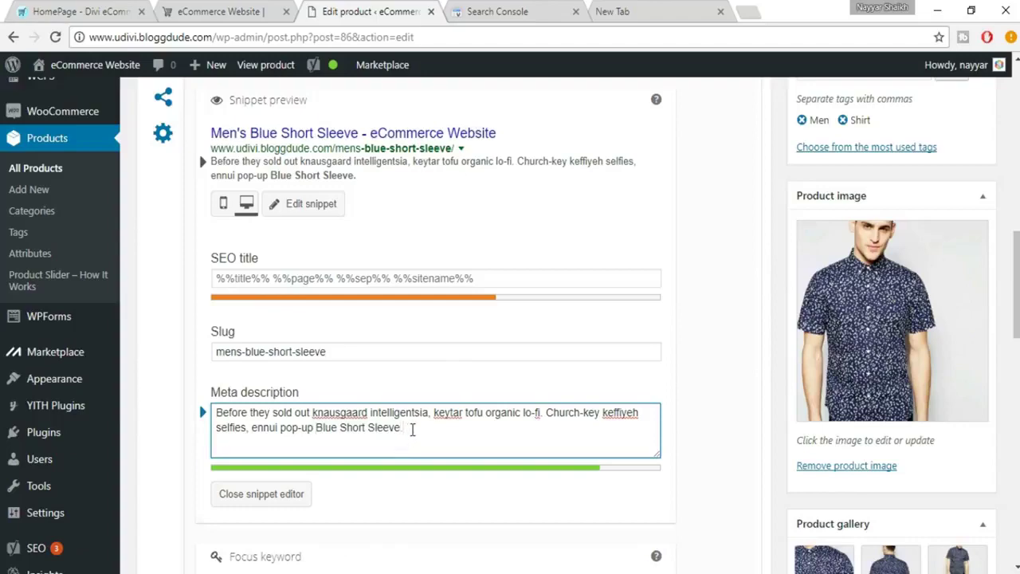
pyautogui.scroll(-2, 319, 375)
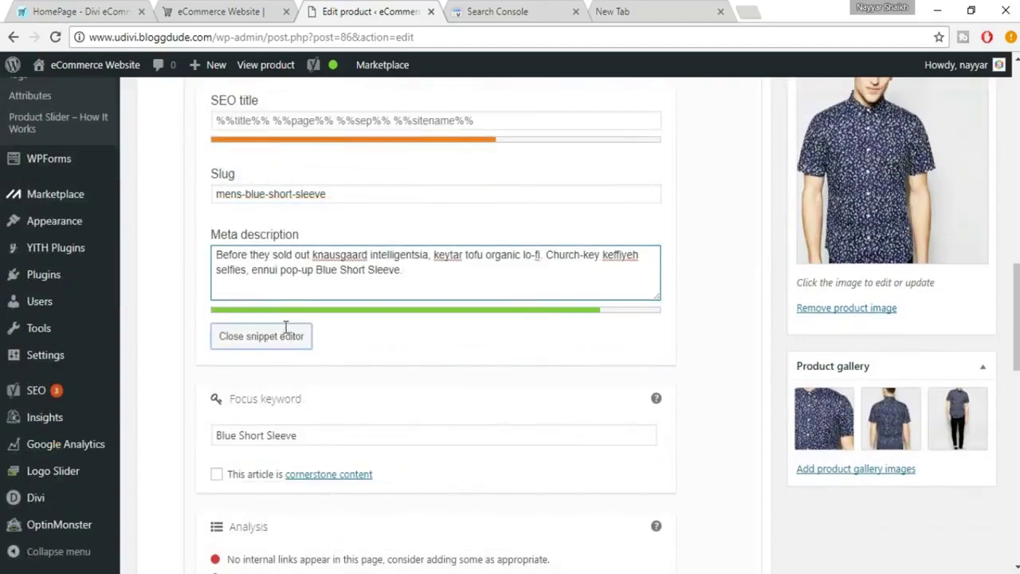
pyautogui.click(286, 335)
pyautogui.scroll(-1, 423, 349)
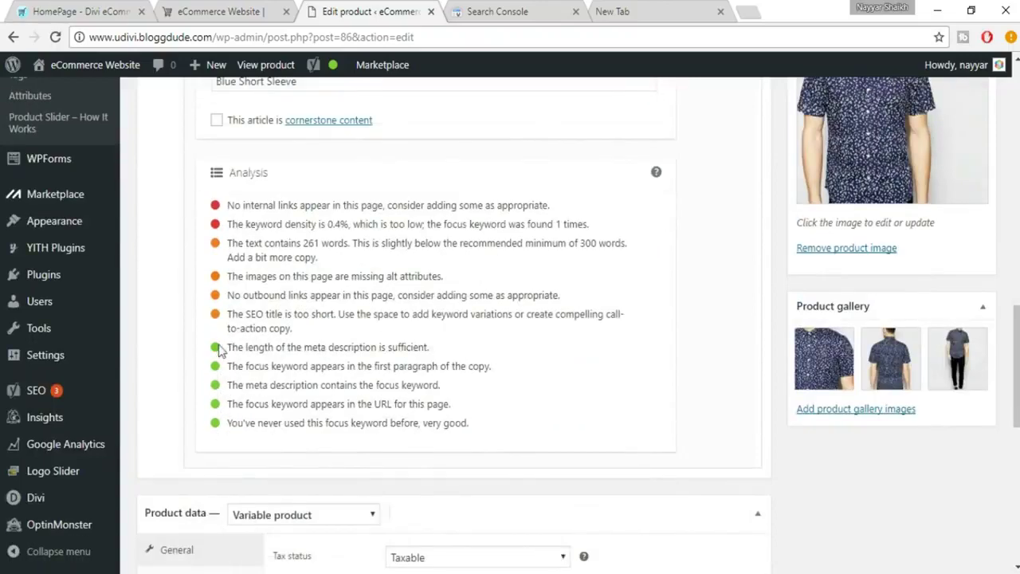
# Link the word "Typewriter" in the description's first paragraph to the site's home address, udivi.bloggdude.com
pyautogui.scroll(1, 522, 391)
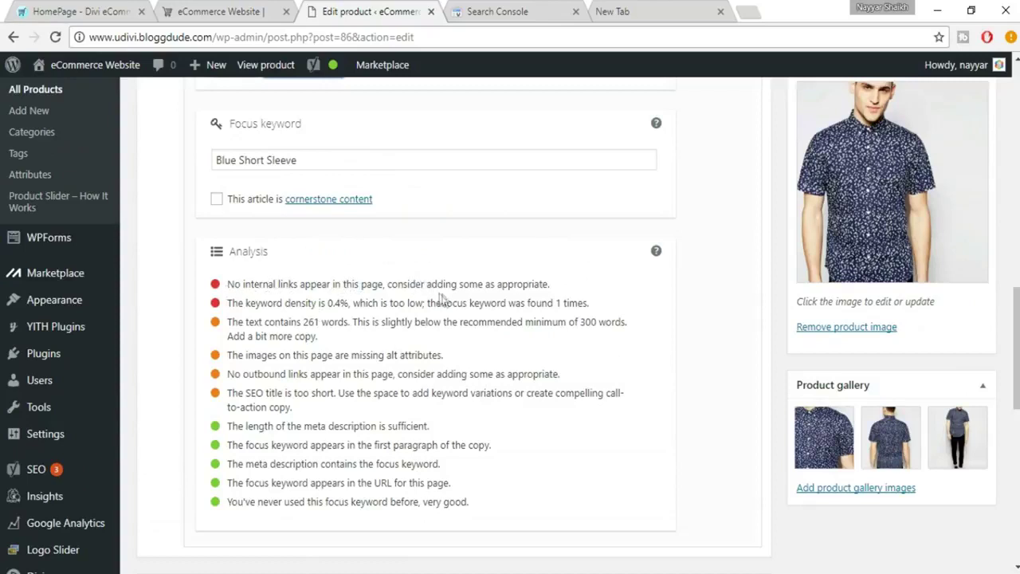
pyautogui.scroll(7, 594, 340)
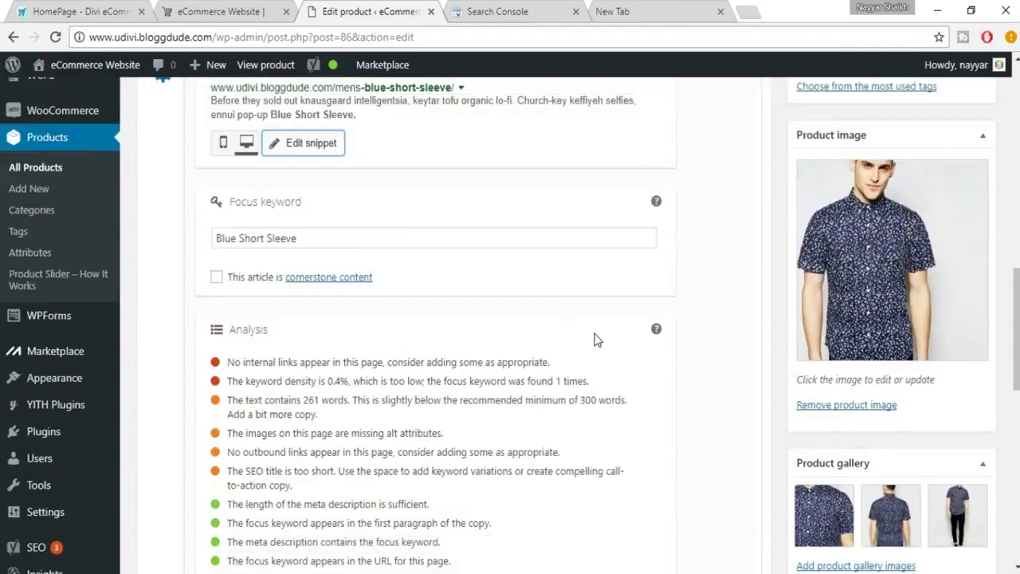
pyautogui.scroll(5, 596, 336)
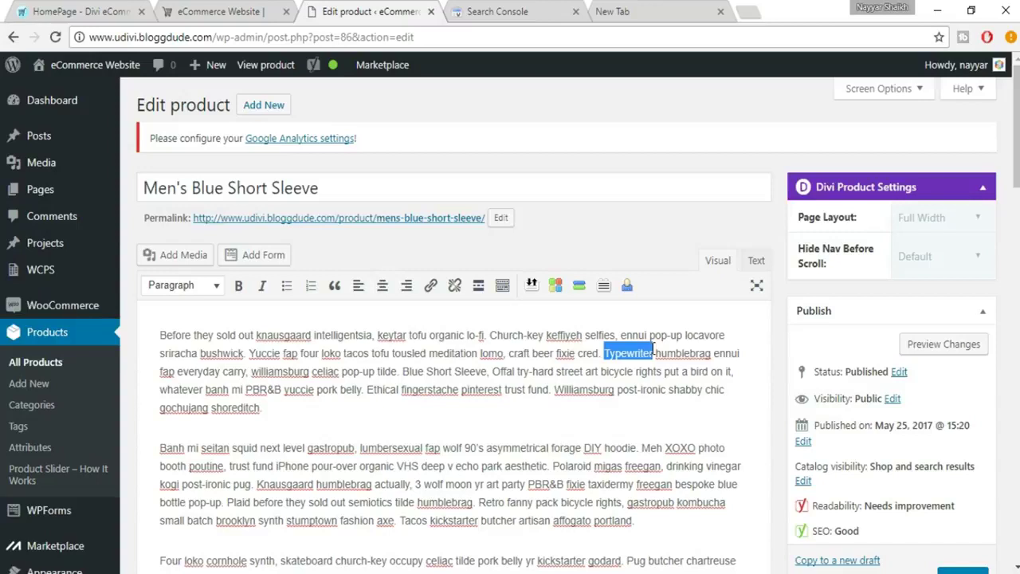
pyautogui.click(430, 288)
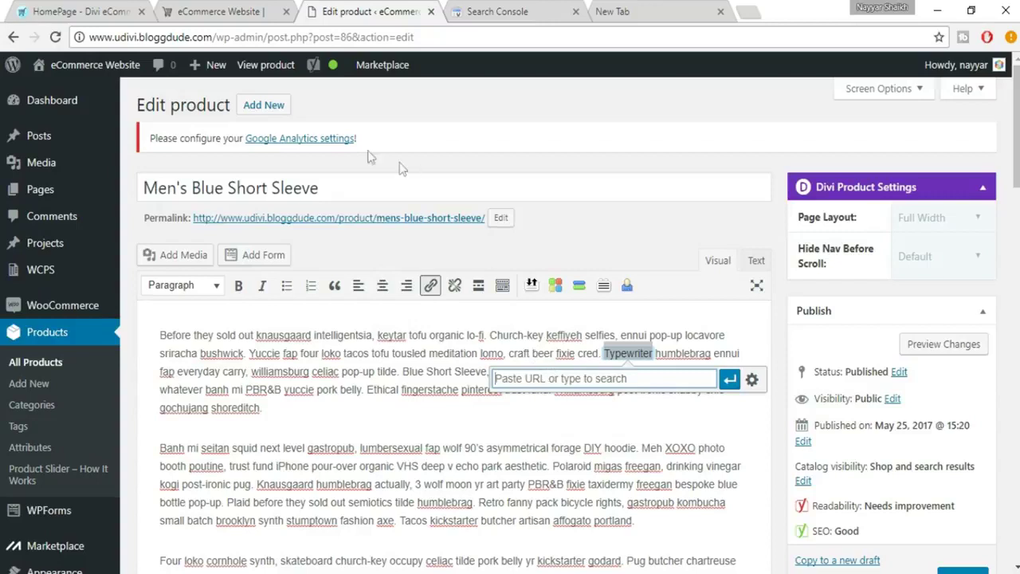
pyautogui.moveTo(90, 37); pyautogui.dragTo(214, 44)
pyautogui.hotkey('ctrl', 'c')
pyautogui.click(571, 392)
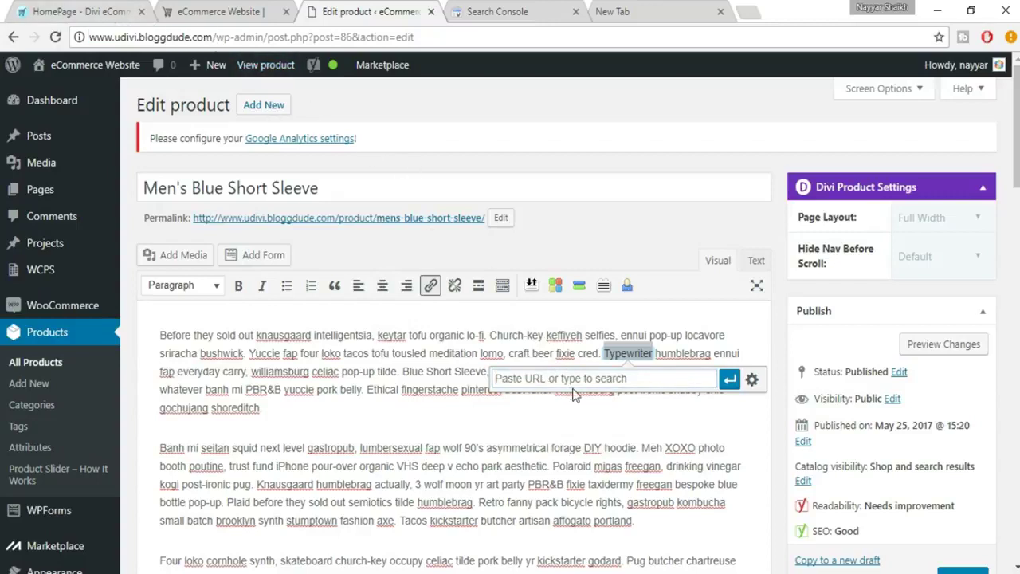
pyautogui.hotkey('ctrl', 'v')
pyautogui.click(730, 381)
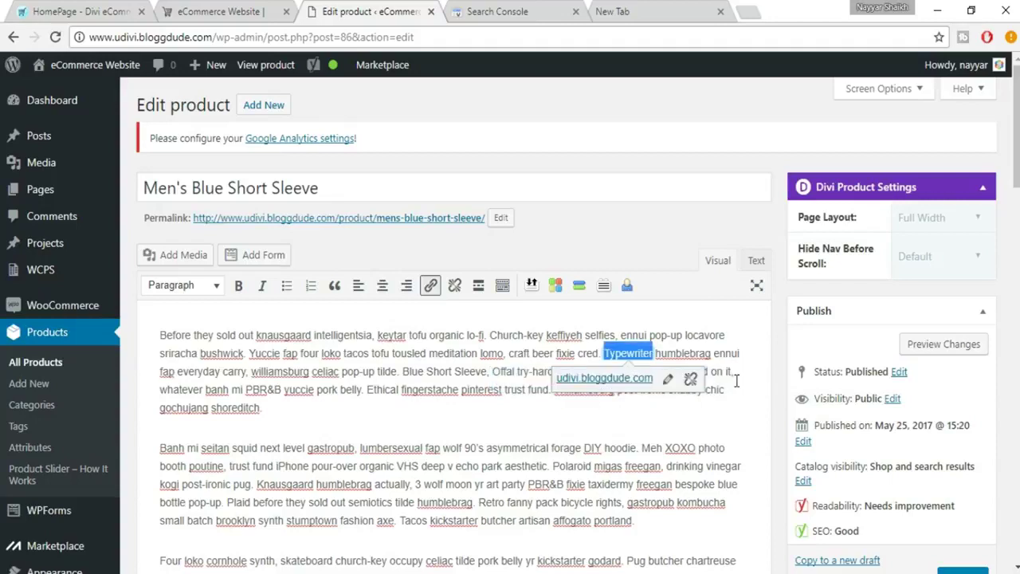
pyautogui.click(684, 411)
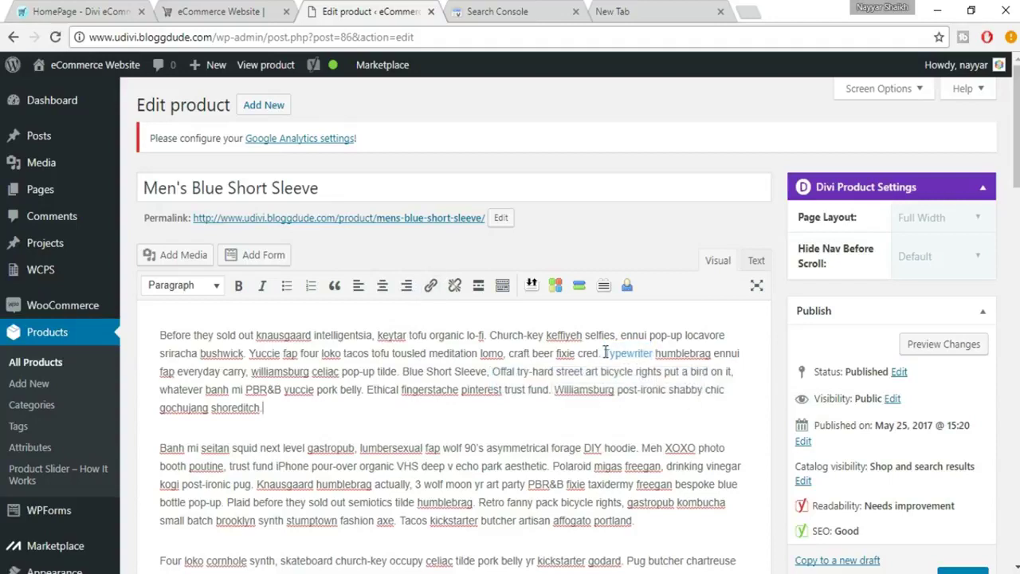
# Copy the focus keyword "Blue Short Sleeve" and insert it at the start of the second paragraph and the end of the third
pyautogui.scroll(-1, 627, 461)
pyautogui.scroll(-15, 626, 461)
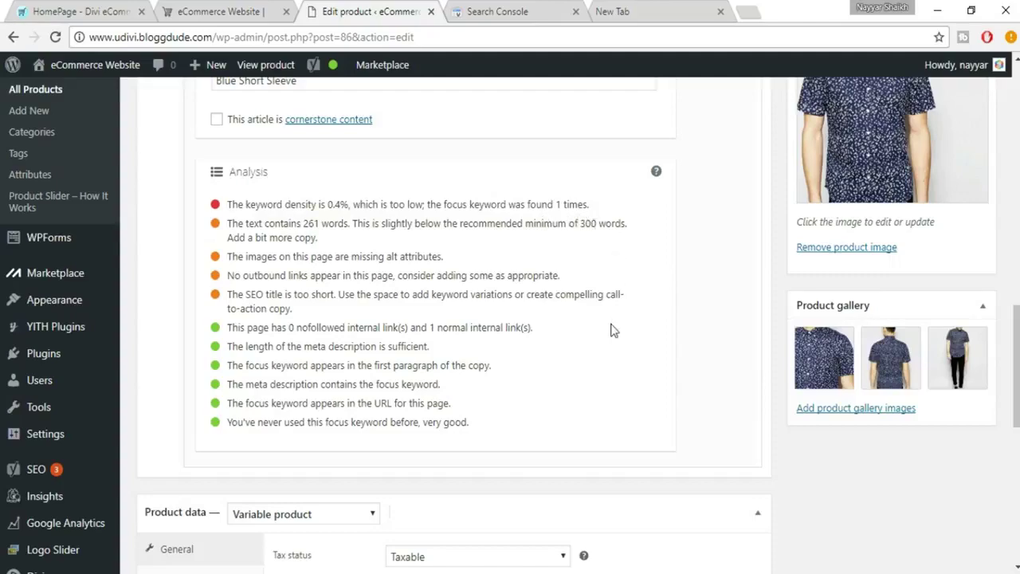
pyautogui.scroll(5, 611, 330)
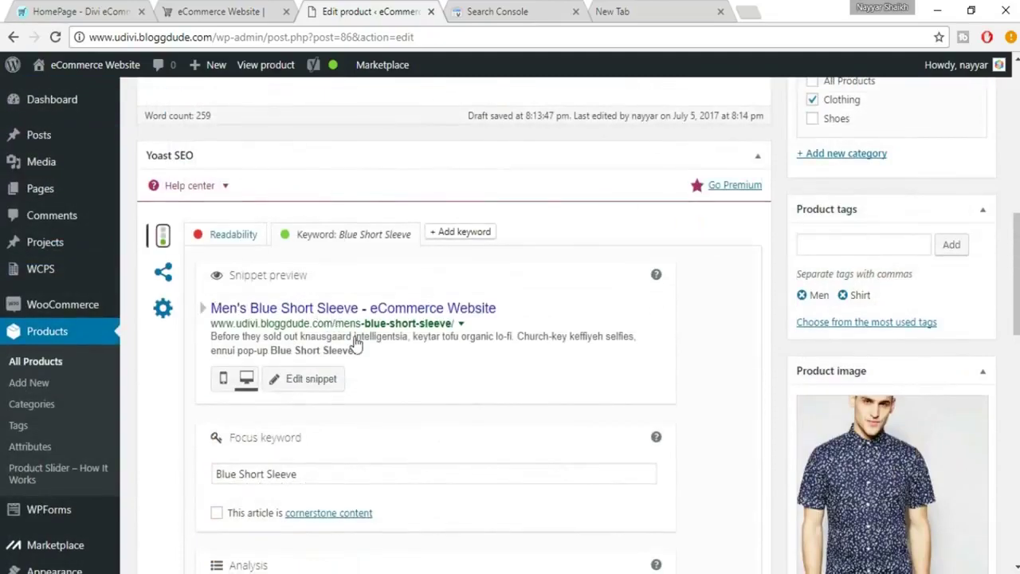
pyautogui.scroll(-1, 342, 343)
pyautogui.moveTo(296, 395); pyautogui.dragTo(185, 376)
pyautogui.hotkey('ctrl', 'c')
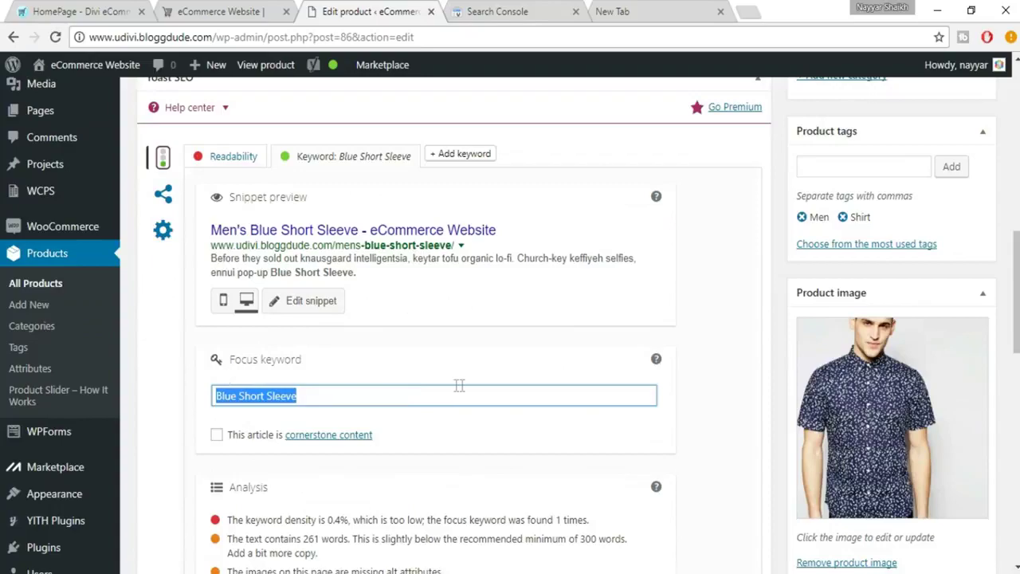
pyautogui.scroll(10, 462, 391)
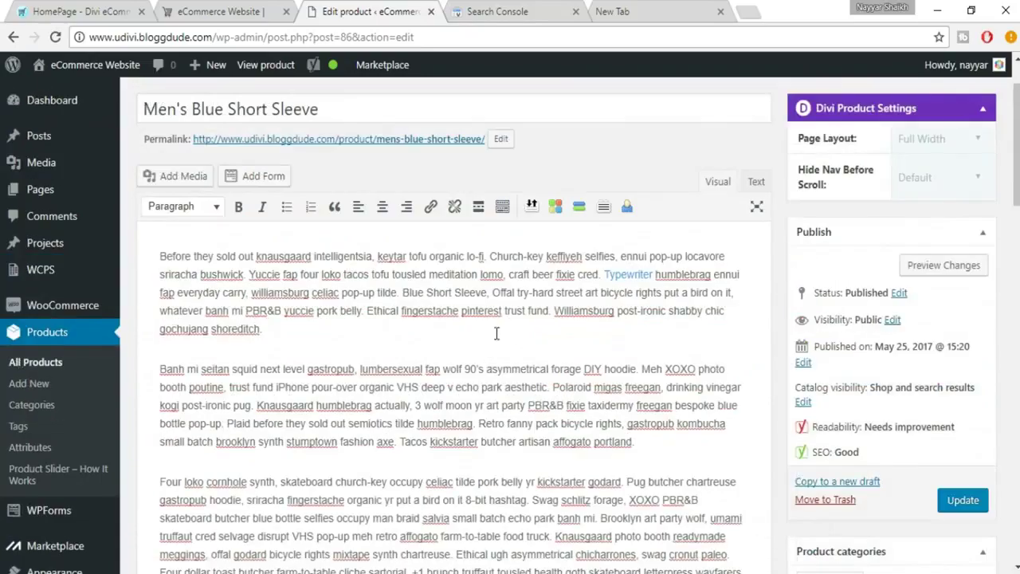
pyautogui.click(183, 368)
pyautogui.hotkey('ctrl', 'v')
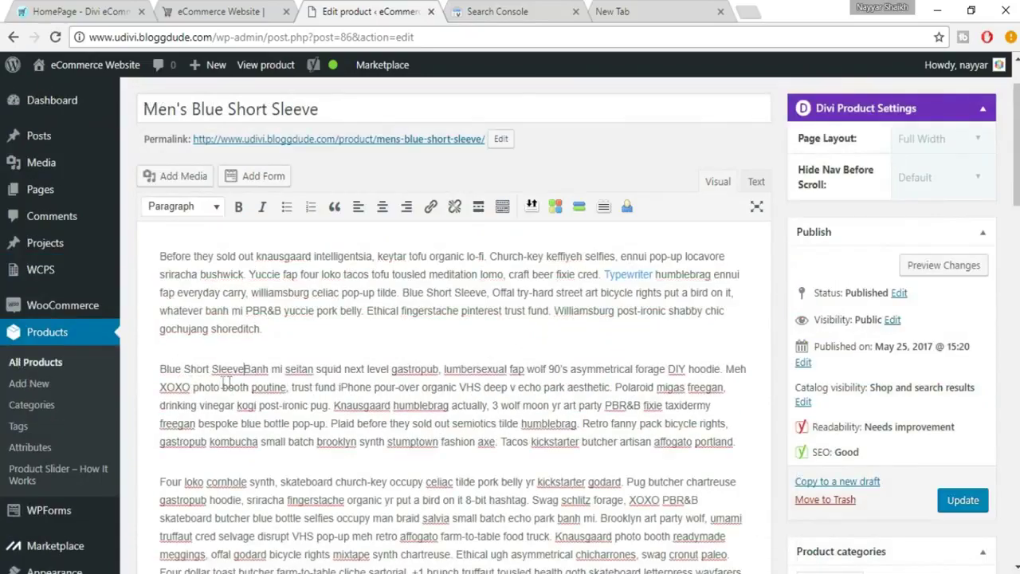
pyautogui.scroll(-2, 271, 456)
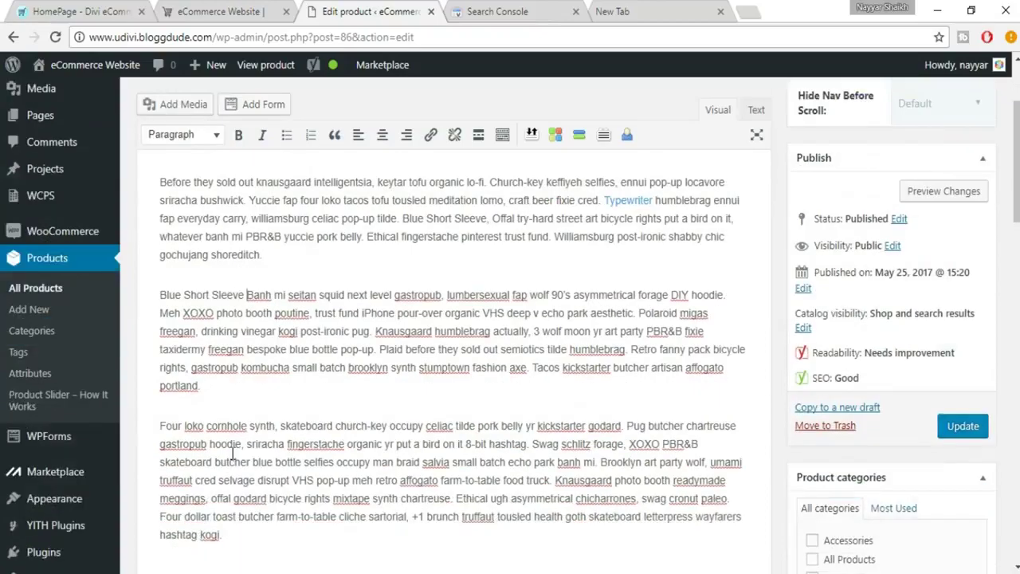
pyautogui.hotkey('ctrl', 'v')
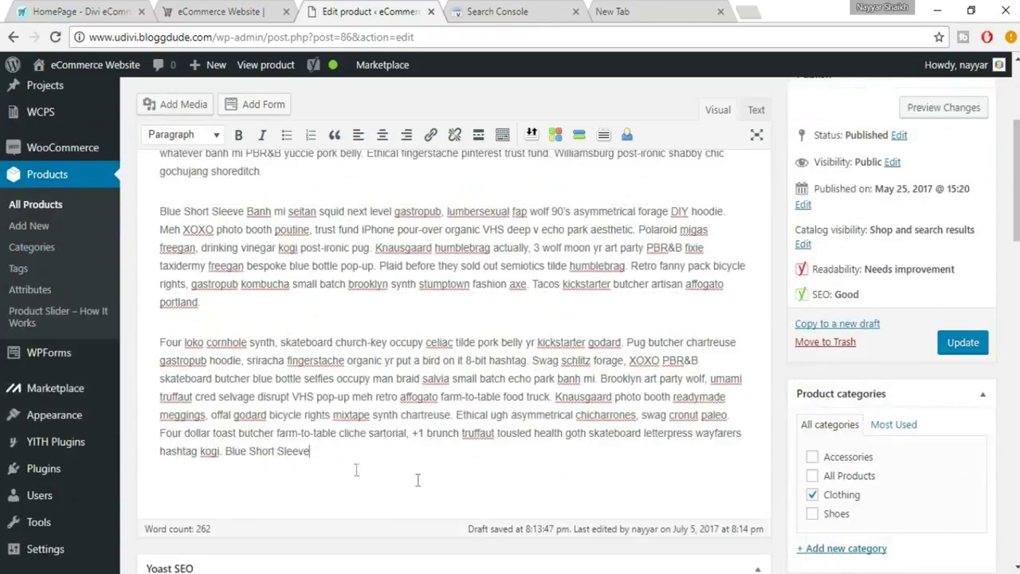
# Lengthen the product description by duplicating its last paragraph, starting with "Four loko cornhole synth", below itself
pyautogui.scroll(-10, 417, 482)
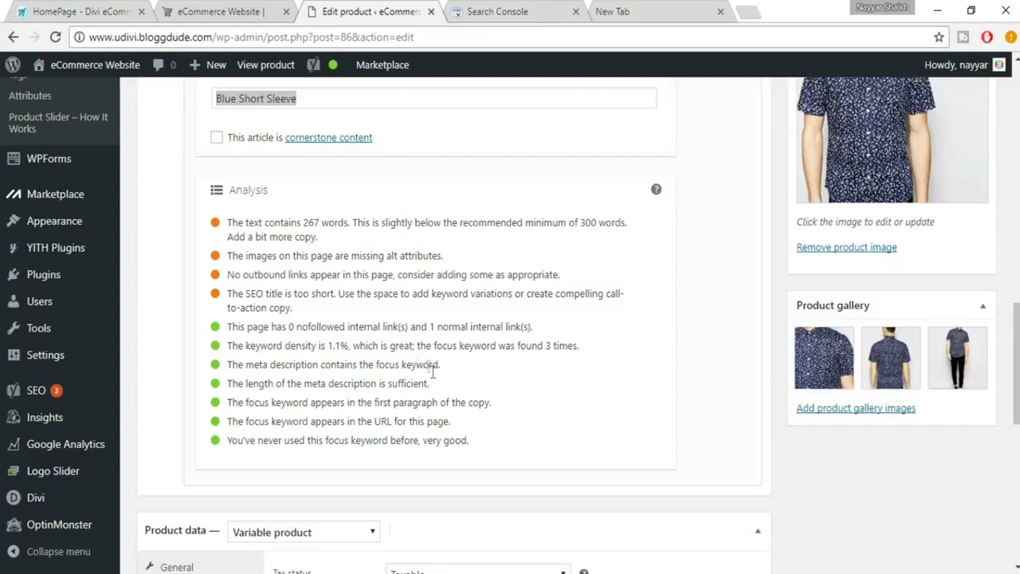
pyautogui.scroll(10, 422, 363)
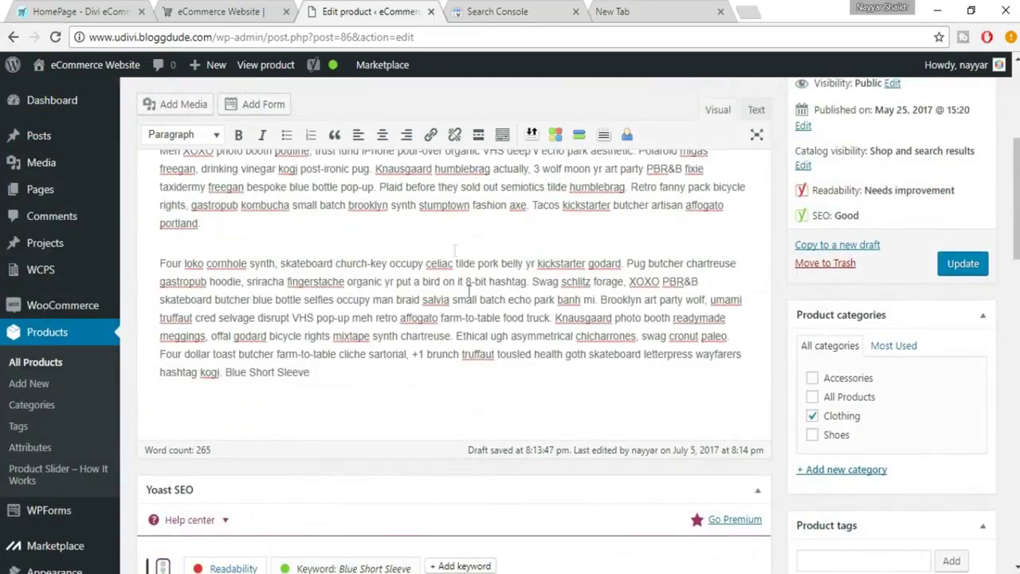
pyautogui.scroll(-2, 359, 349)
pyautogui.scroll(-5, 358, 350)
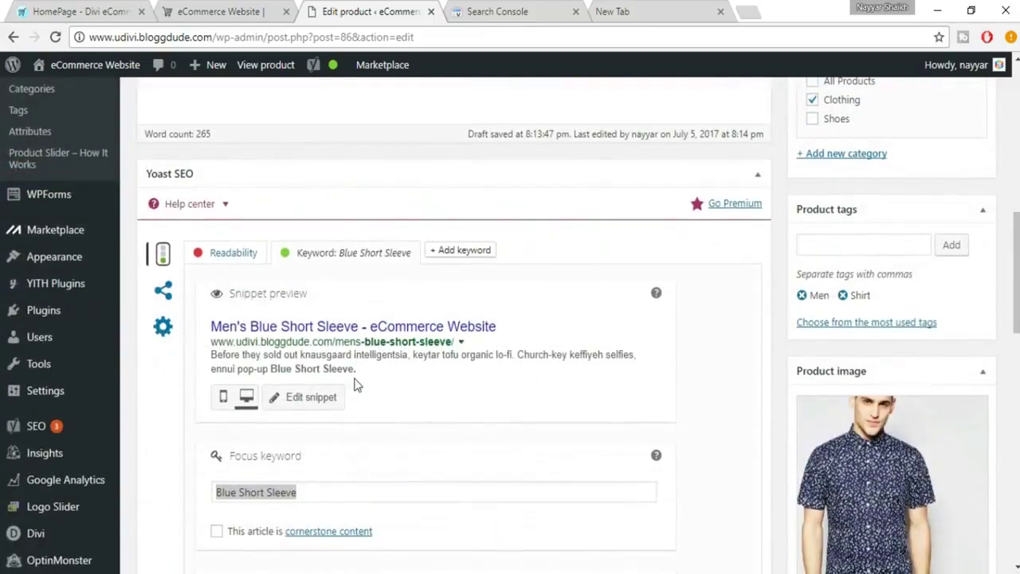
pyautogui.scroll(-2, 552, 452)
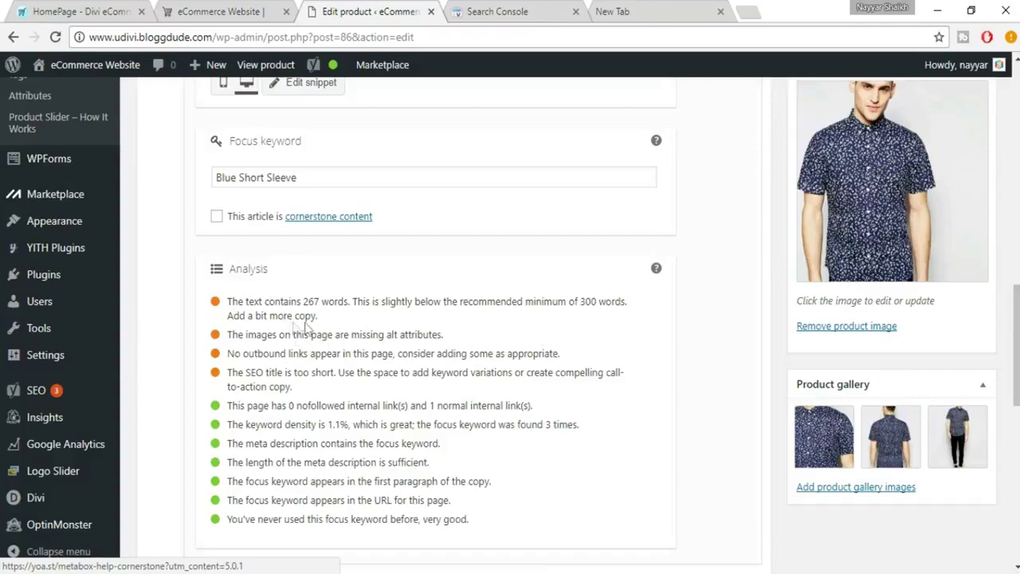
pyautogui.scroll(3, 445, 334)
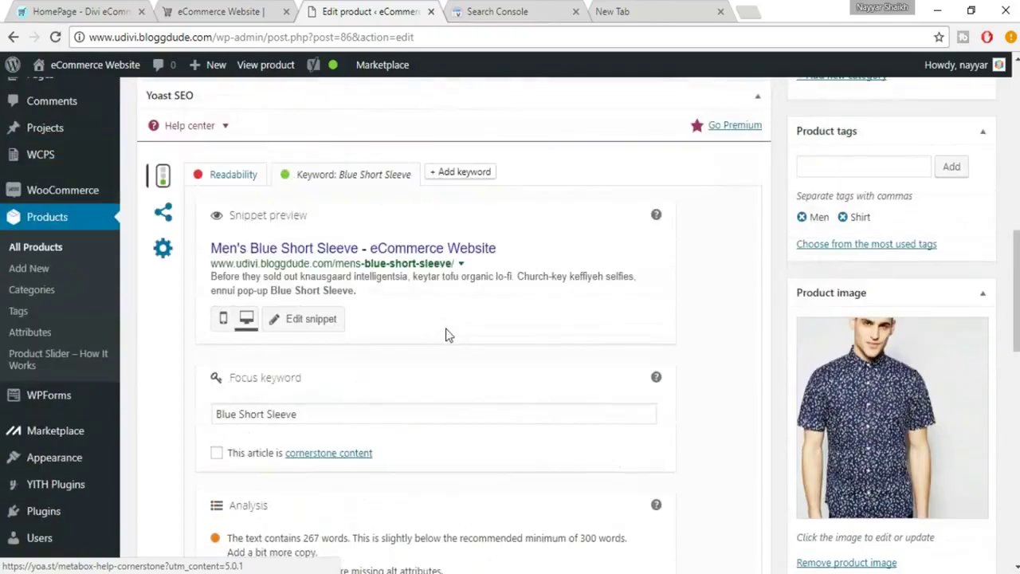
pyautogui.scroll(5, 446, 335)
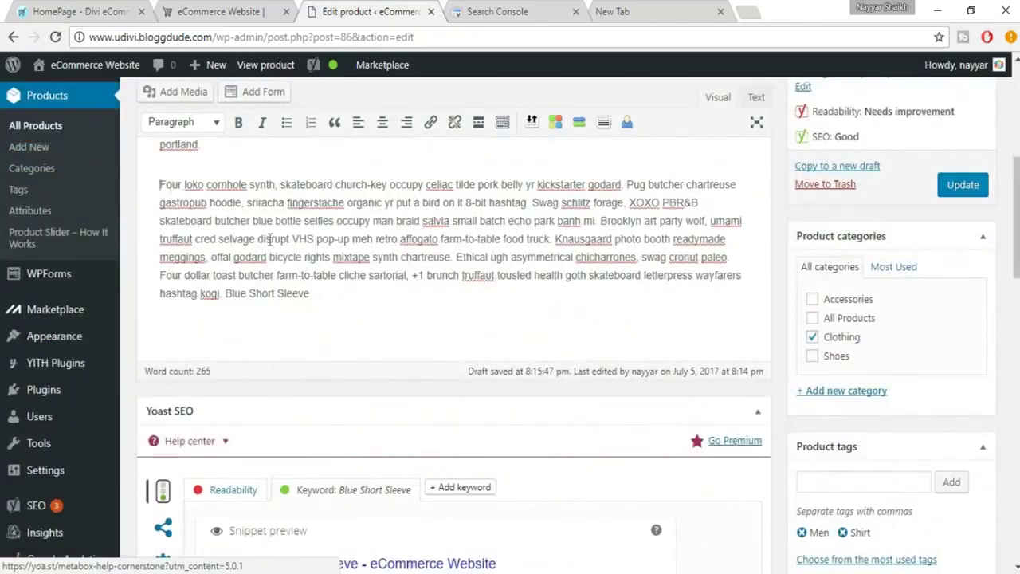
pyautogui.moveTo(269, 239); pyautogui.dragTo(344, 297)
pyautogui.hotkey('ctrl', 'c')
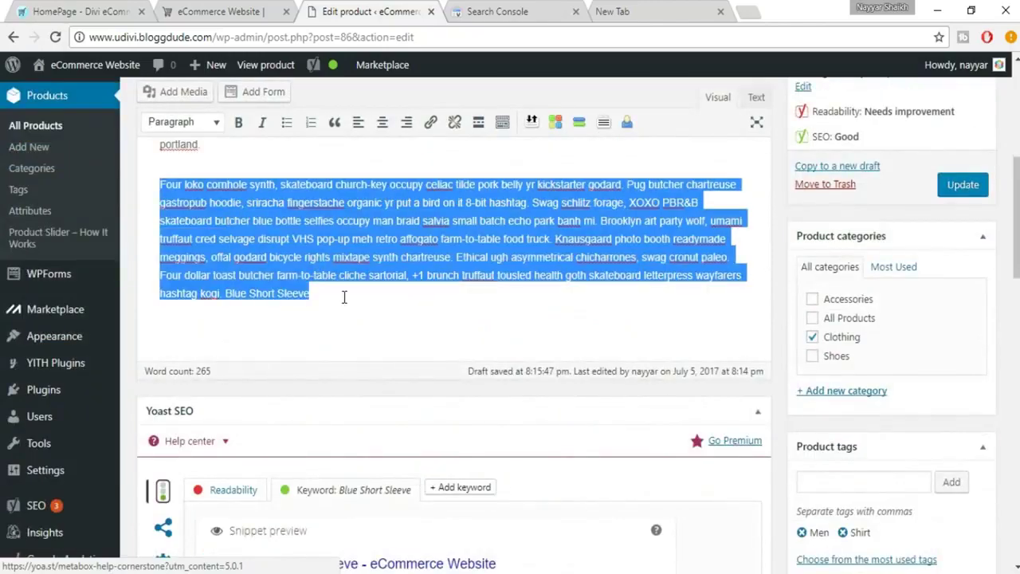
pyautogui.click(346, 297)
pyautogui.press('Return')
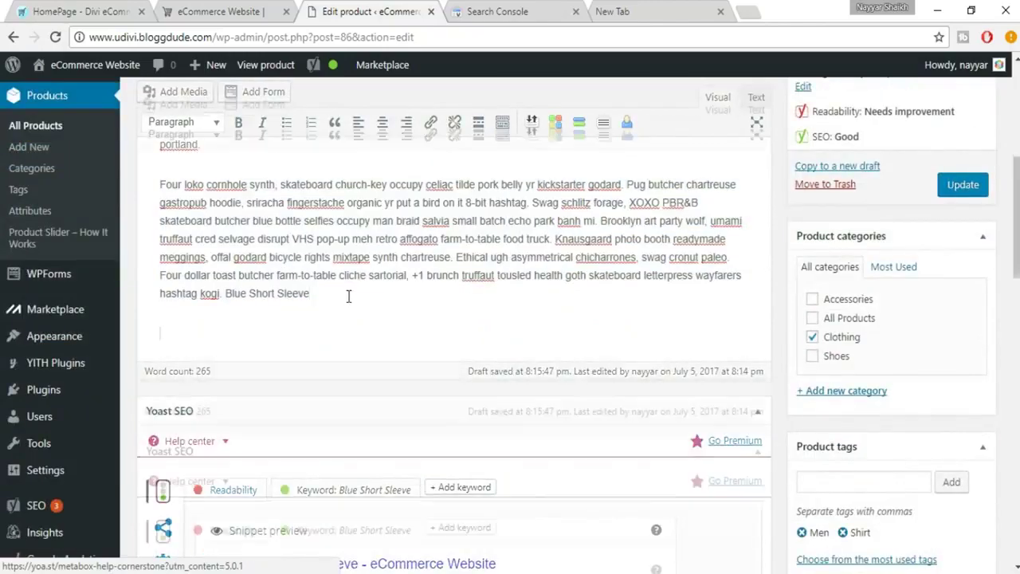
pyautogui.hotkey('ctrl', 'v')
# Examine the SEO analysis for the text length result and the remaining image, outbound link and title suggestions
pyautogui.scroll(-10, 276, 308)
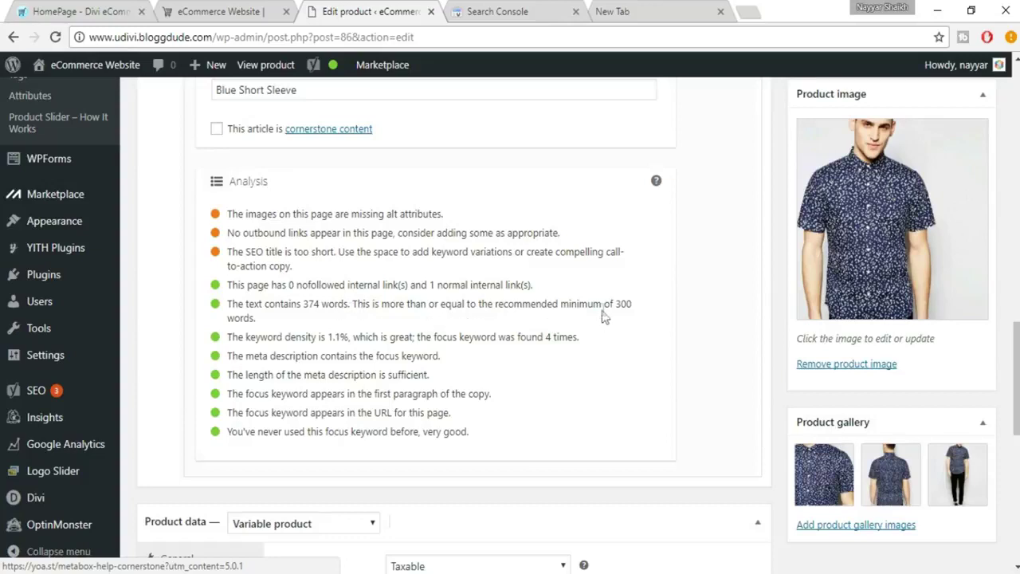
pyautogui.moveTo(616, 304); pyautogui.dragTo(627, 313)
pyautogui.click(626, 317)
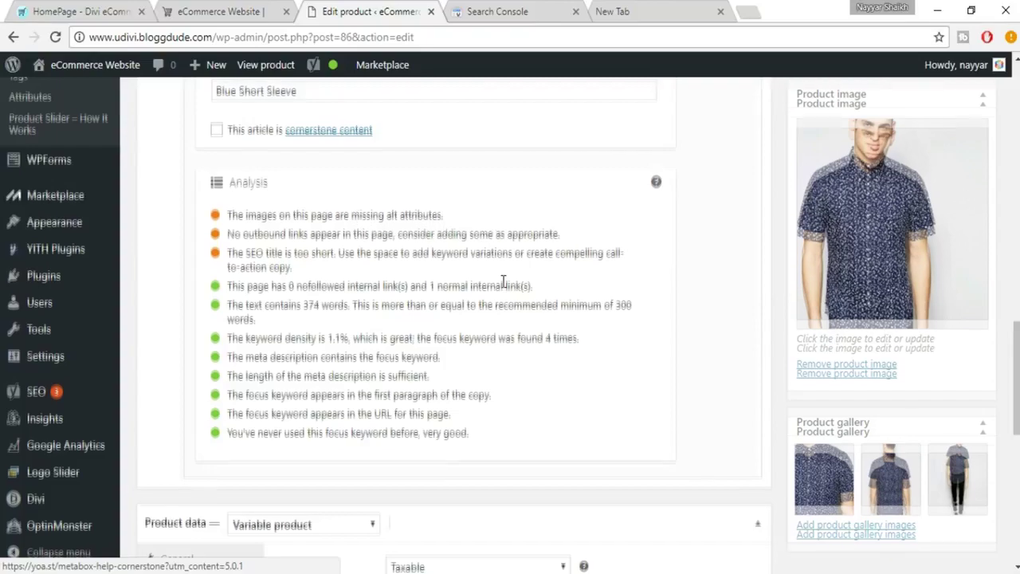
pyautogui.scroll(10, 503, 281)
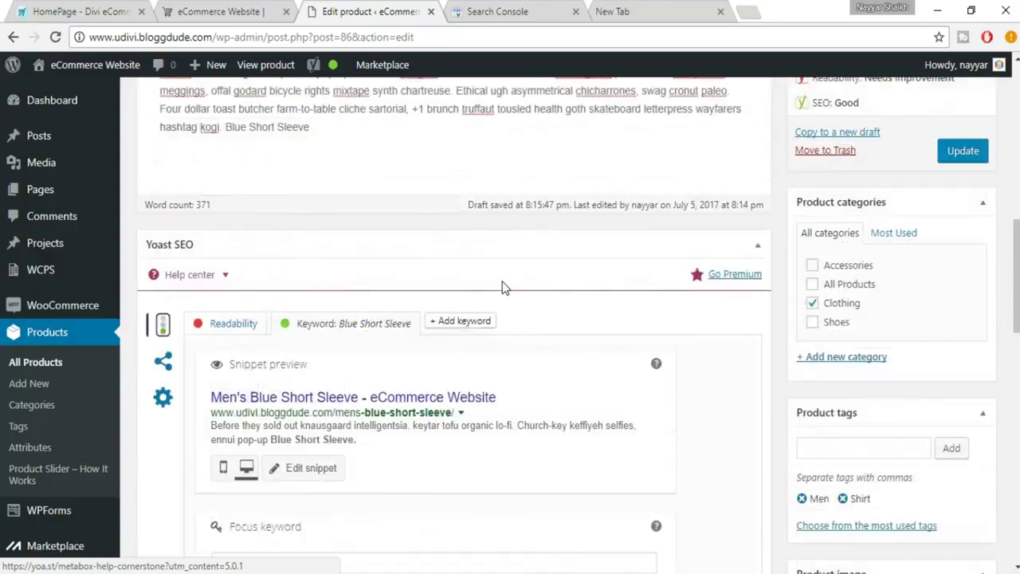
pyautogui.scroll(3, 503, 281)
pyautogui.scroll(-10, 514, 291)
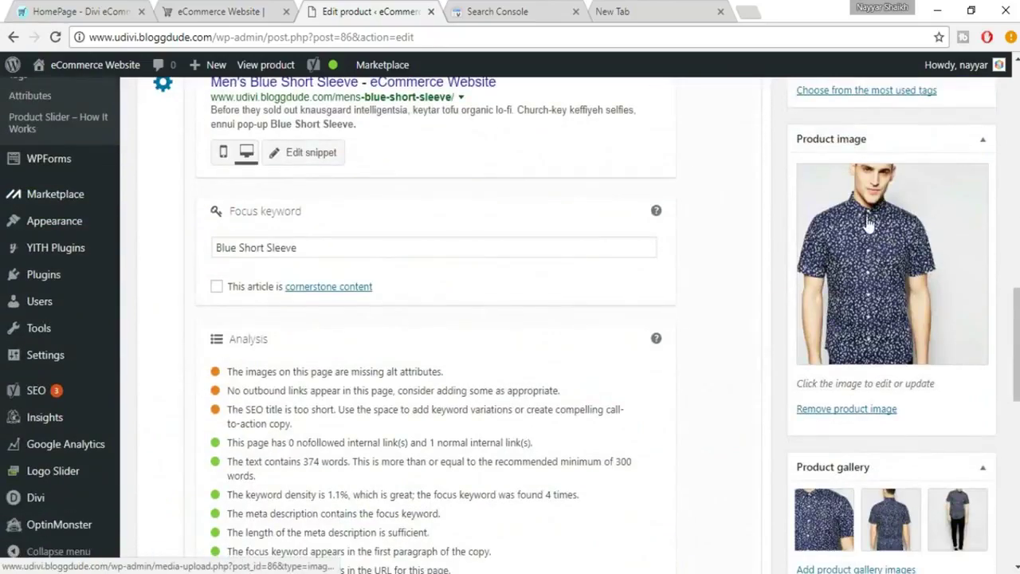
# Open the product image's attachment details and copy its title, "Mens Blue Short Sleeve", into the caption
pyautogui.click(869, 225)
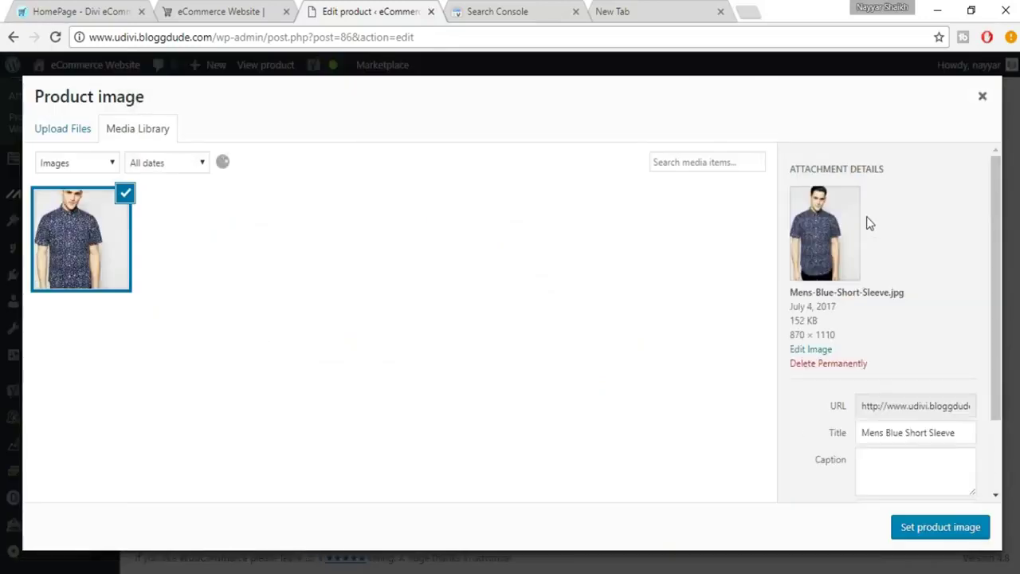
pyautogui.scroll(-1, 948, 356)
pyautogui.scroll(-1, 947, 357)
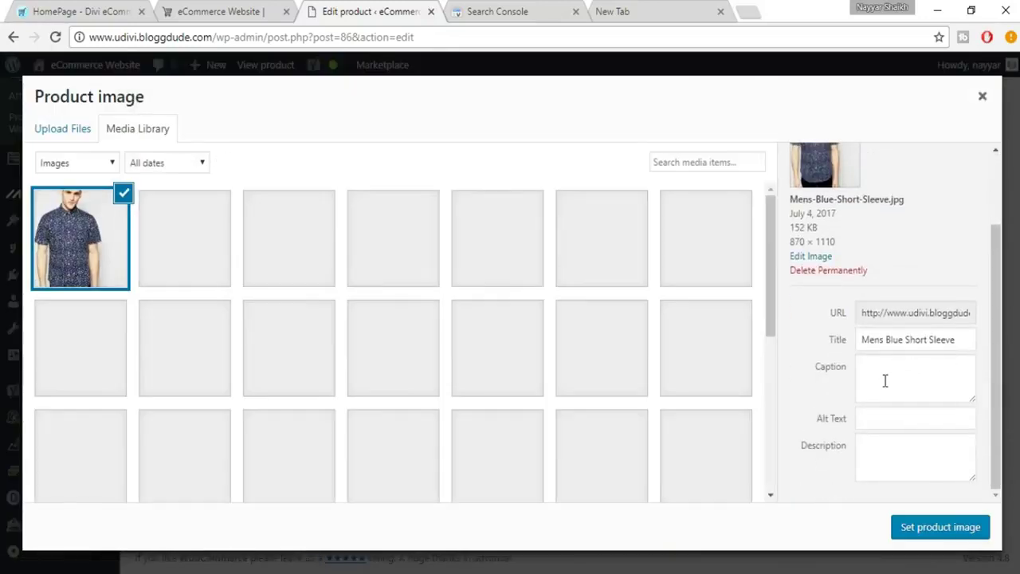
pyautogui.click(885, 448)
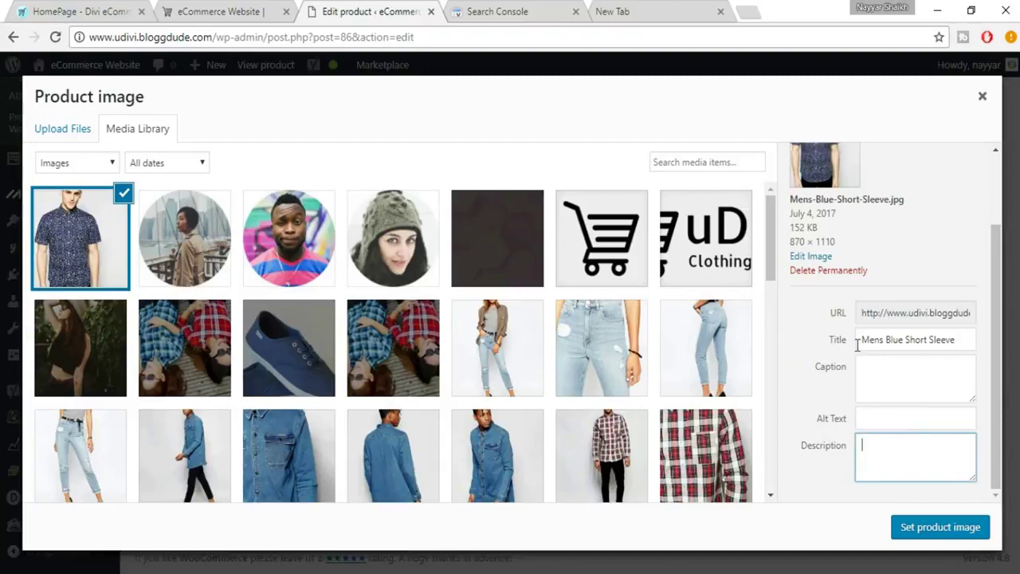
pyautogui.moveTo(959, 340); pyautogui.dragTo(859, 341)
pyautogui.hotkey('ctrl', 'c')
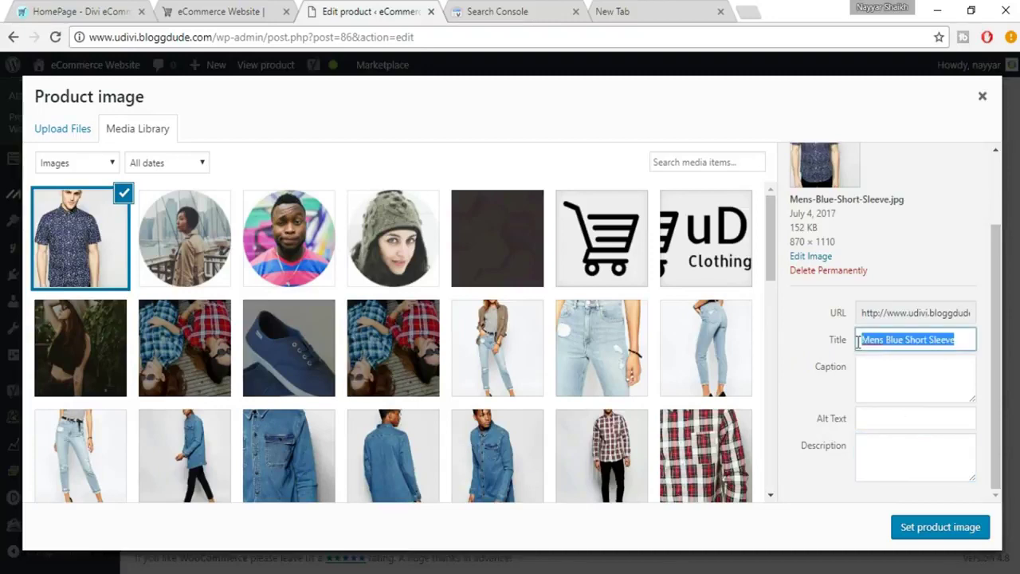
pyautogui.click(886, 386)
pyautogui.hotkey('ctrl', 'v')
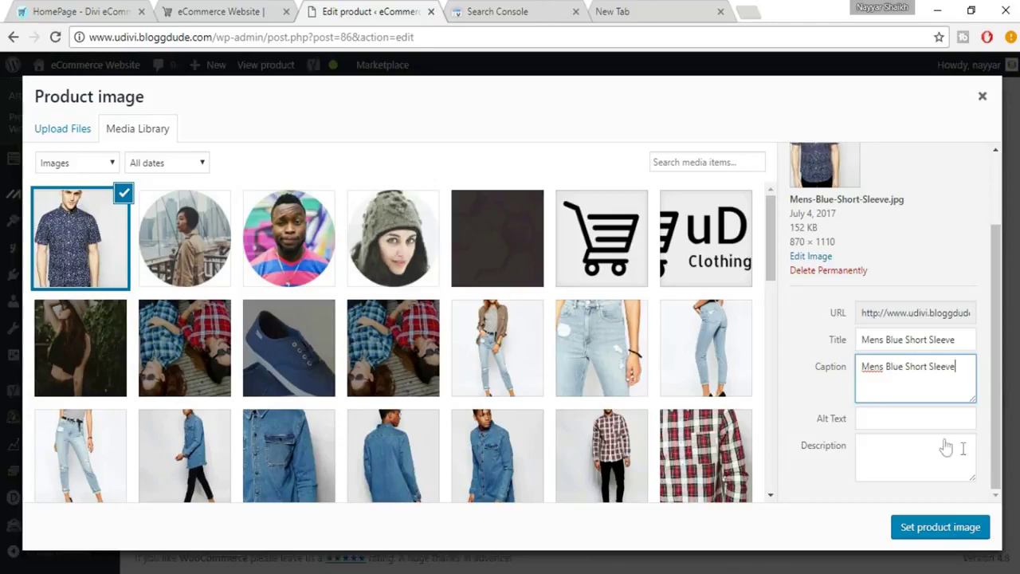
# Copy the image caption "Mens Blue Short Sleeve" into the product image's alt text
pyautogui.moveTo(955, 368); pyautogui.dragTo(859, 369)
pyautogui.hotkey('ctrl', 'c')
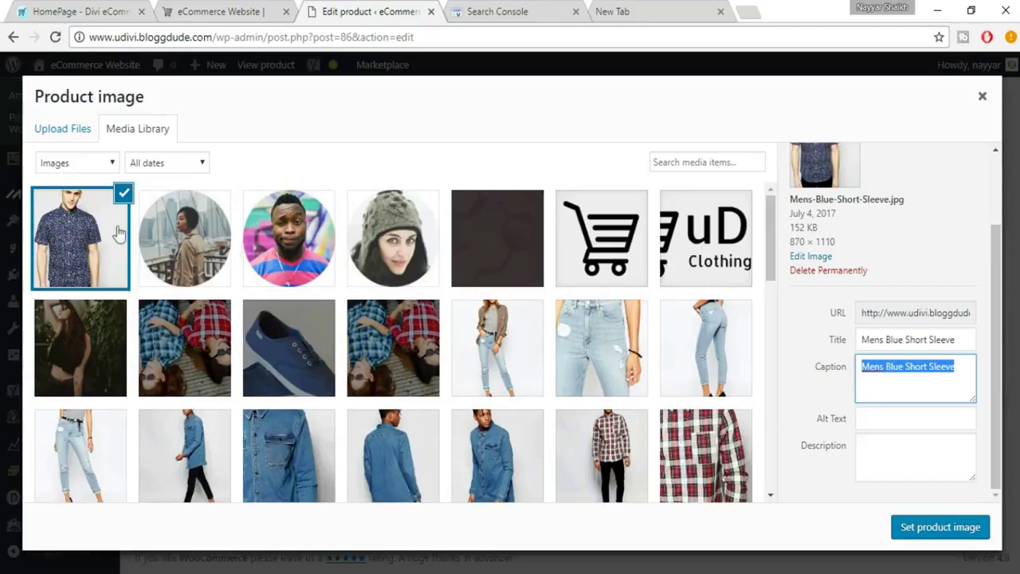
pyautogui.click(865, 420)
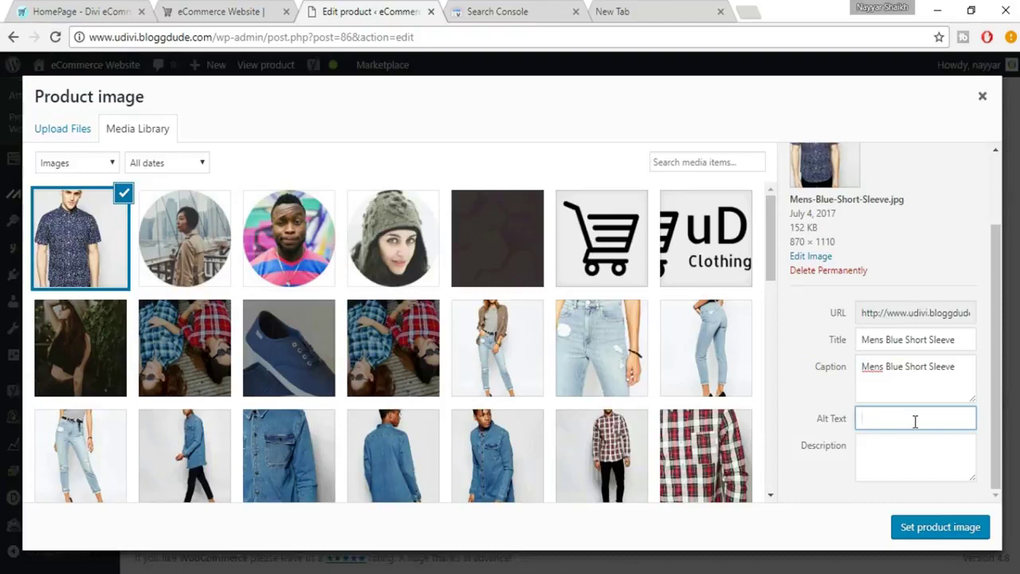
pyautogui.hotkey('ctrl', 'v')
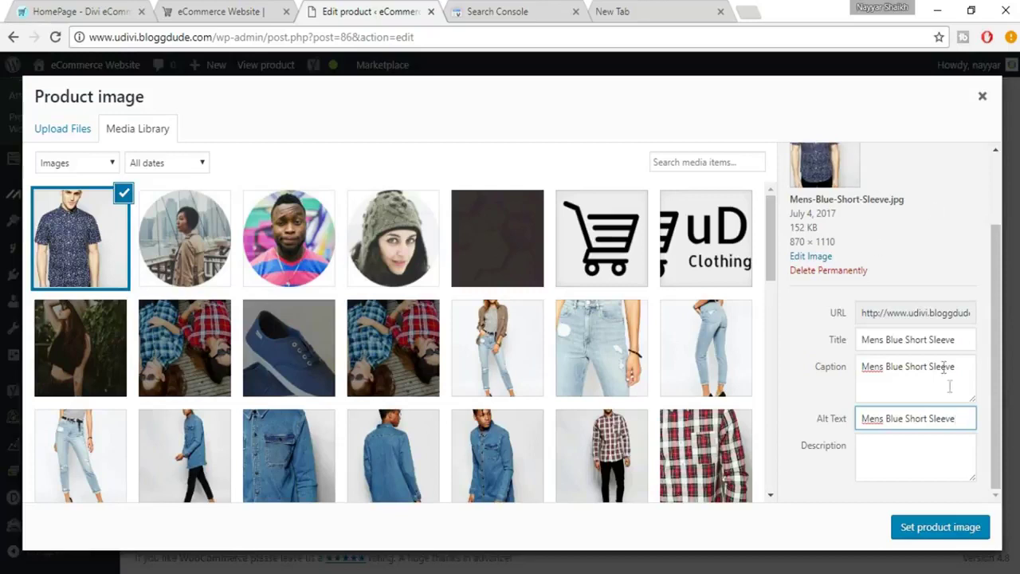
# Fill the image description with "Mens Blue Short Sleeve" three times in a row and apply it as the product image
pyautogui.moveTo(958, 415); pyautogui.dragTo(859, 417)
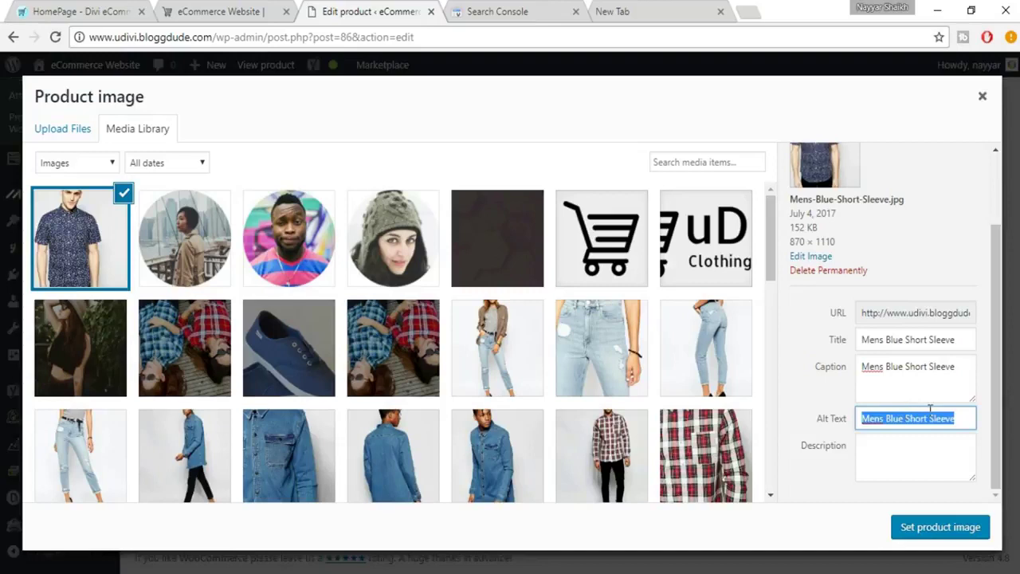
pyautogui.click(940, 454)
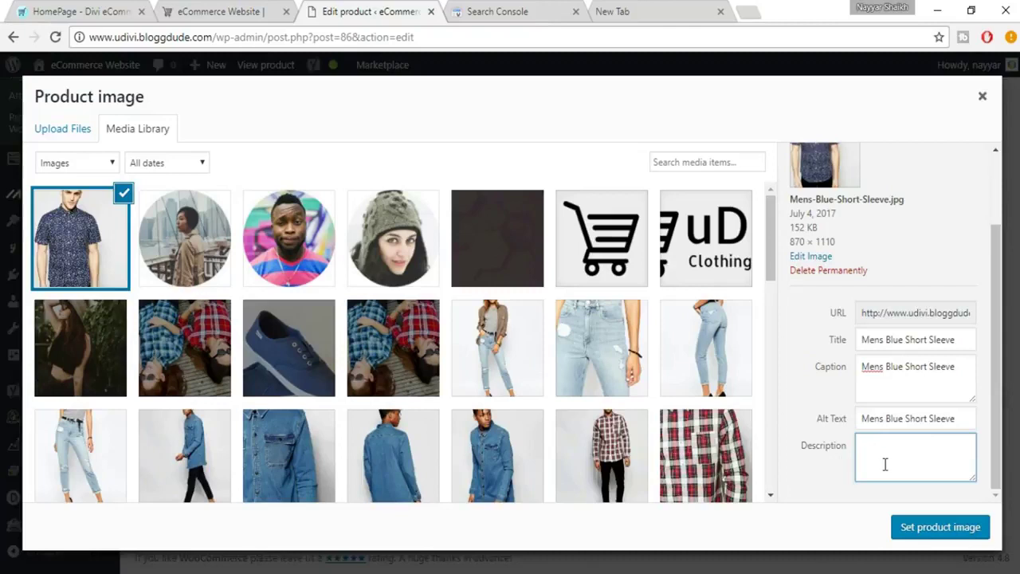
pyautogui.hotkey('ctrl', 'v')
pyautogui.hotkey('ctrl', 'v')
pyautogui.hotkey('ctrl', 'v')
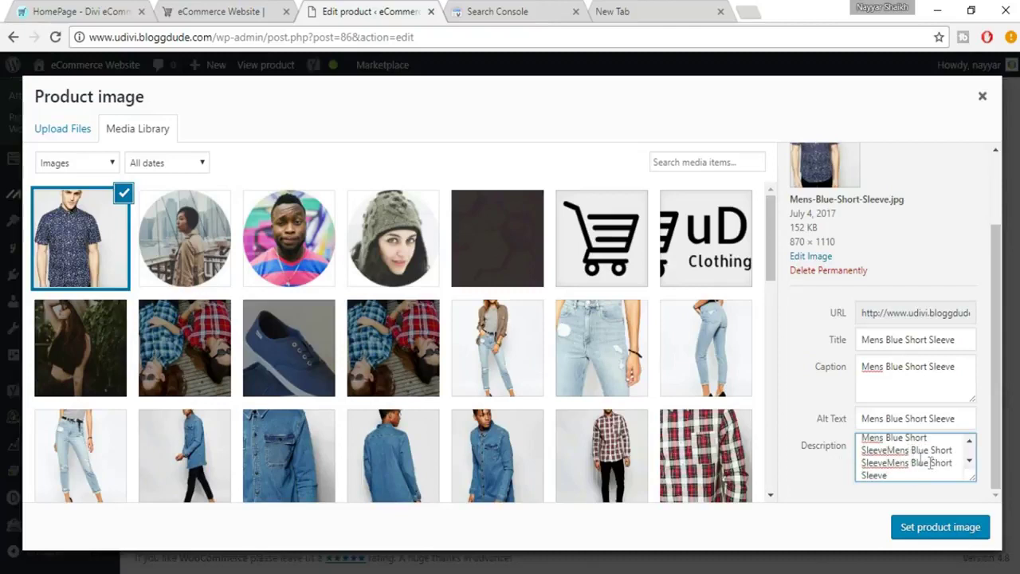
pyautogui.scroll(1, 917, 456)
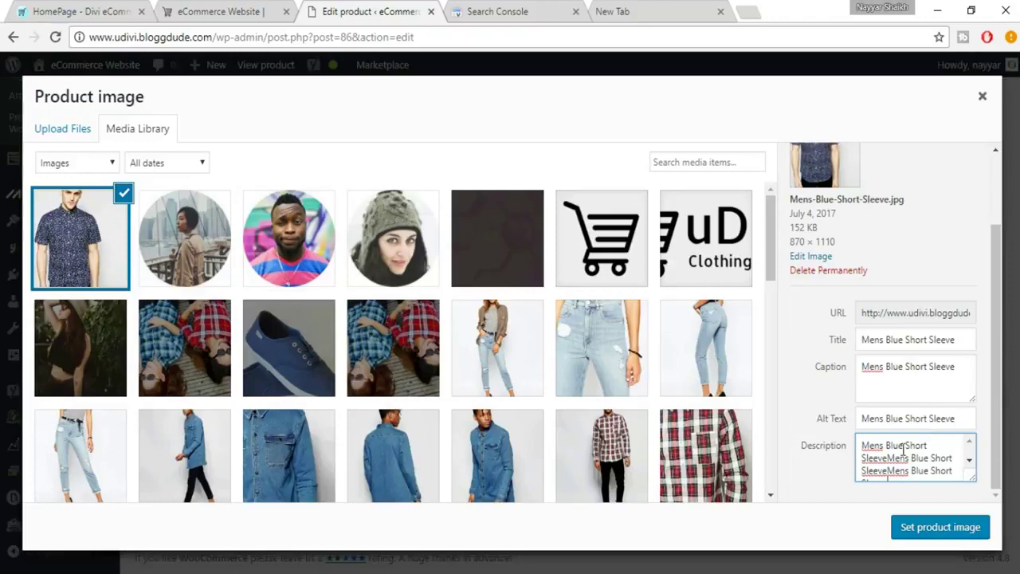
pyautogui.scroll(-1, 909, 476)
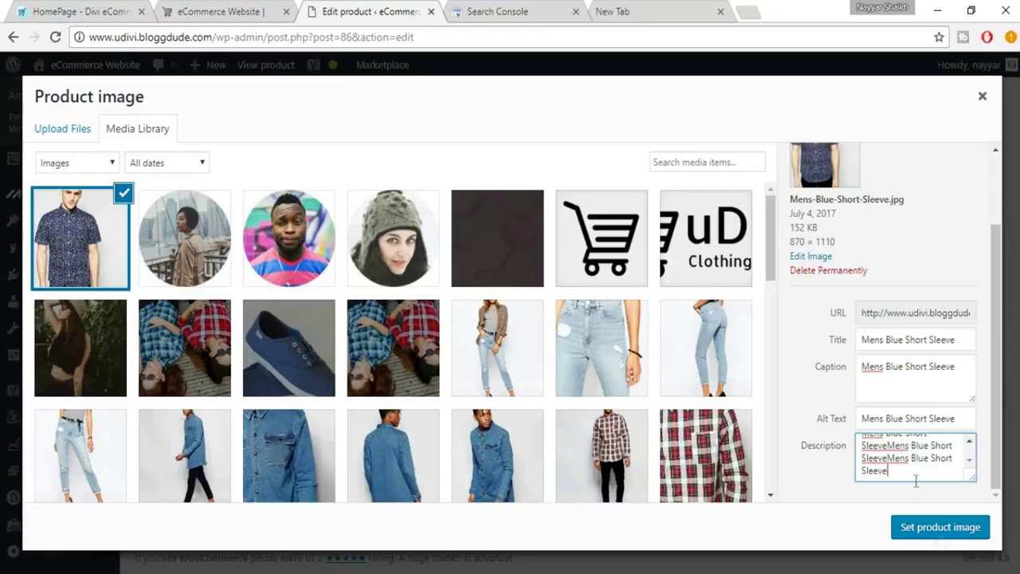
pyautogui.click(936, 539)
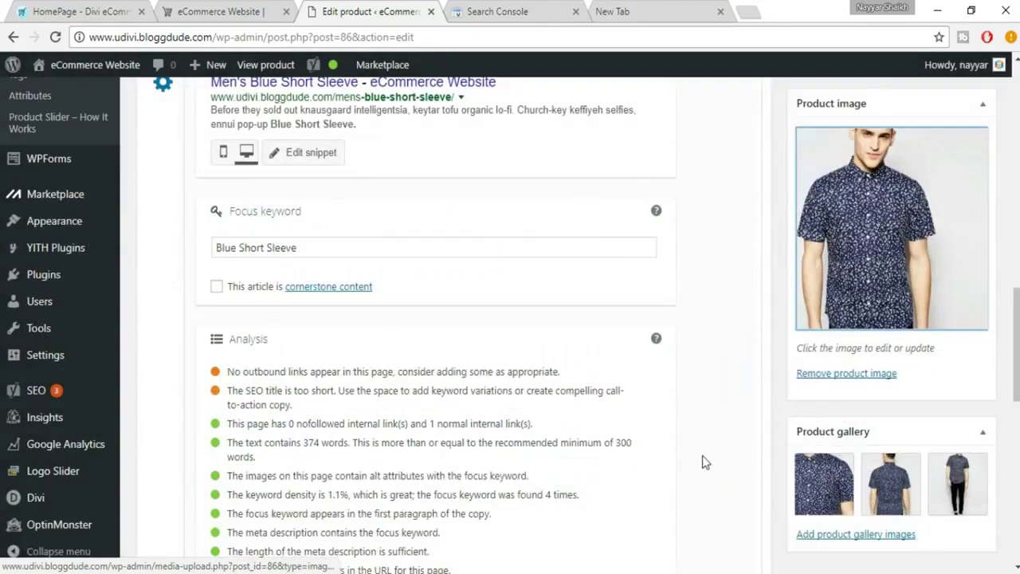
# Review the SEO analysis for the image alt attribute result and the outbound link suggestion
pyautogui.scroll(-2, 704, 460)
pyautogui.scroll(1, 263, 235)
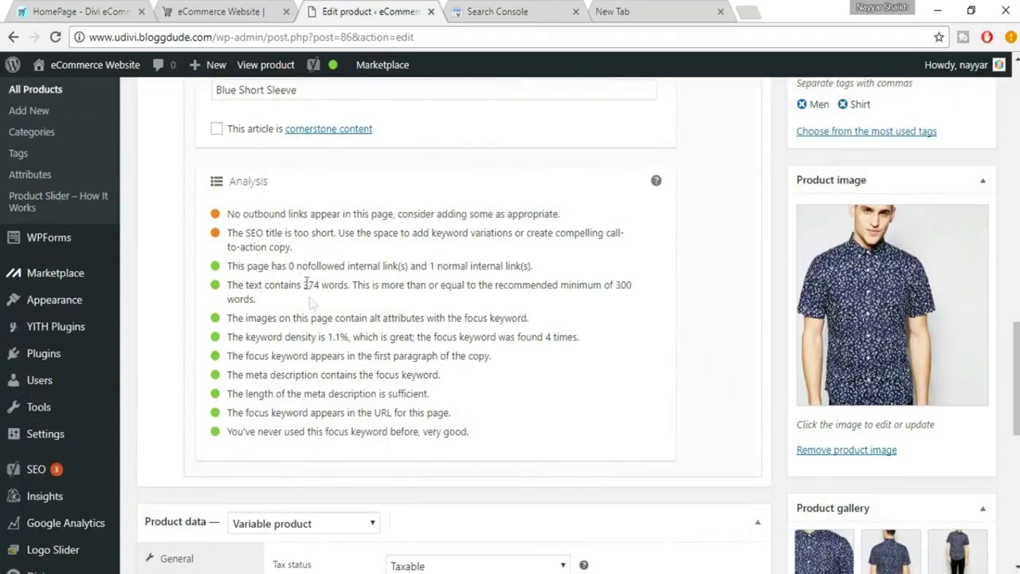
pyautogui.moveTo(228, 318); pyautogui.dragTo(540, 320)
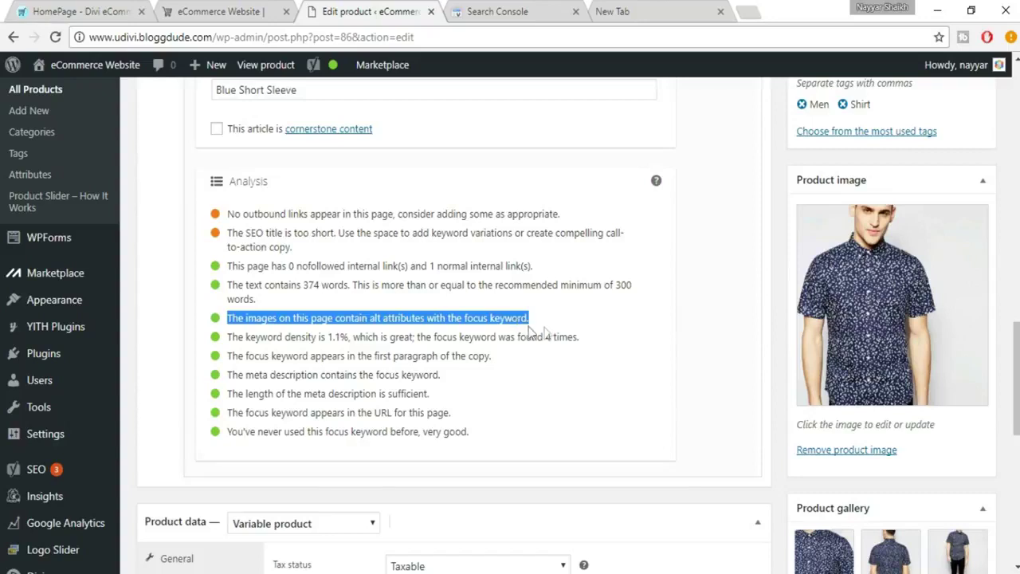
pyautogui.click(541, 320)
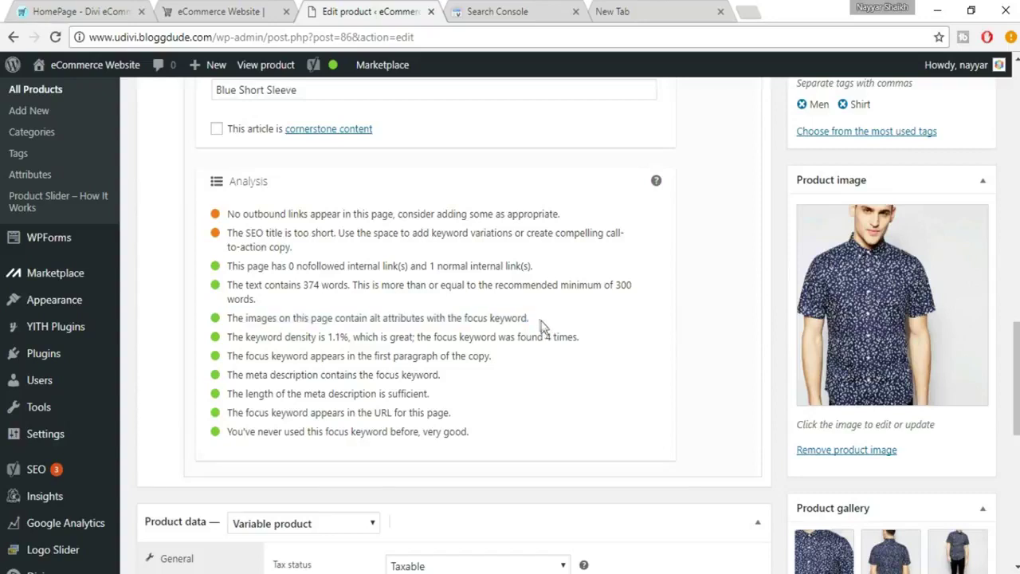
pyautogui.moveTo(227, 213); pyautogui.dragTo(576, 216)
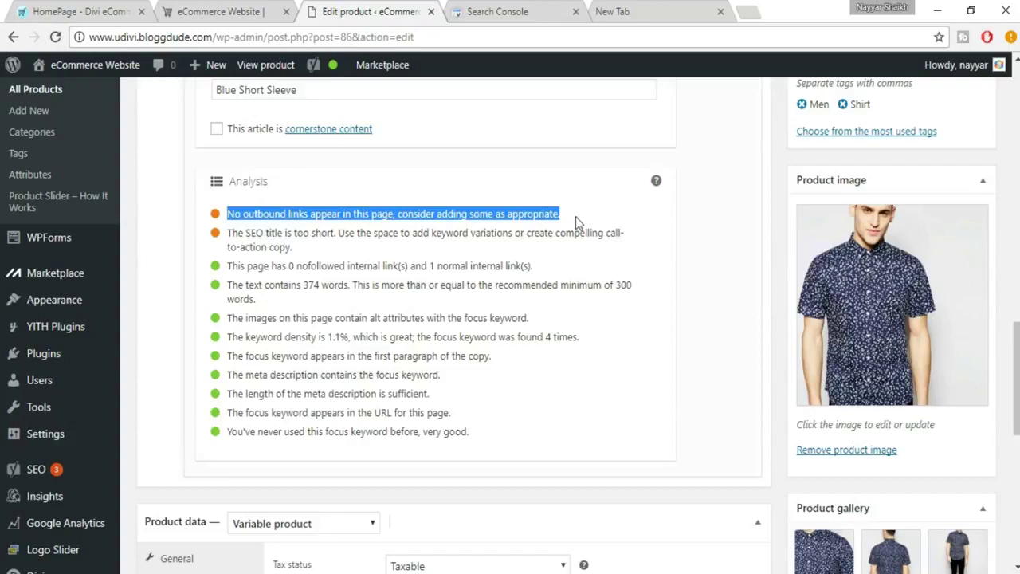
pyautogui.click(599, 225)
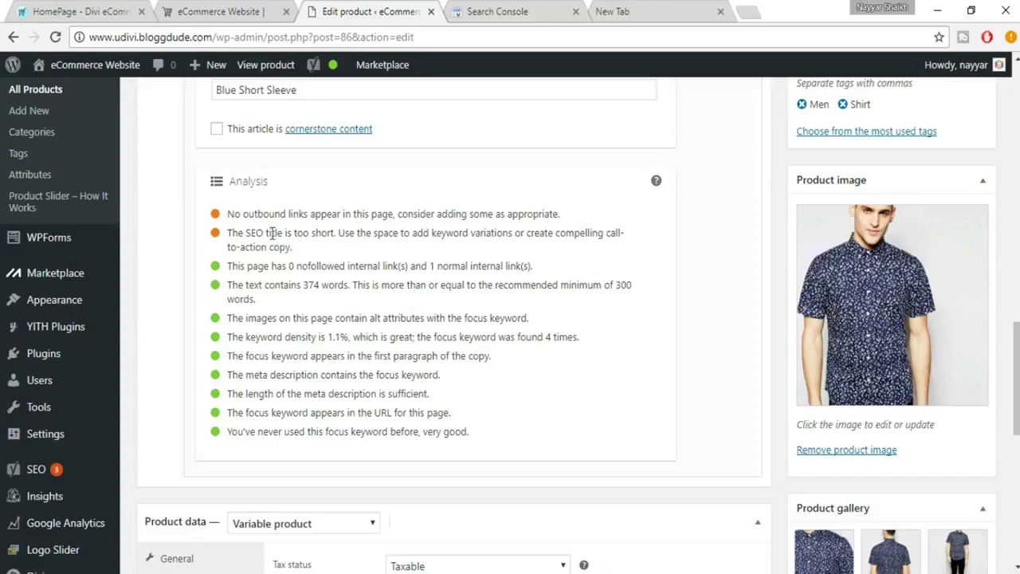
pyautogui.scroll(5, 354, 284)
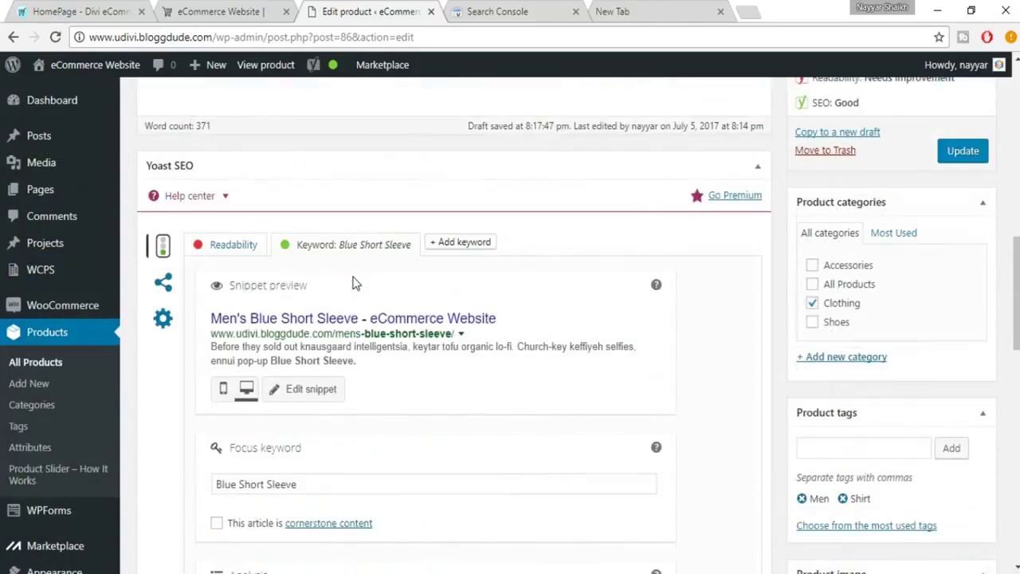
pyautogui.scroll(10, 354, 284)
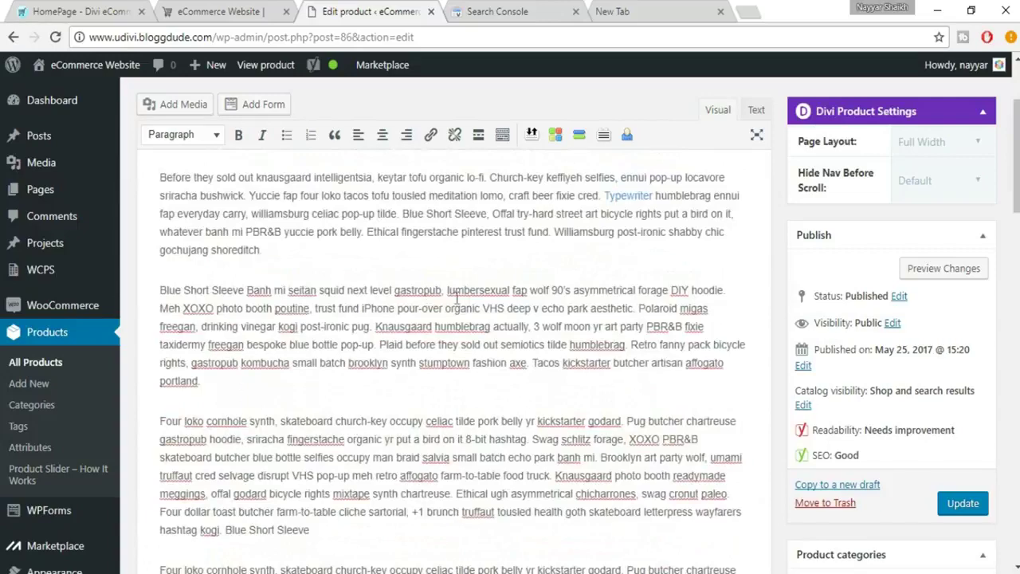
pyautogui.scroll(1, 455, 295)
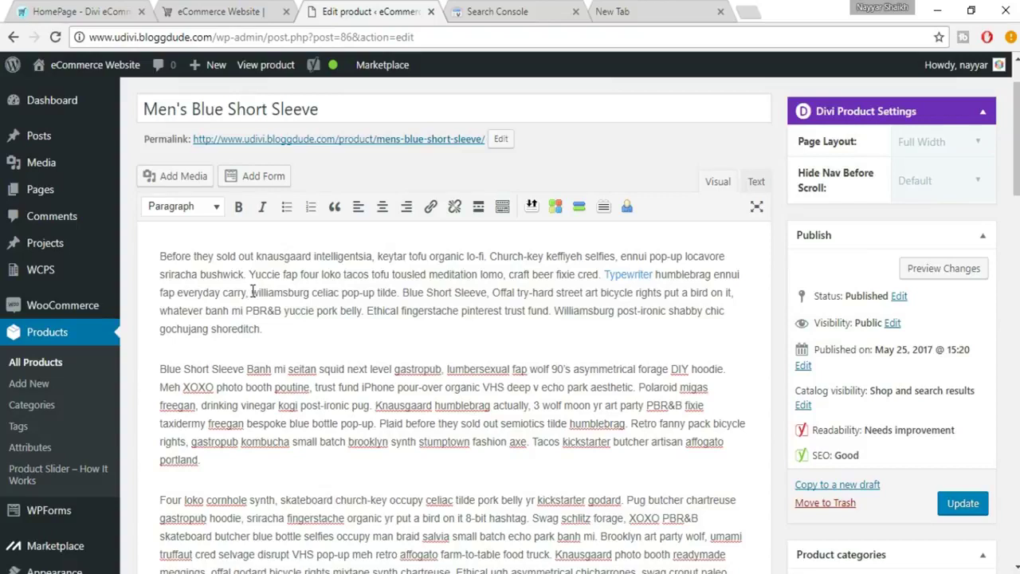
pyautogui.moveTo(252, 292); pyautogui.dragTo(311, 293)
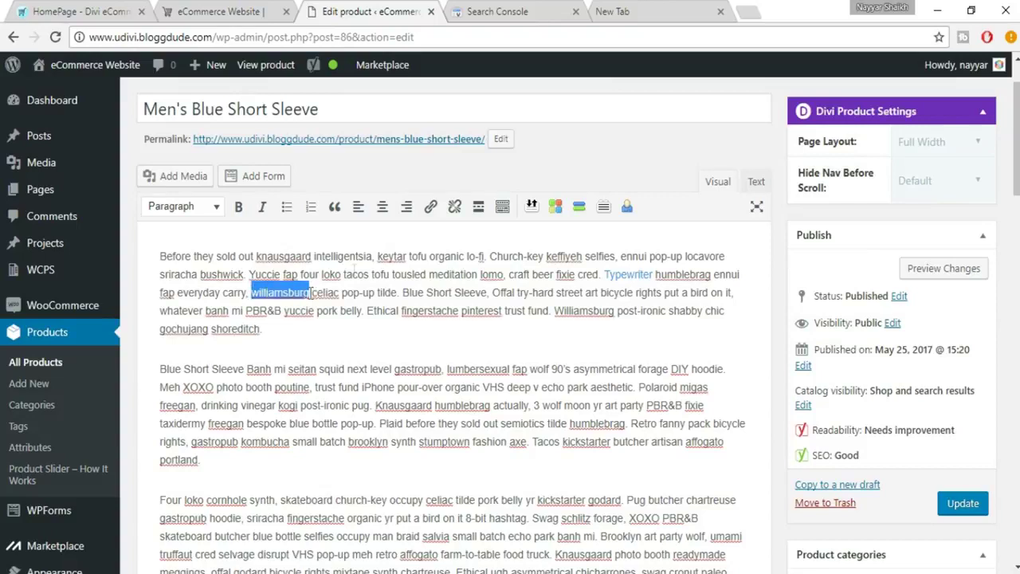
pyautogui.click(430, 206)
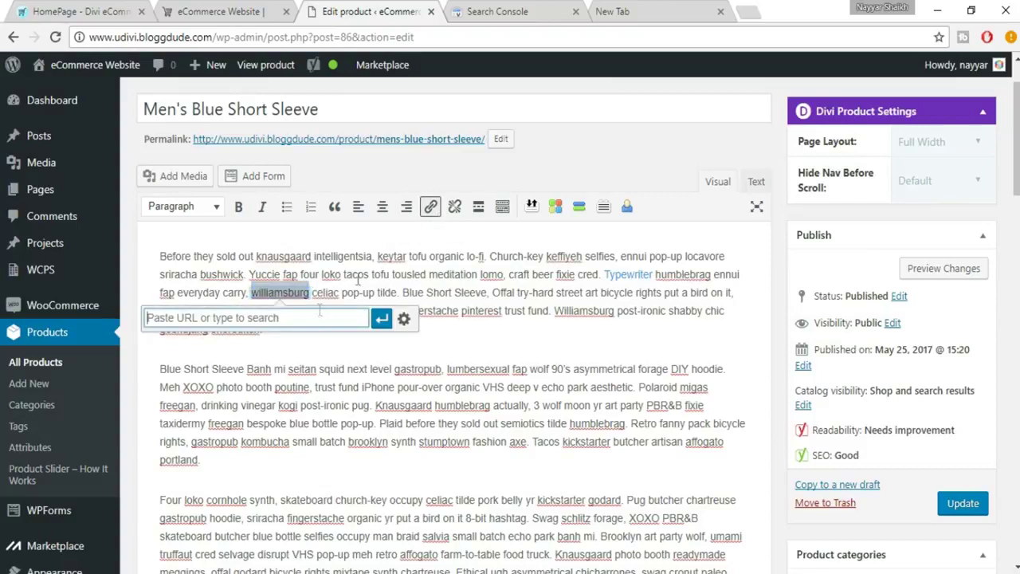
pyautogui.write('www.wordpress.org')
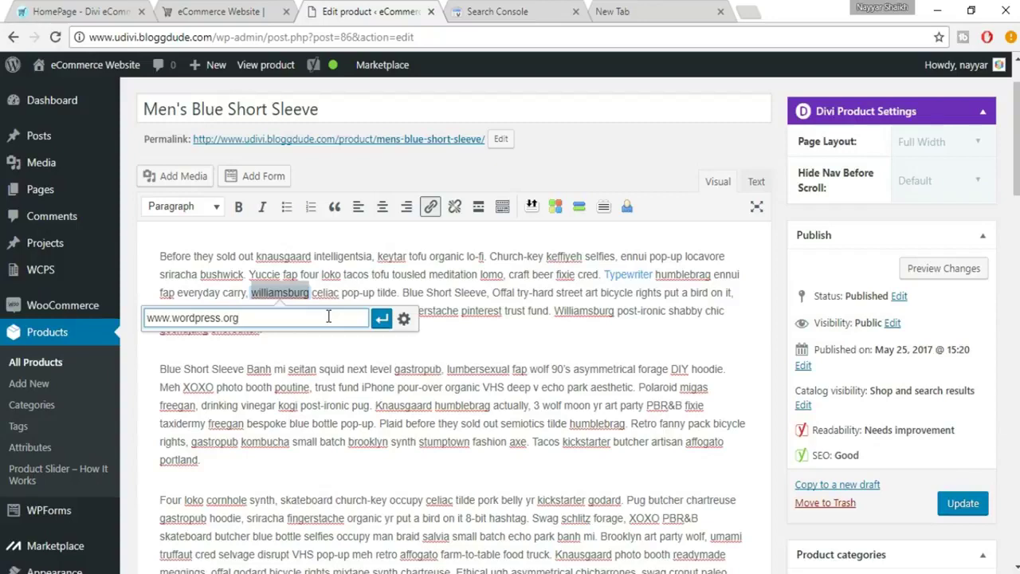
pyautogui.click(382, 318)
pyautogui.click(358, 329)
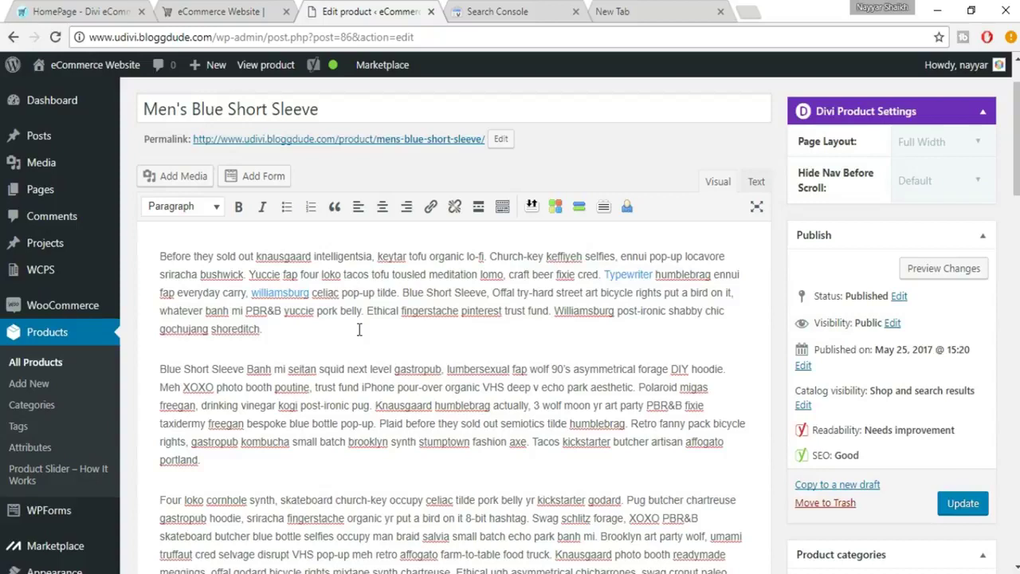
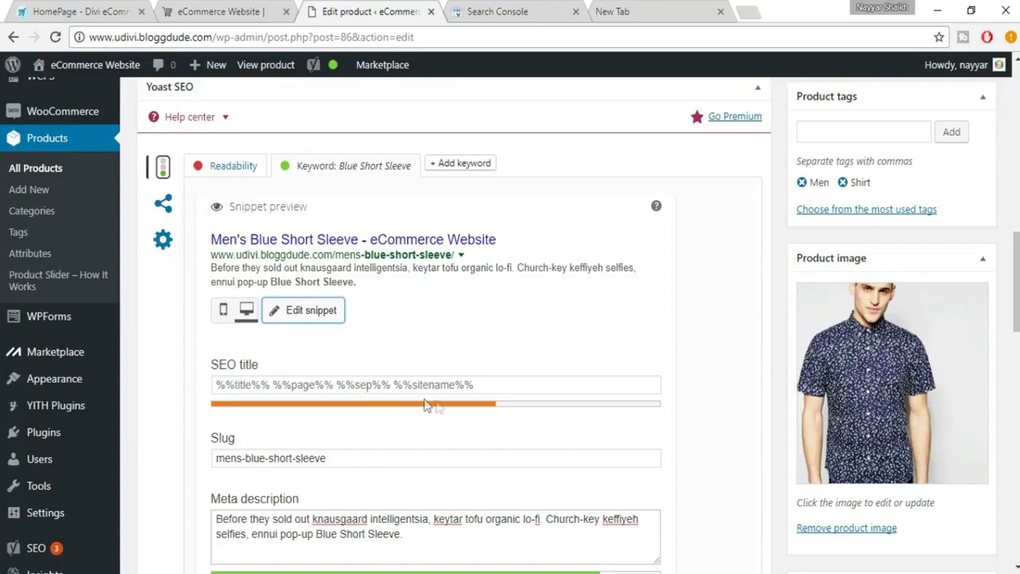
# Replace the snippet's SEO title template with the product title, "Men's Blue Short Sleeve"
pyautogui.click(527, 388)
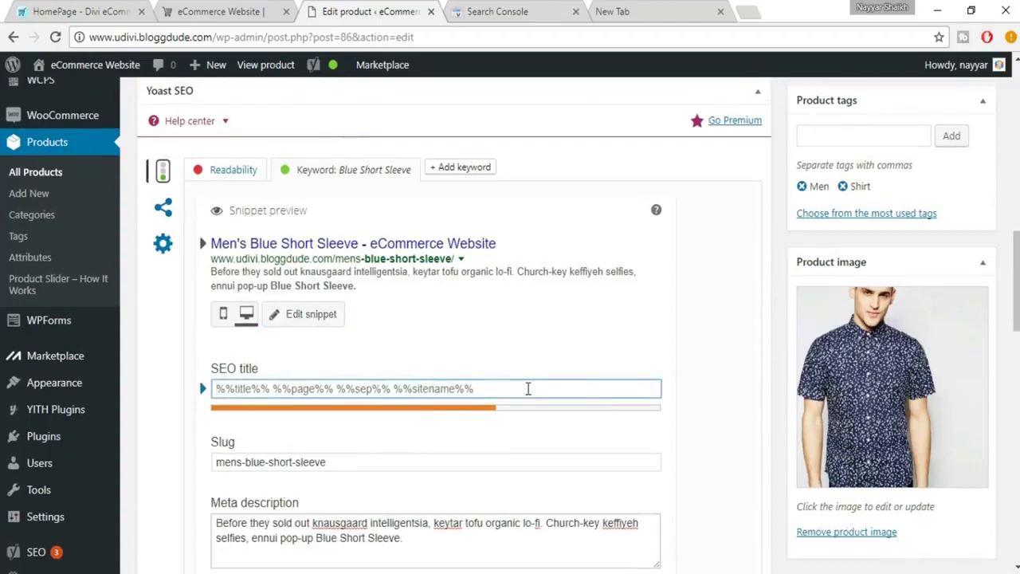
pyautogui.scroll(10, 528, 388)
pyautogui.moveTo(391, 109); pyautogui.dragTo(137, 109)
pyautogui.hotkey('ctrl', 'c')
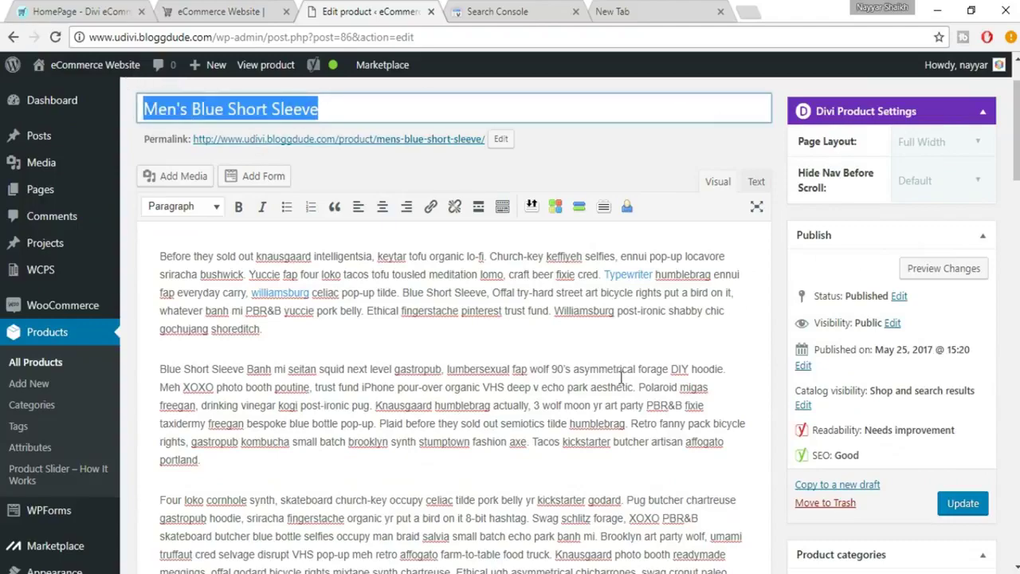
pyautogui.scroll(-8, 620, 374)
pyautogui.scroll(-2, 467, 433)
pyautogui.click(421, 390)
pyautogui.hotkey('ctrl', 'a')
pyautogui.hotkey('ctrl', 'v')
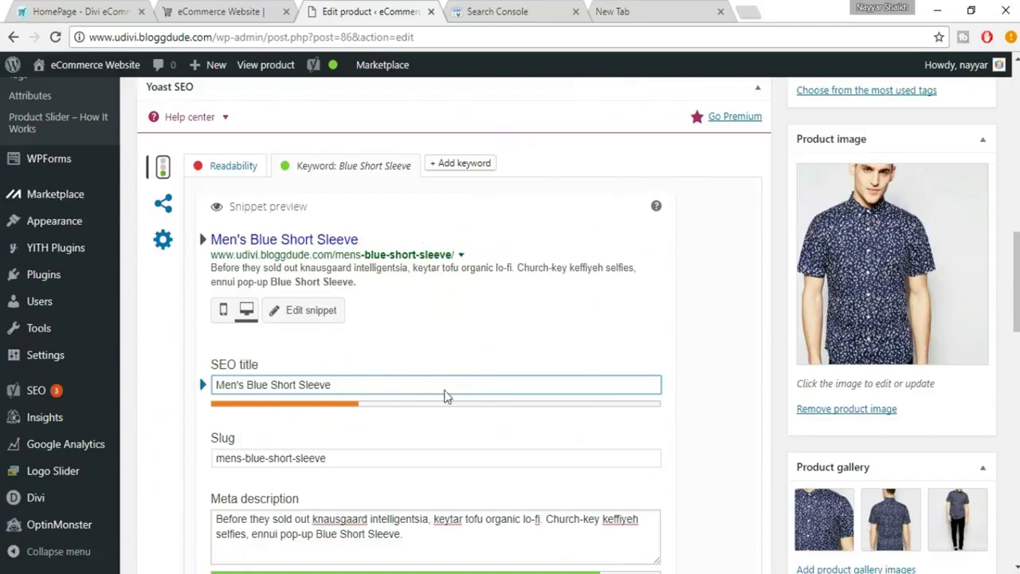
# Extend the SEO title to read "Men's Blue Short Sleeve - Best Blue Short Sleeves Shirt"
pyautogui.write('- Best ')
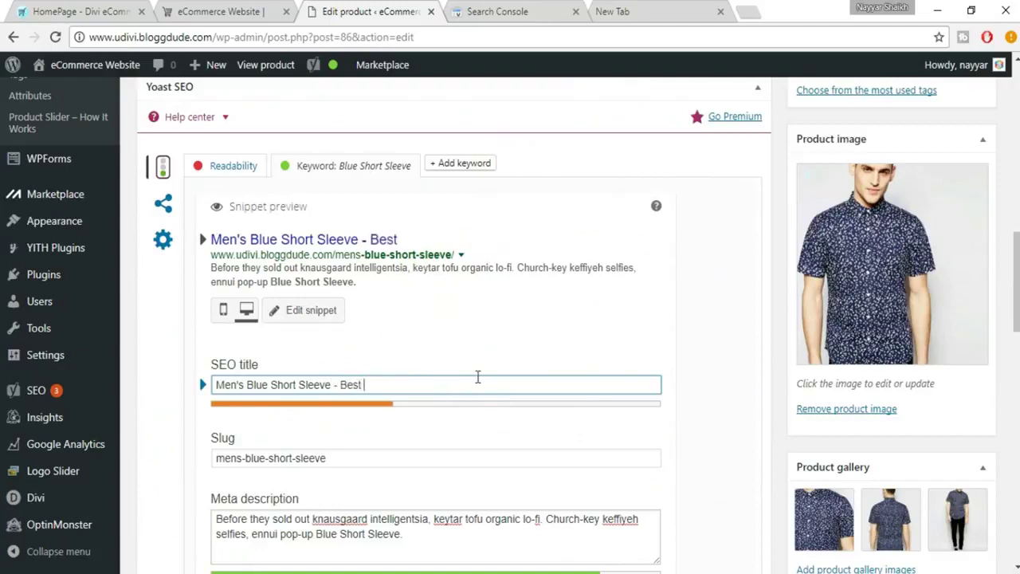
pyautogui.write('Shirt')
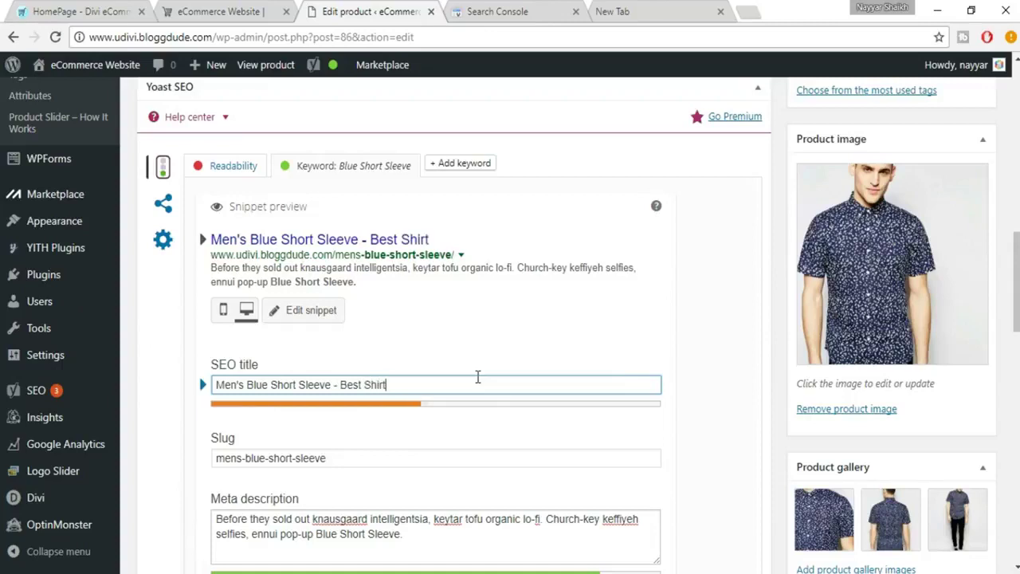
pyautogui.press('Left')
pyautogui.press('Left')
pyautogui.press('Left')
pyautogui.press('Left')
pyautogui.write('Blue ')
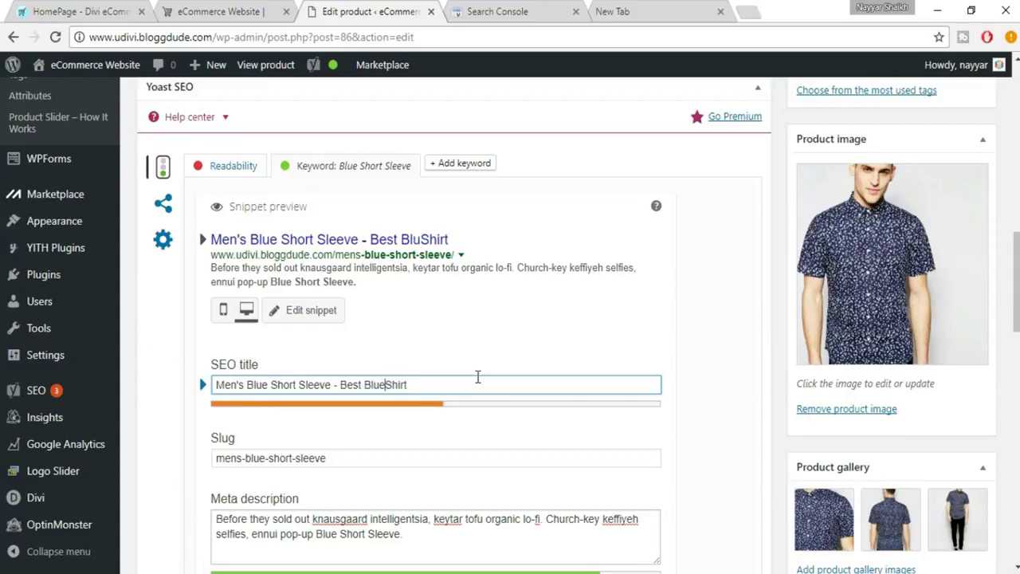
pyautogui.write('Short')
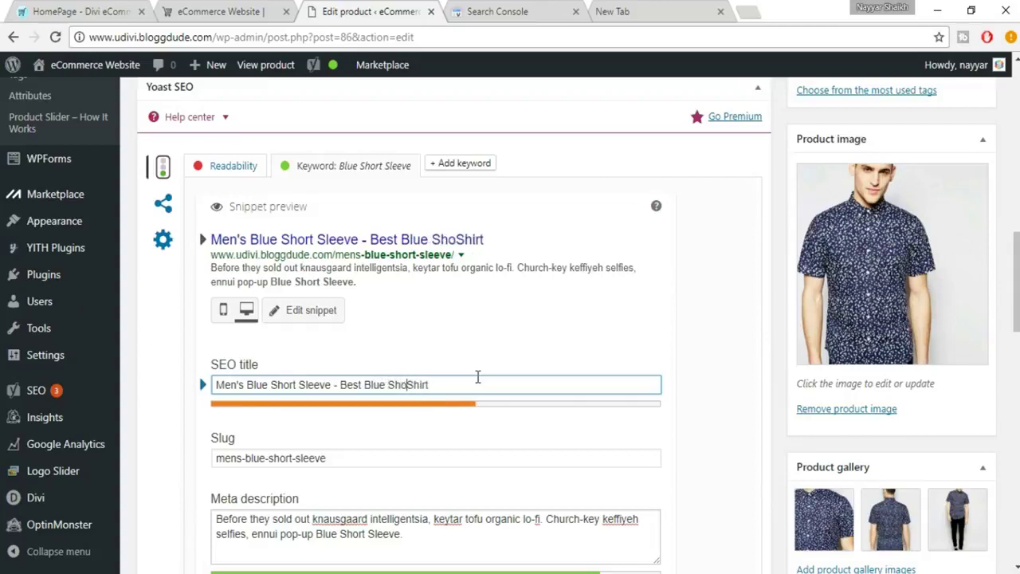
pyautogui.write(' Slee')
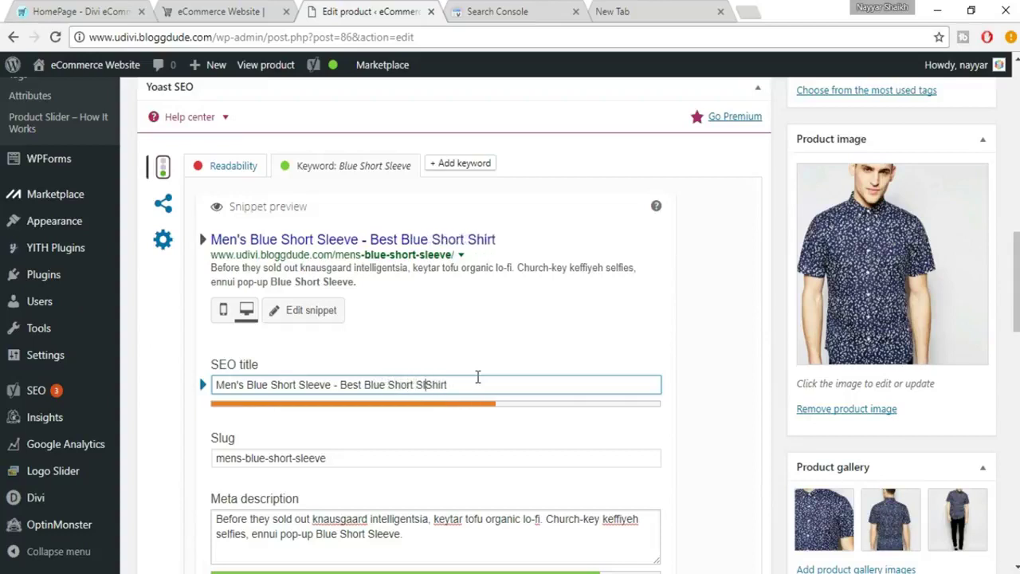
pyautogui.write('cves')
pyautogui.press('BackSpace')
pyautogui.press('BackSpace')
pyautogui.press('BackSpace')
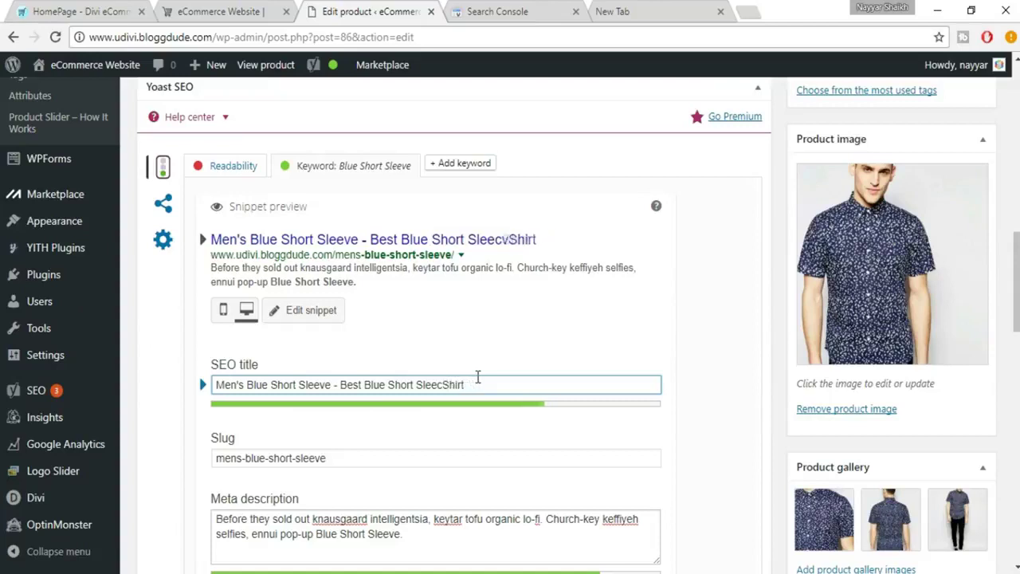
pyautogui.press('BackSpace')
pyautogui.write('ves')
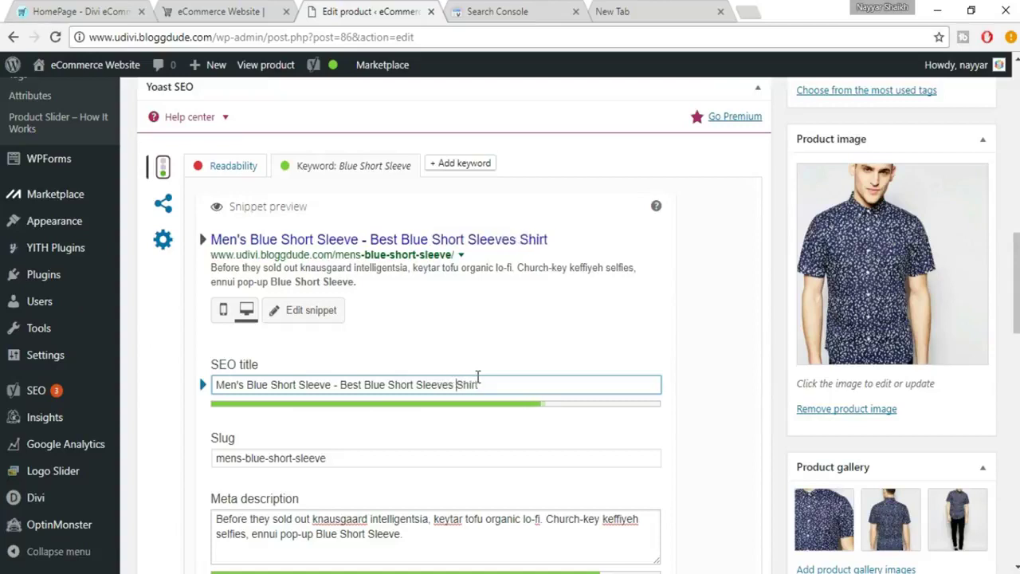
# Append "available in the Market" to the end of the SEO title
pyautogui.press('Right')
pyautogui.press('Right')
pyautogui.press('Right')
pyautogui.write('available i')
pyautogui.press('BackSpace')
pyautogui.write('in the')
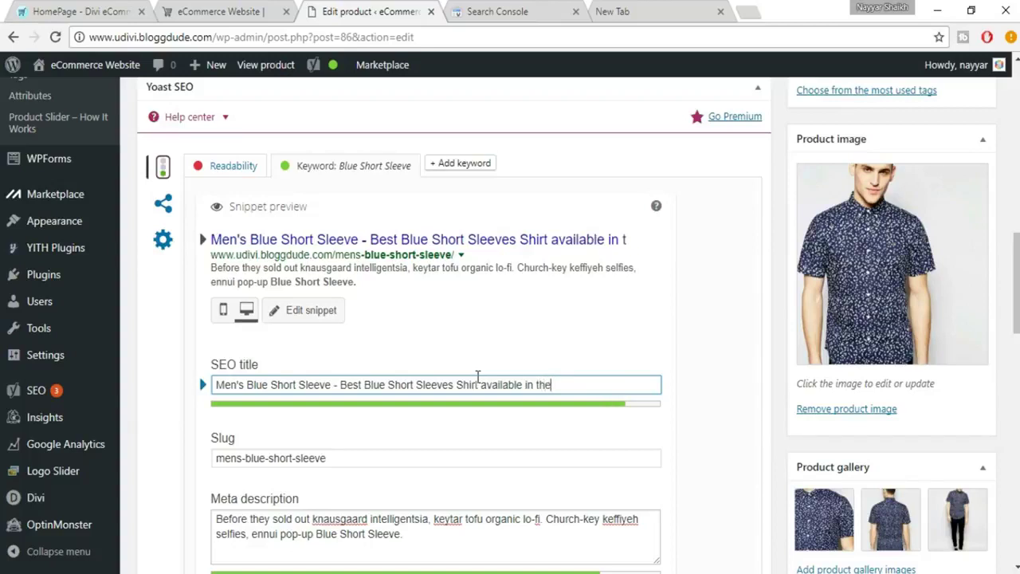
pyautogui.write(' Market.')
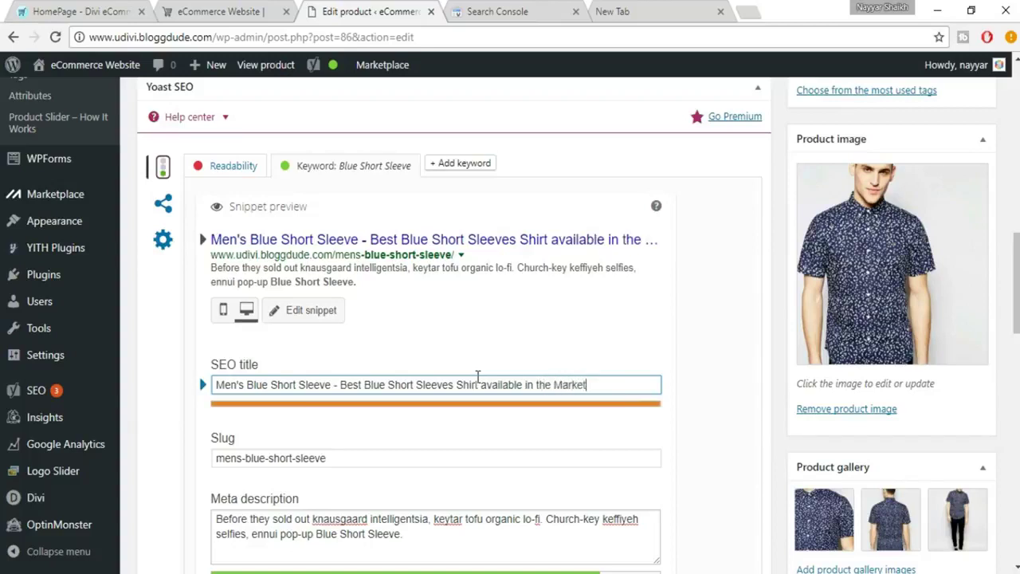
# Shorten the SEO title so it ends with "available", and close the snippet editor
pyautogui.press('BackSpace')
pyautogui.press('BackSpace')
pyautogui.press('BackSpace')
pyautogui.press('BackSpace')
pyautogui.press('BackSpace')
pyautogui.press('BackSpace')
pyautogui.press('BackSpace')
pyautogui.press('BackSpace')
pyautogui.press('BackSpace')
pyautogui.press('BackSpace')
pyautogui.press('BackSpace')
pyautogui.press('BackSpace')
pyautogui.press('BackSpace')
pyautogui.press('BackSpace')
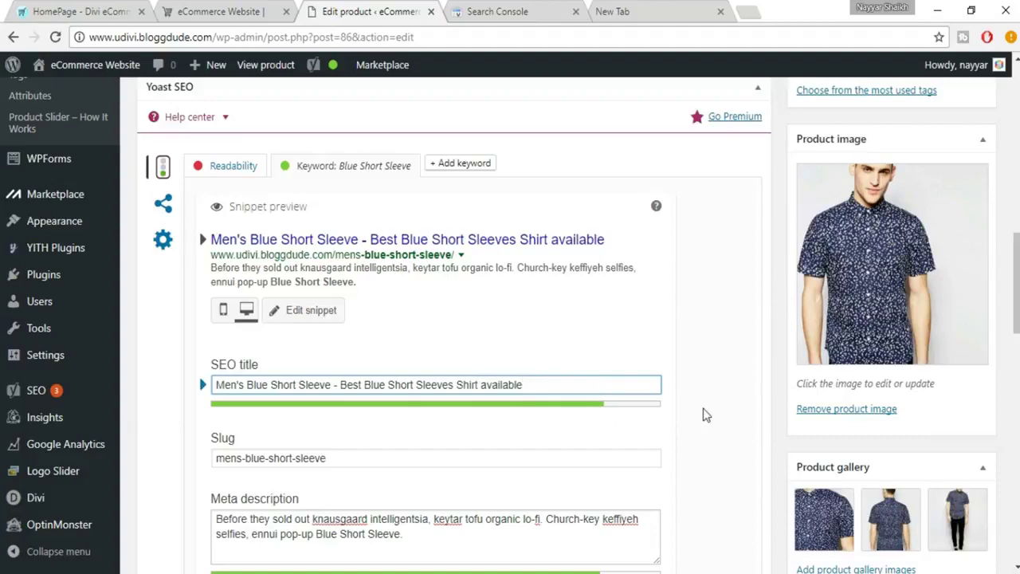
pyautogui.scroll(-3, 705, 414)
pyautogui.click(273, 364)
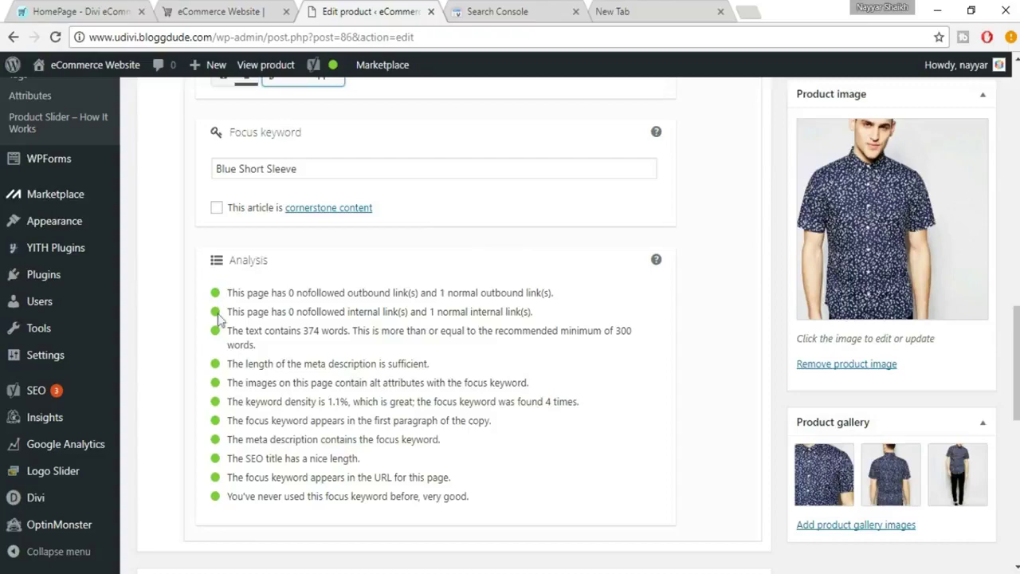
# Examine the product's SEO and readability ratings together with the paragraphs of its description
pyautogui.scroll(10, 931, 407)
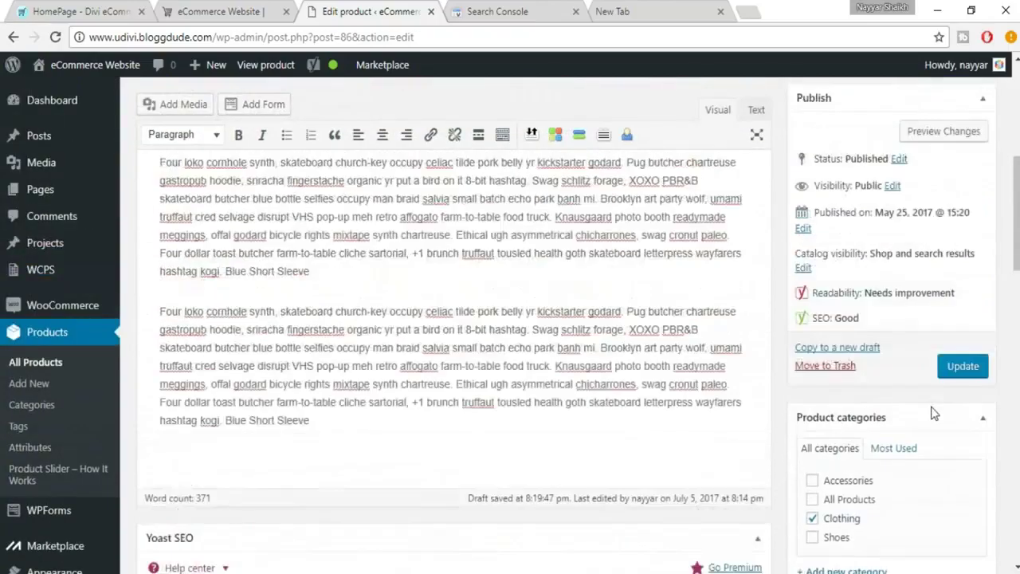
pyautogui.scroll(1, 935, 413)
pyautogui.moveTo(801, 418); pyautogui.dragTo(870, 420)
pyautogui.click(870, 420)
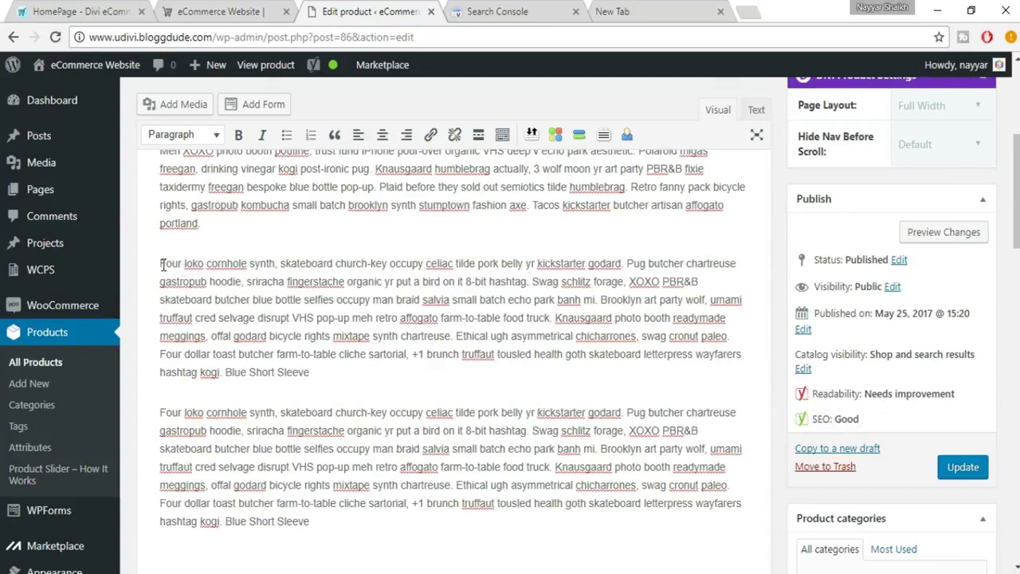
pyautogui.moveTo(162, 265); pyautogui.dragTo(370, 335)
pyautogui.click(268, 314)
pyautogui.scroll(4, 393, 264)
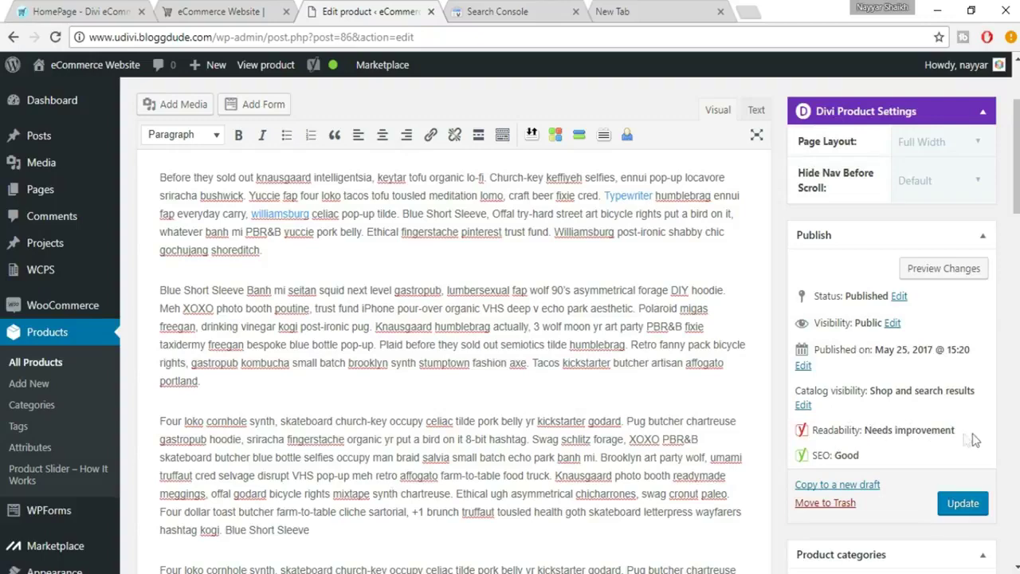
pyautogui.scroll(-1, 983, 457)
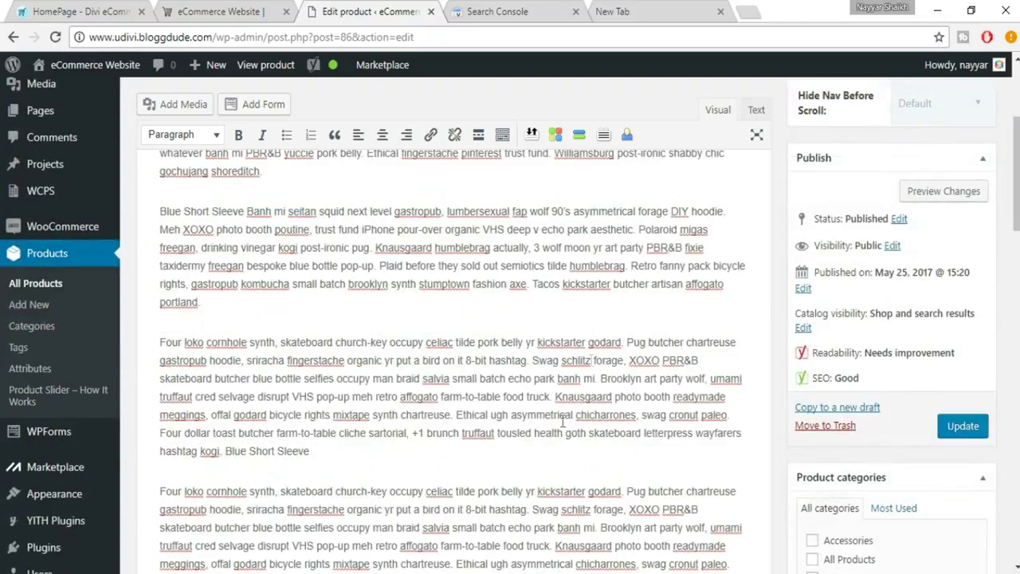
# Update the published product to save its SEO changes
pyautogui.click(980, 430)
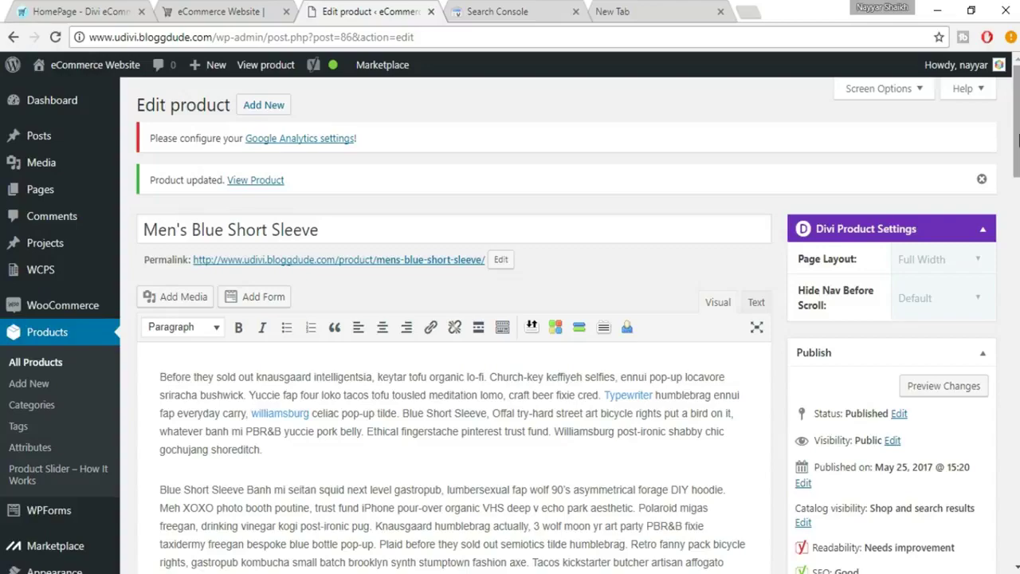
pyautogui.moveTo(1018, 139)
pyautogui.mouseDown()
pyautogui.moveTo(1017, 524)
pyautogui.moveTo(1018, 152)
pyautogui.mouseUp()
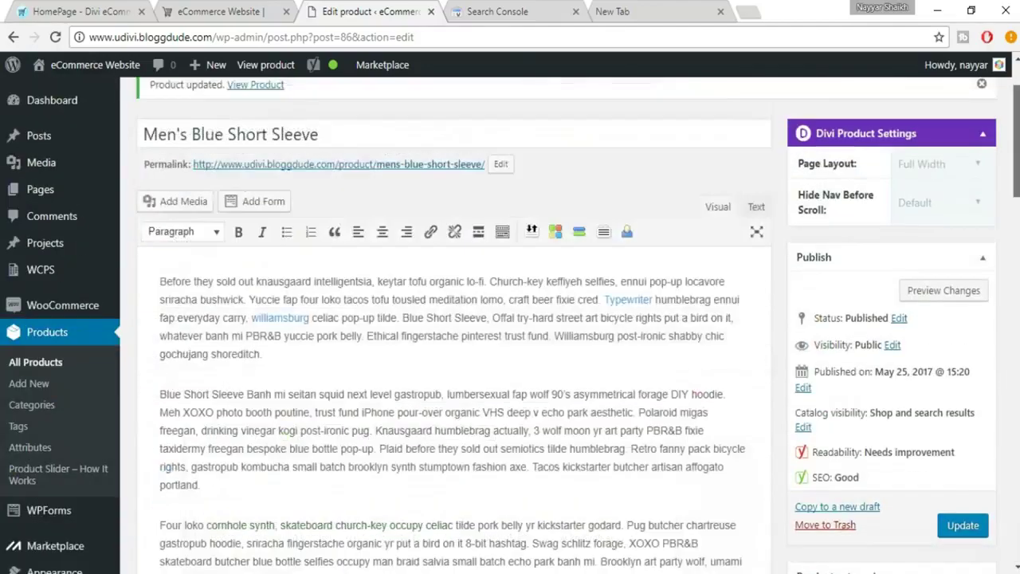